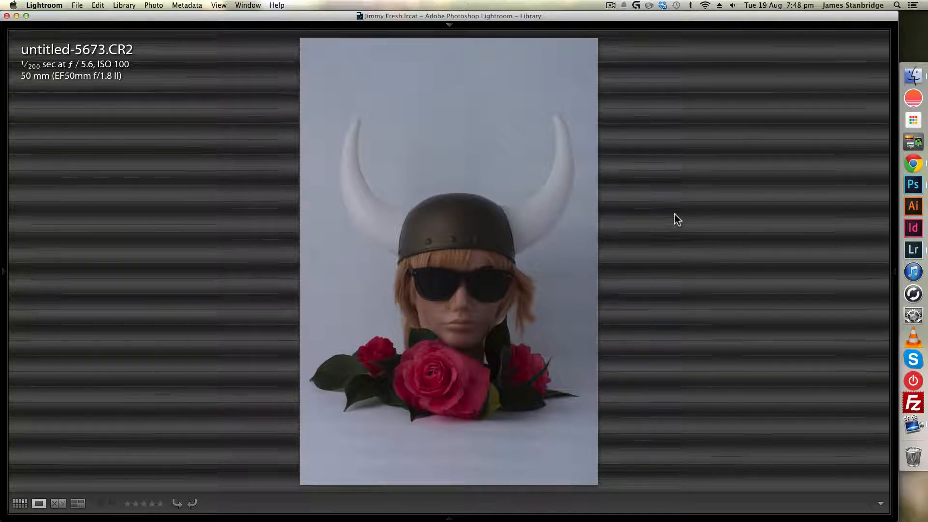
# - Open the helmet photo for developing and convert it to Black & White
pyautogui.press('d')
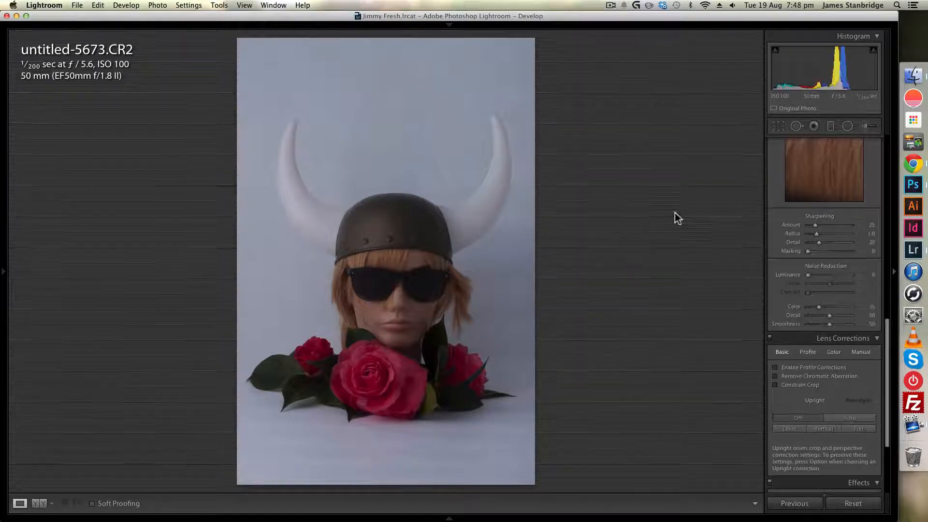
pyautogui.scroll(10, 833, 290)
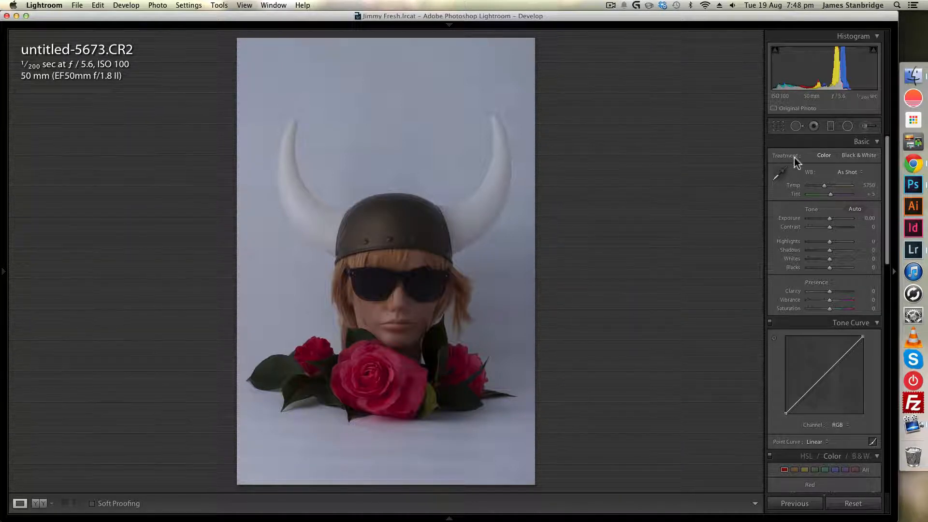
pyautogui.click(860, 157)
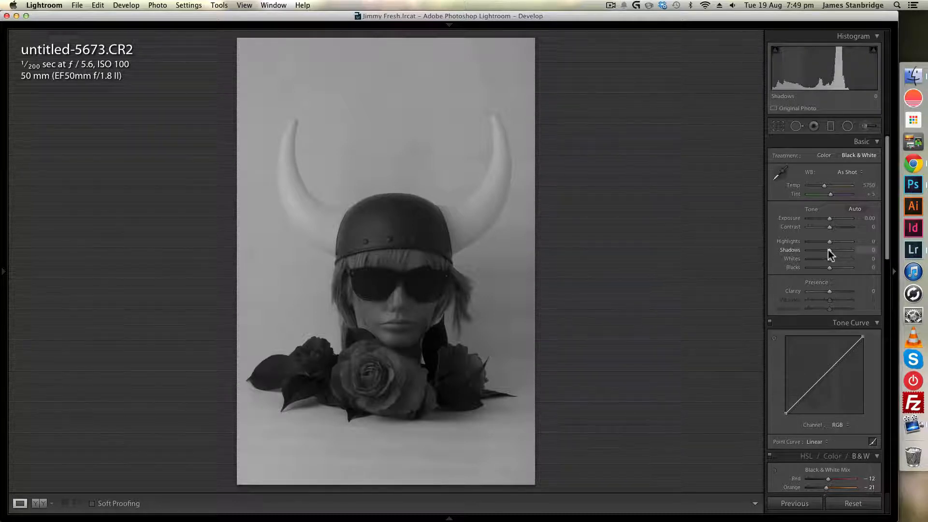
# - Check the dark leaves and neck up close, and raise the photo's Shadows to +75
pyautogui.click(414, 327)
pyautogui.moveTo(543, 394); pyautogui.dragTo(539, 287)
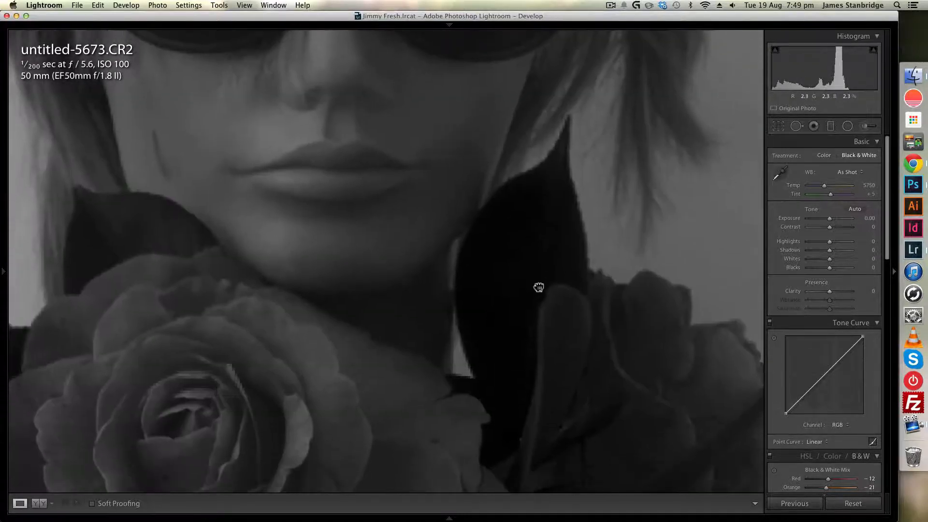
pyautogui.moveTo(553, 369); pyautogui.dragTo(575, 298)
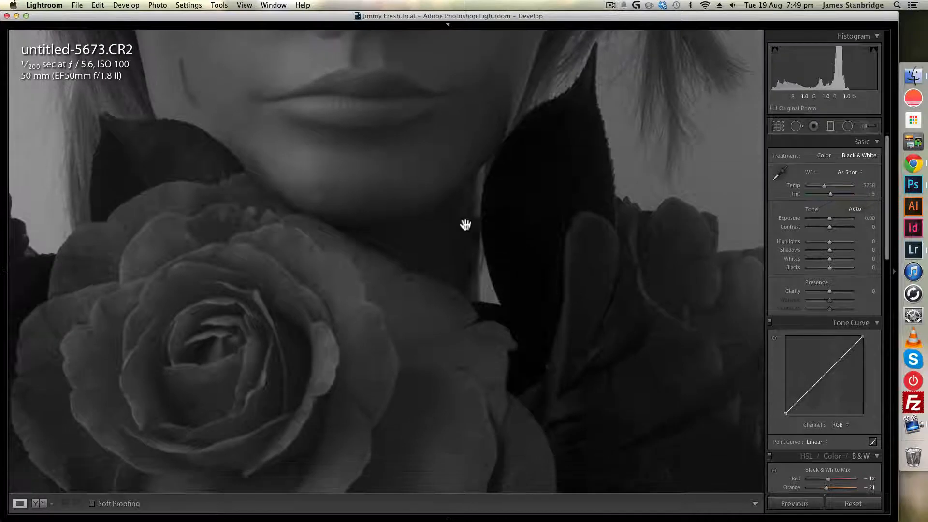
pyautogui.click(495, 228)
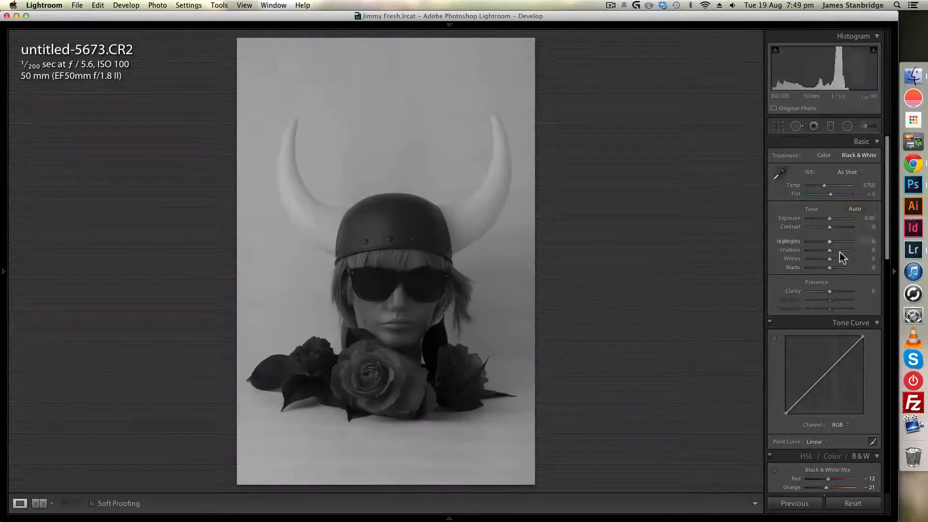
pyautogui.moveTo(830, 251)
pyautogui.mouseDown()
pyautogui.moveTo(854, 251)
pyautogui.moveTo(846, 251)
pyautogui.mouseUp()
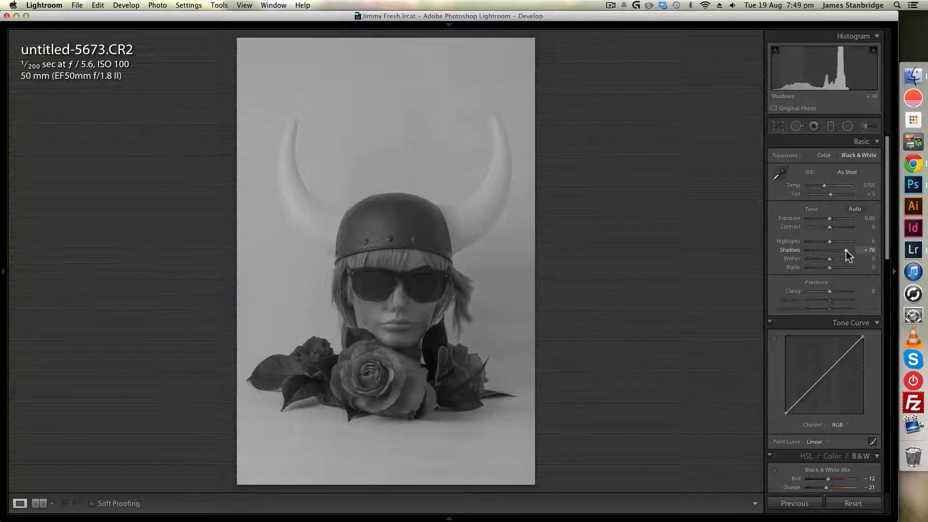
pyautogui.click(869, 251)
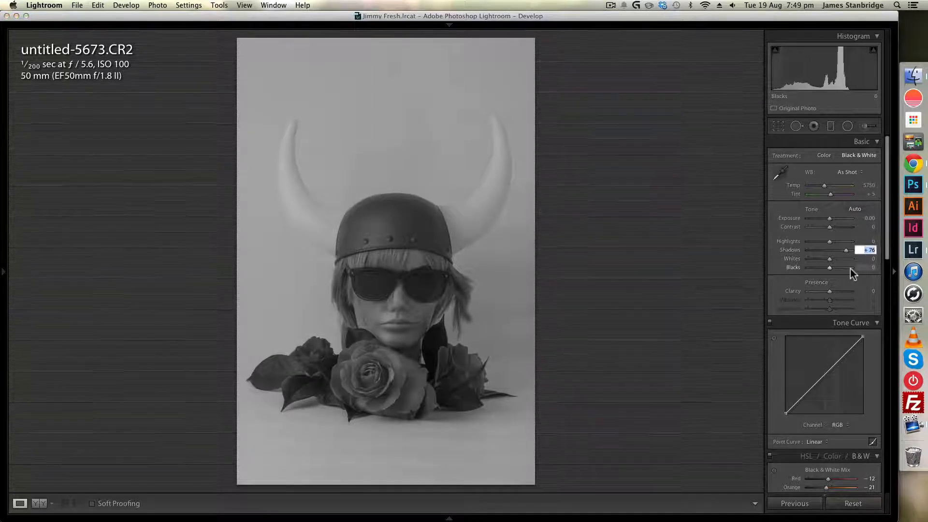
pyautogui.press('Down')
pyautogui.click(644, 300)
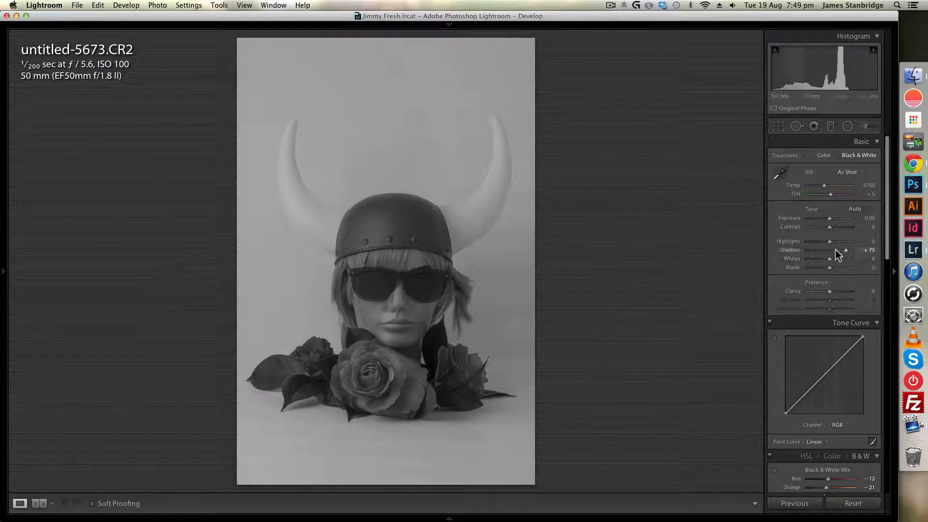
# - Lower the photo's Highlights to -100 and raise its Whites to +50
pyautogui.moveTo(833, 243); pyautogui.dragTo(775, 243)
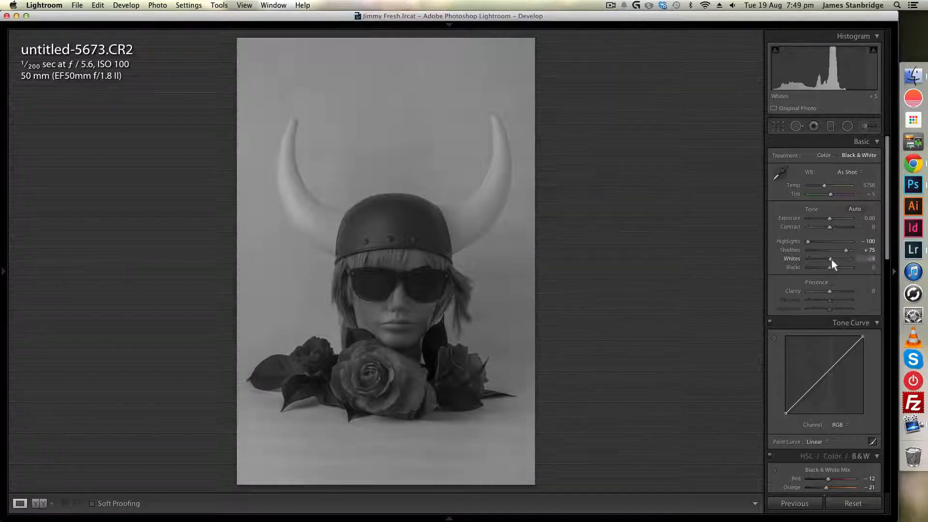
pyautogui.moveTo(832, 259); pyautogui.dragTo(836, 260)
pyautogui.click(875, 259)
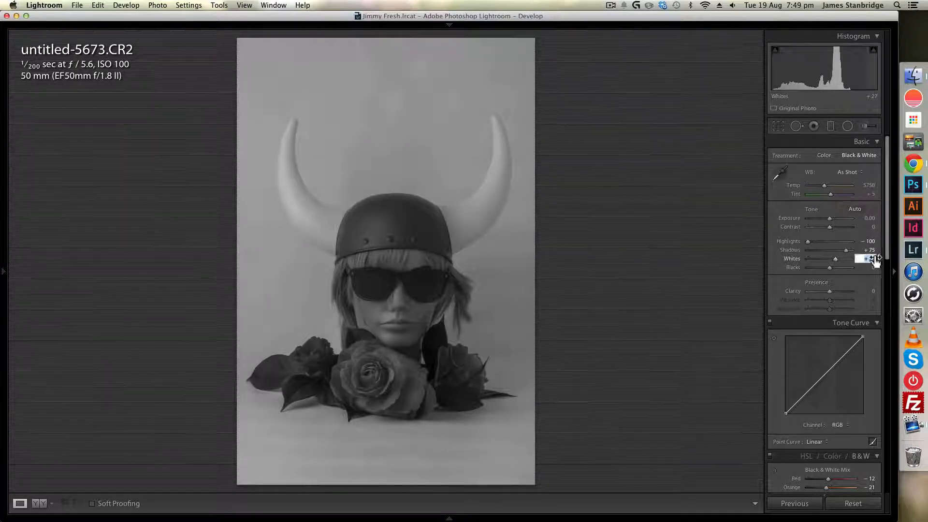
pyautogui.press('Down')
pyautogui.press('Down')
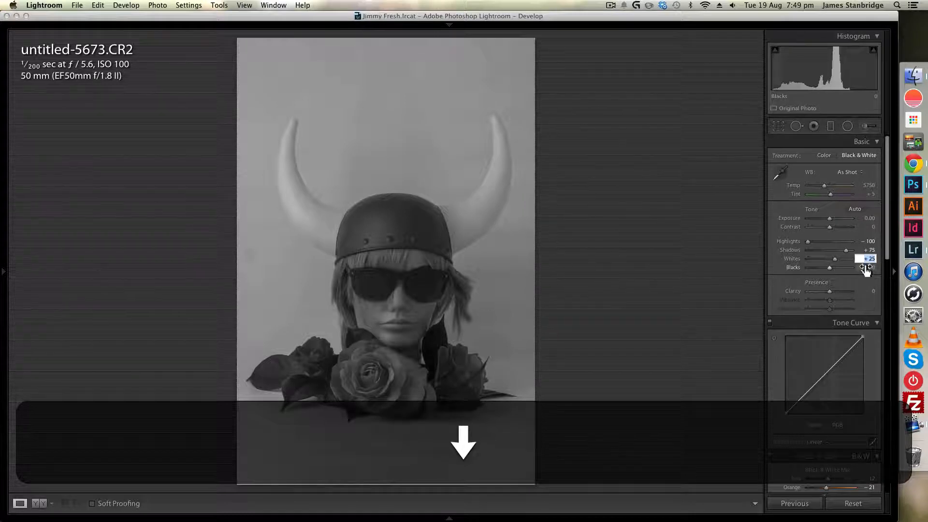
pyautogui.press('Up')
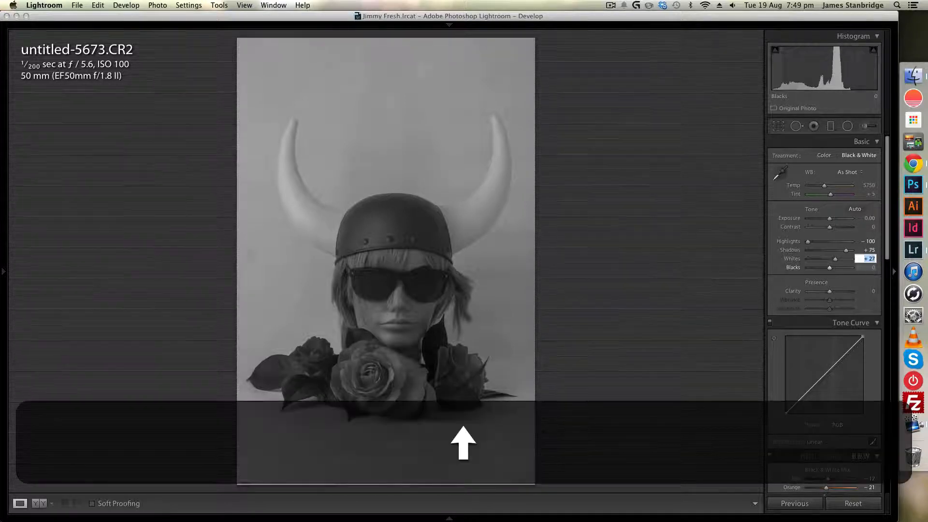
pyautogui.press('Up')
pyautogui.press('Up')
pyautogui.press('Up')
pyautogui.press('Up')
pyautogui.press('Up')
pyautogui.press('Up')
pyautogui.press('Up')
pyautogui.press('Up')
pyautogui.press('Up')
pyautogui.press('Up')
pyautogui.press('Up')
pyautogui.press('Up')
pyautogui.press('Up')
pyautogui.press('Up')
pyautogui.press('Up')
pyautogui.press('Up')
pyautogui.press('Up')
pyautogui.press('Up')
pyautogui.press('Up')
pyautogui.press('Up')
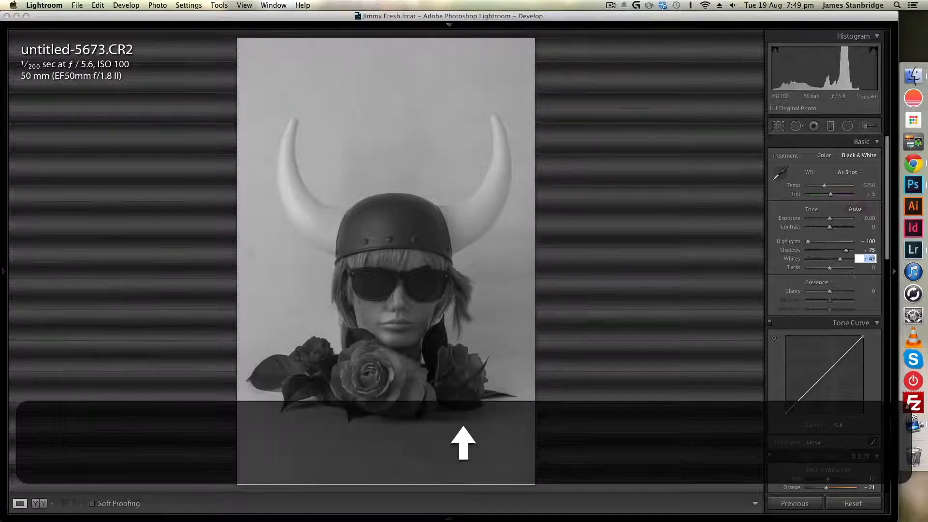
pyautogui.press('Up')
pyautogui.press('Up')
pyautogui.press('Up')
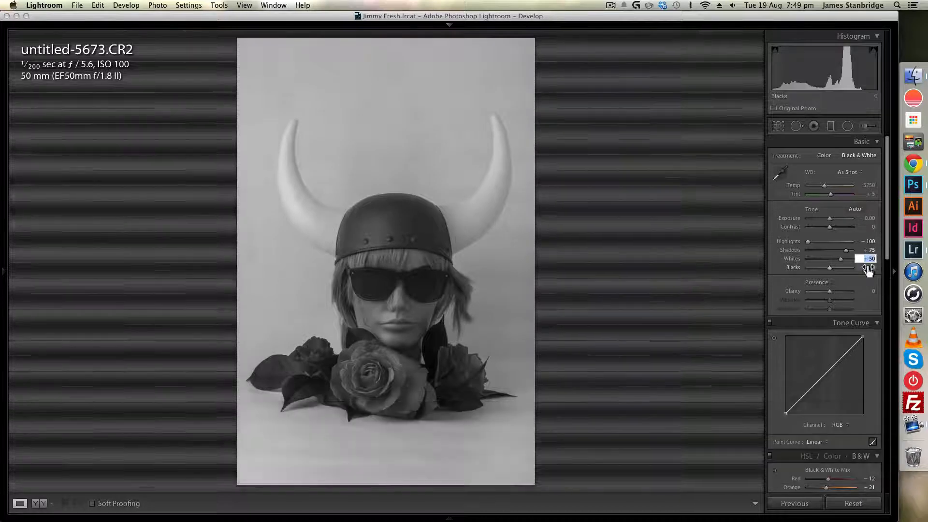
# - Set the photo's Blacks to -25 in the basic tone adjustments
pyautogui.moveTo(831, 268); pyautogui.dragTo(825, 268)
pyautogui.click(866, 267)
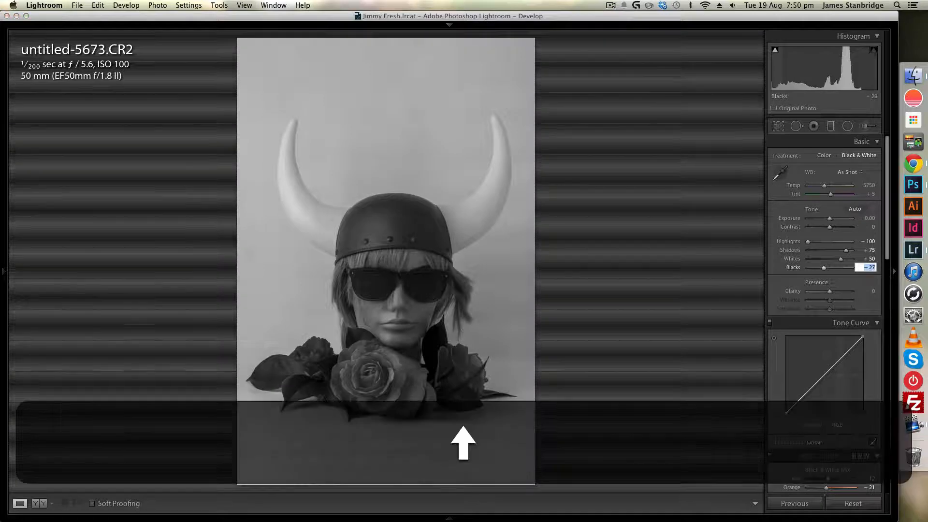
pyautogui.press('Up')
pyautogui.press('Up')
pyautogui.press('Up')
pyautogui.press('Down')
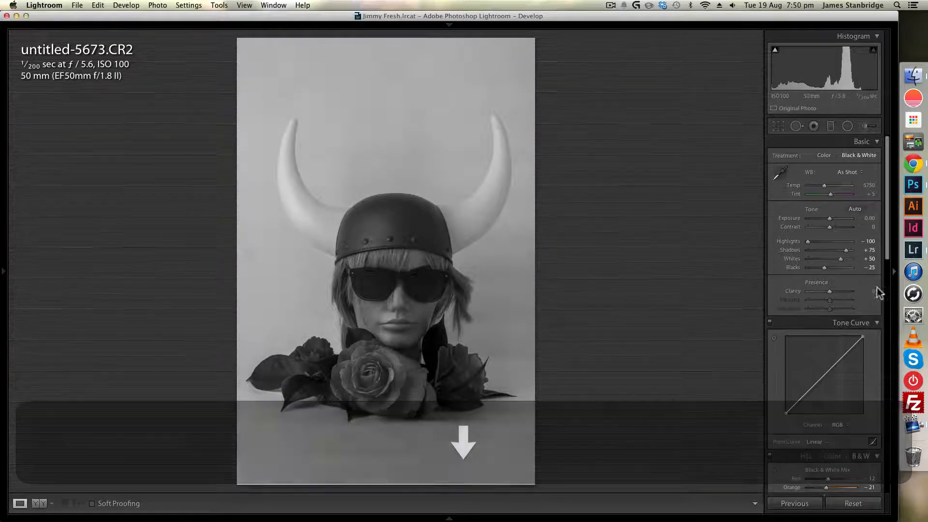
# - Raise the photo's Clarity to +25 in the basic presence adjustments
pyautogui.moveTo(831, 292); pyautogui.dragTo(837, 292)
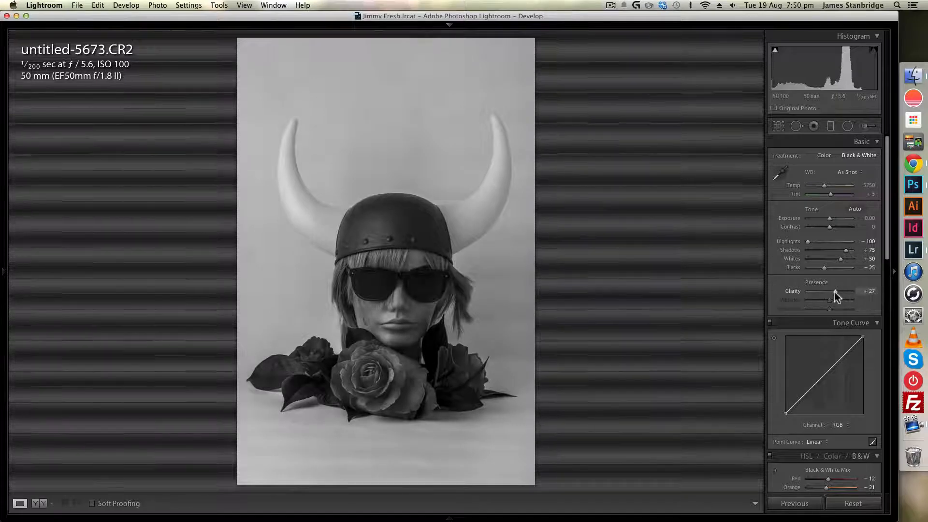
pyautogui.click(865, 291)
pyautogui.press('Down')
pyautogui.press('Down')
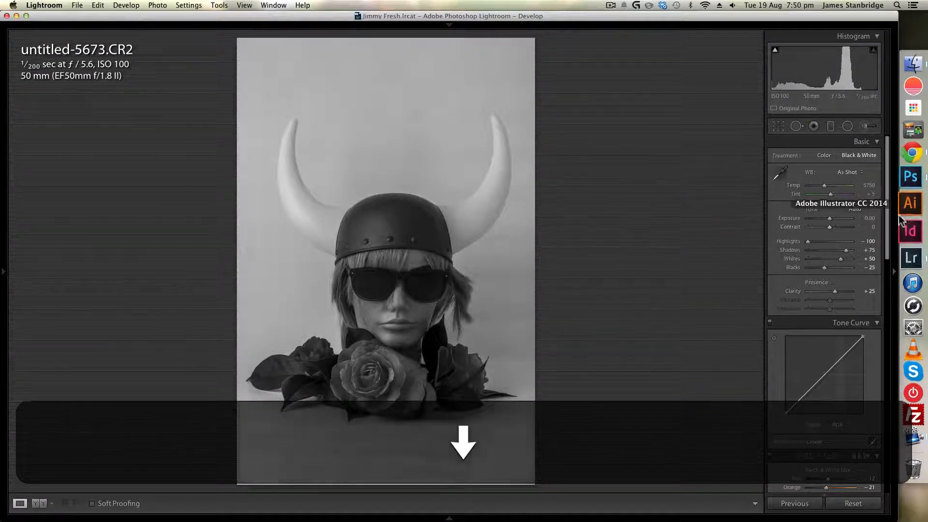
# - Set the photo's Contrast to +25 and briefly compare the before and after versions side by side
pyautogui.click(869, 219)
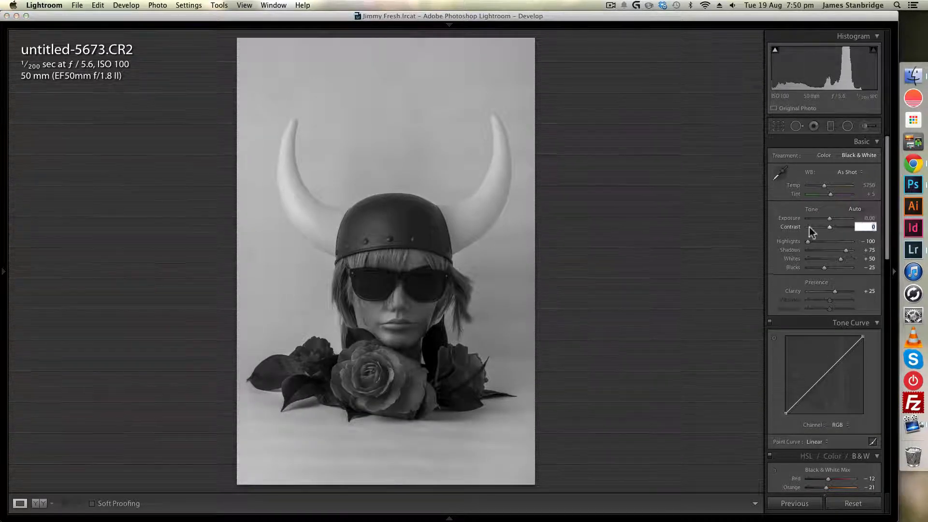
pyautogui.press('Tab')
pyautogui.press('Up')
pyautogui.press('Up')
pyautogui.press('Up')
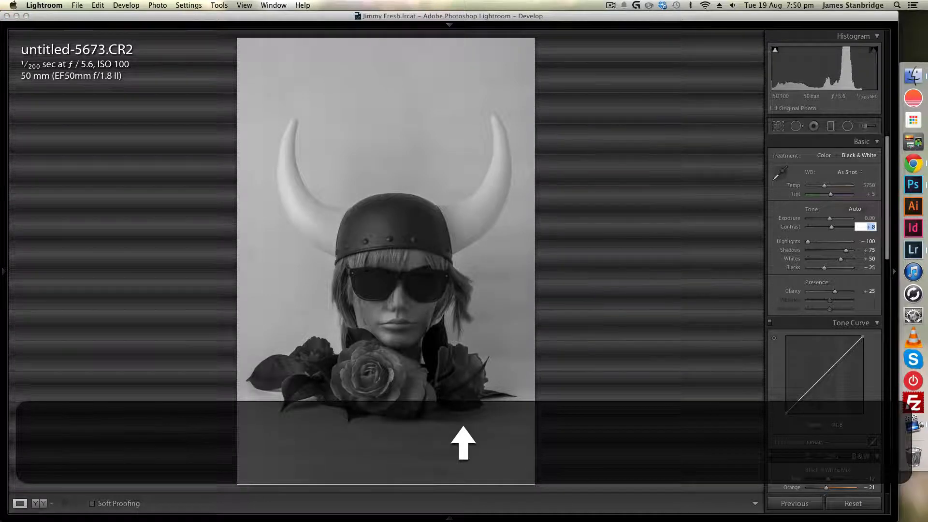
pyautogui.press('Up')
pyautogui.press('Up')
pyautogui.press('Up')
pyautogui.press('Up')
pyautogui.press('Up')
pyautogui.press('Up')
pyautogui.click(567, 230)
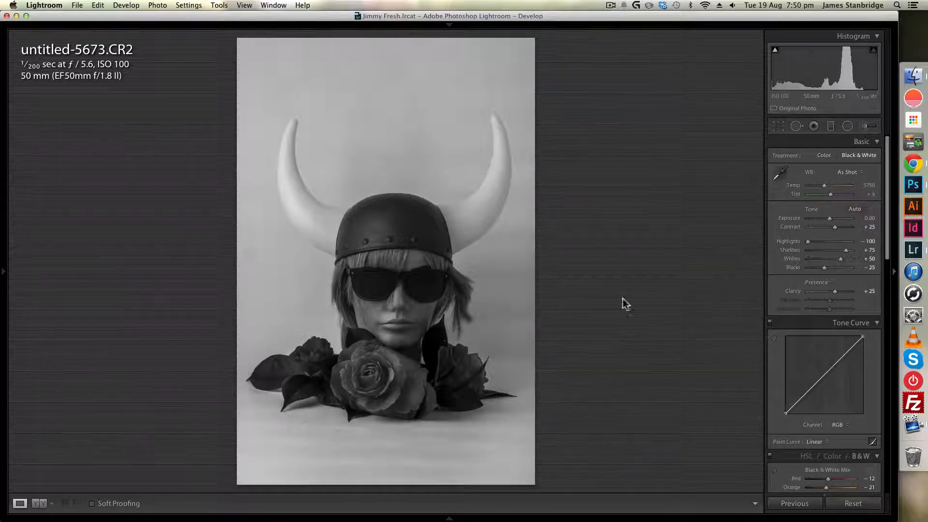
pyautogui.click(43, 503)
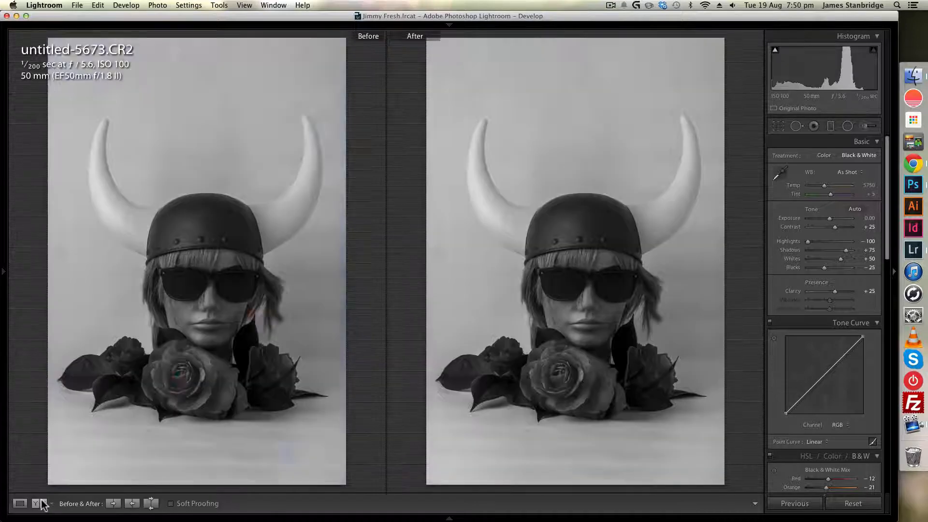
pyautogui.click(19, 503)
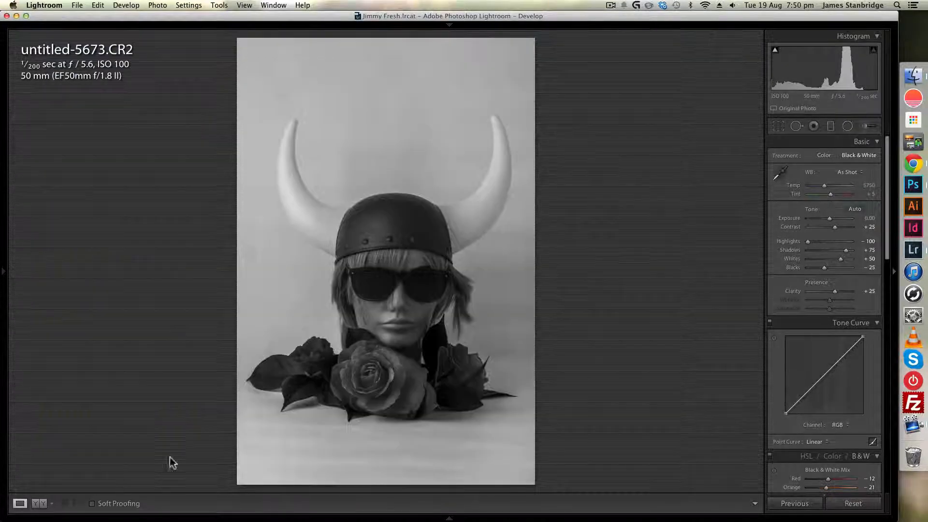
# - Brighten the dark leaves by setting Green to +15 in the Black & White Mix
pyautogui.scroll(-10, 842, 272)
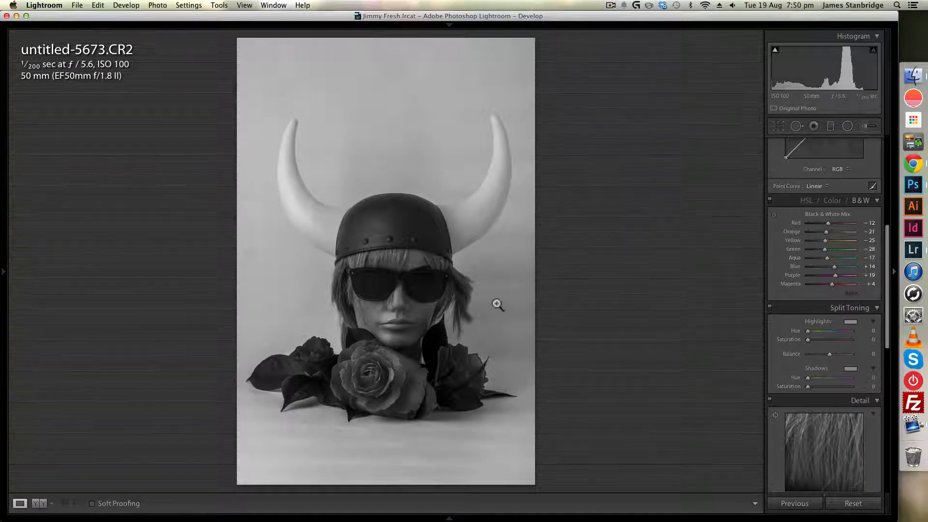
pyautogui.click(433, 355)
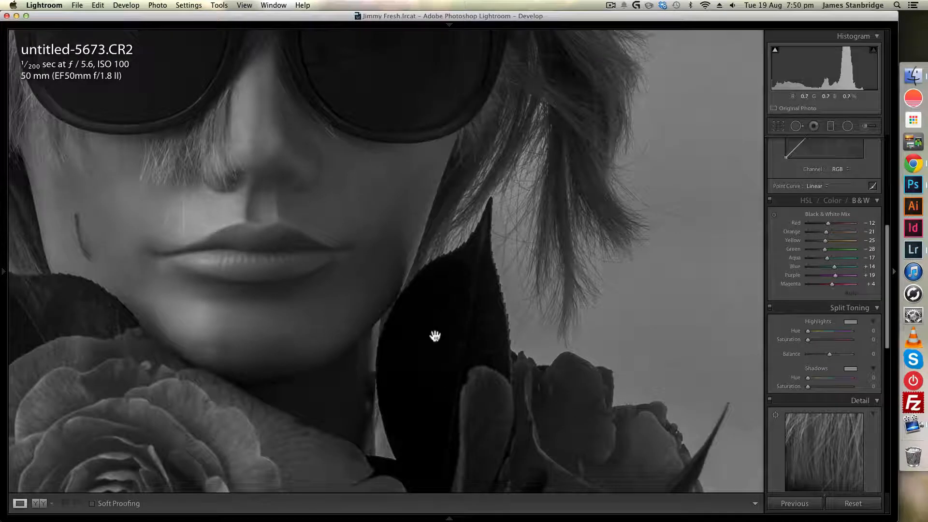
pyautogui.click(549, 324)
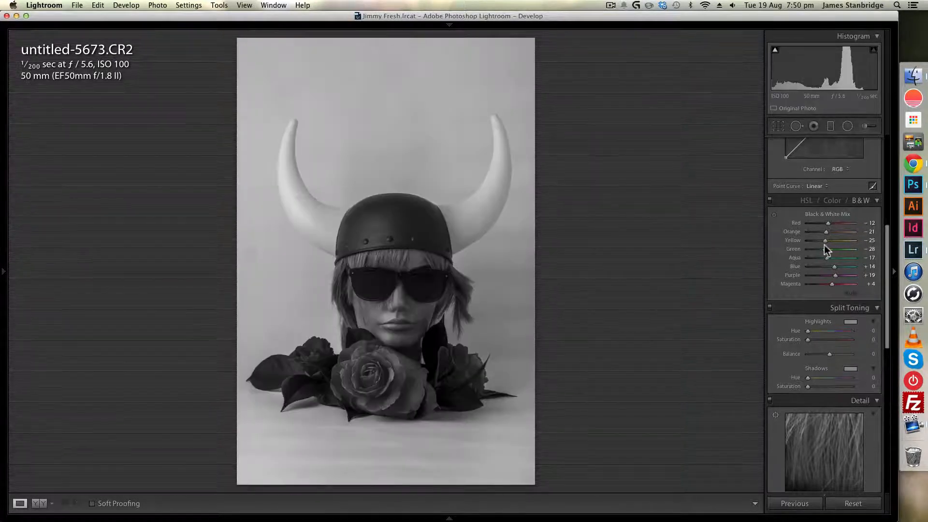
pyautogui.moveTo(826, 249)
pyautogui.mouseDown()
pyautogui.moveTo(878, 251)
pyautogui.moveTo(833, 251)
pyautogui.mouseUp()
# - Set up an Adjustment Brush with exposure 1.48, size 5.0, feather 76 and flow 34, and hide the edit pins
pyautogui.click(865, 126)
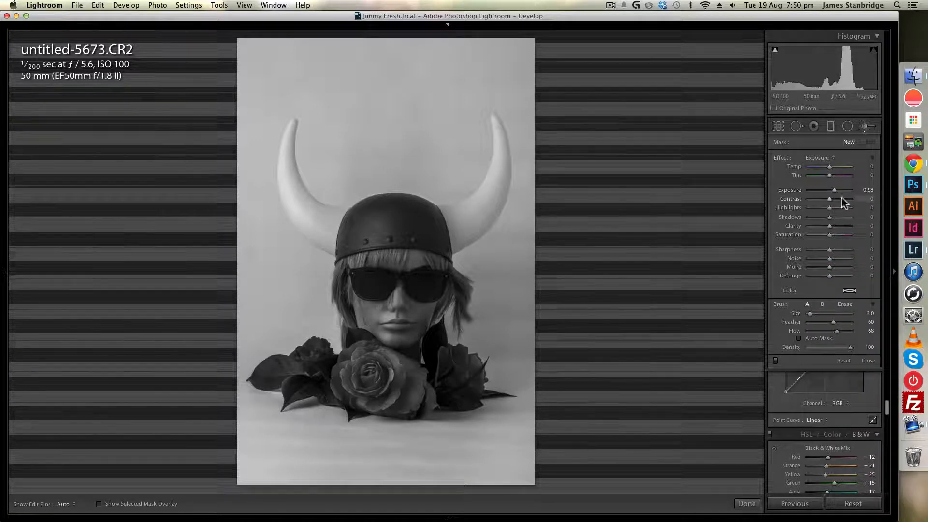
pyautogui.moveTo(835, 190); pyautogui.dragTo(837, 191)
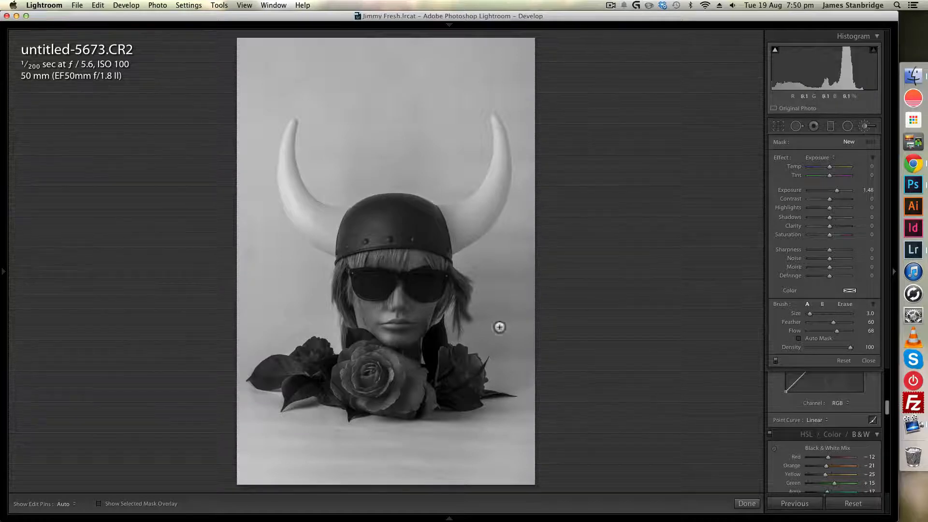
pyautogui.scroll(6, 443, 369)
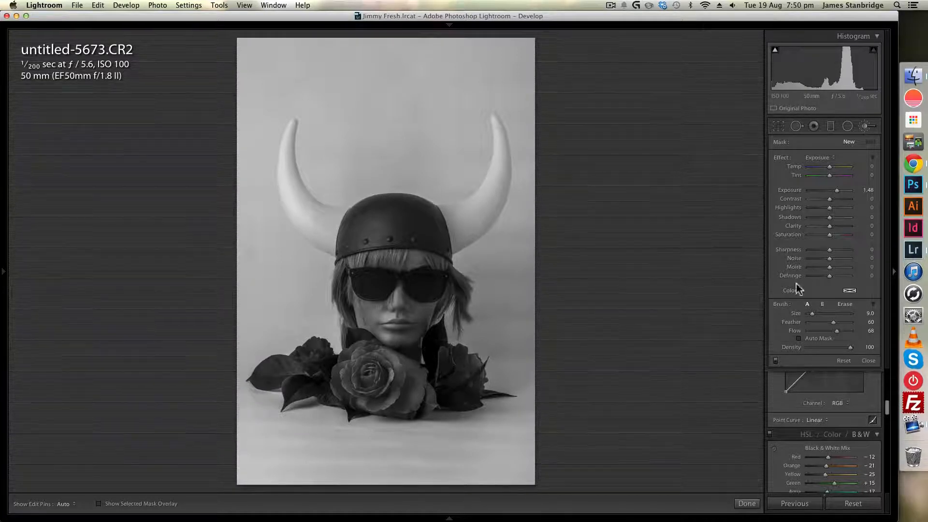
pyautogui.moveTo(828, 321)
pyautogui.mouseDown()
pyautogui.moveTo(835, 331)
pyautogui.moveTo(819, 332)
pyautogui.mouseUp()
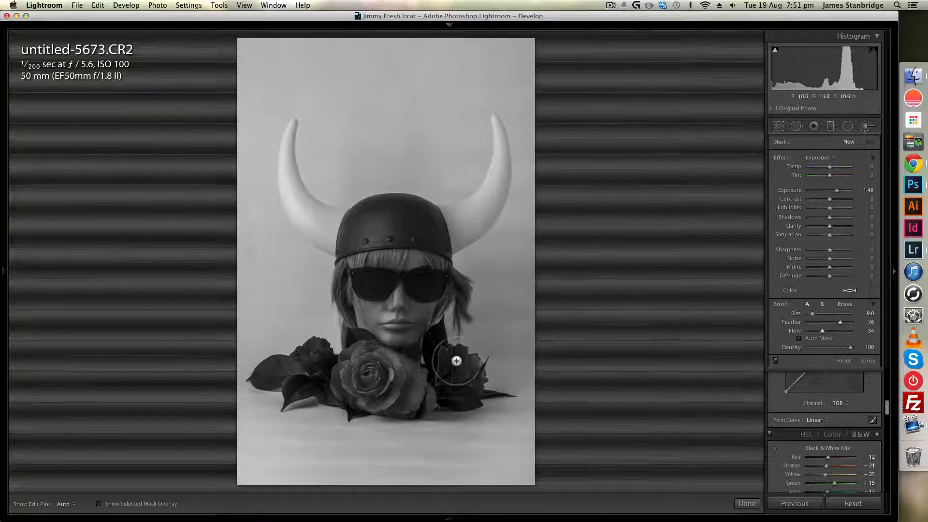
pyautogui.press('[')
pyautogui.press('[')
pyautogui.press('h')
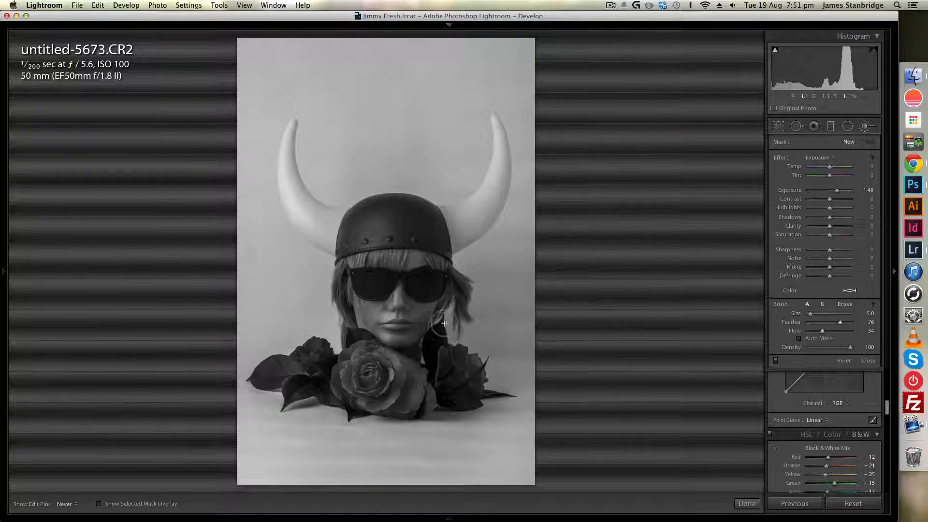
# - Brush over the dark leaf beside the mannequin's neck and set the brushed area's exposure to 2.05
pyautogui.click(437, 330)
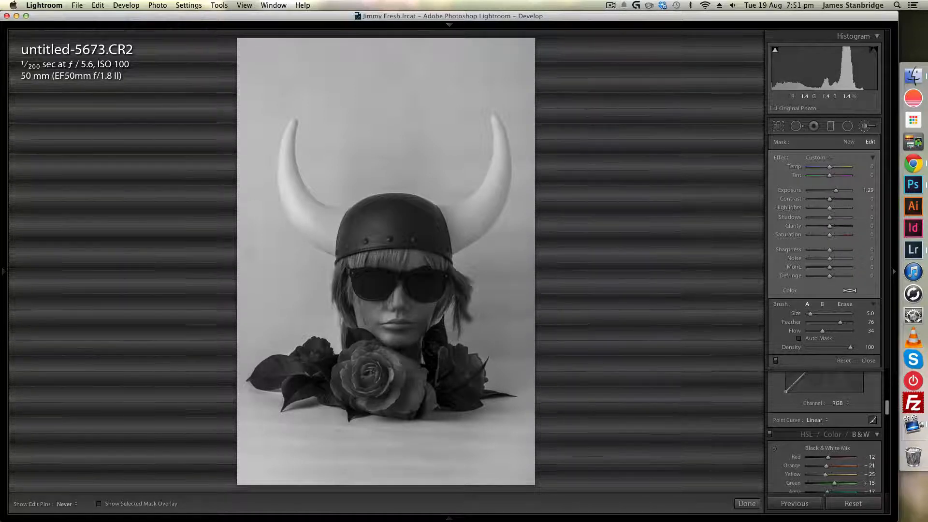
pyautogui.press('h')
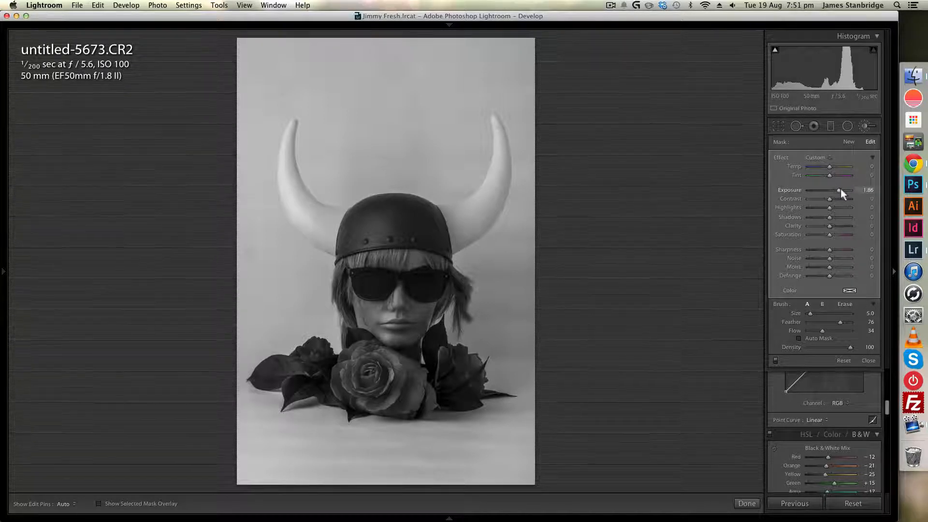
pyautogui.moveTo(840, 190); pyautogui.dragTo(841, 189)
pyautogui.press('h')
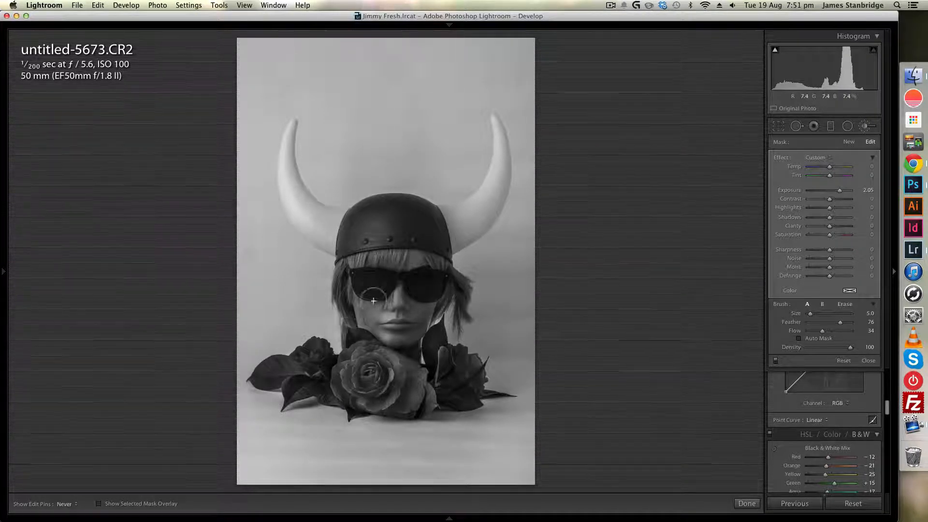
# - Show the edit pins again, undo the latest brushing over the sunglasses and finish the brush adjustment
pyautogui.press('h')
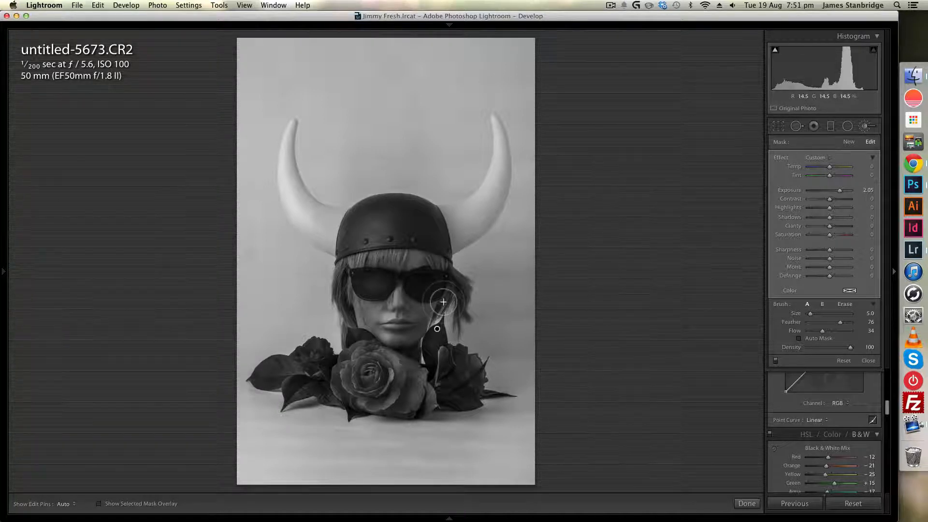
pyautogui.press('h')
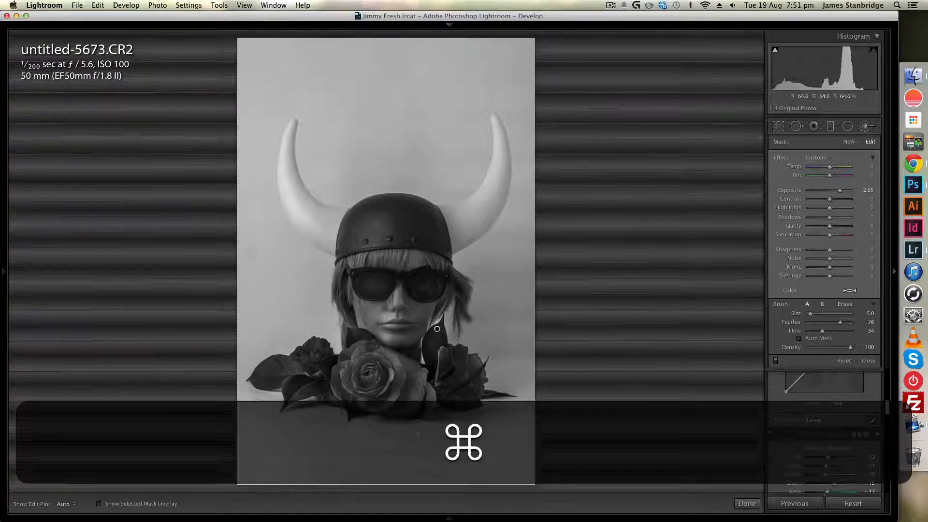
pyautogui.press('super+z')
pyautogui.press('alt+super+z')
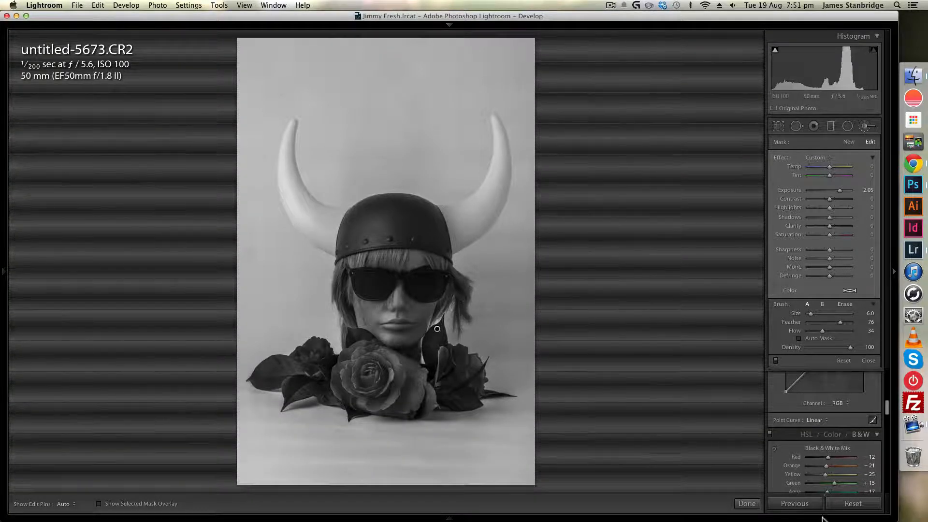
pyautogui.click(745, 503)
# - Zoom in on the hair and set Noise Reduction Luminance to 21, Color to 45 and Sharpening Amount to 70, checking the helmet's detail
pyautogui.scroll(-10, 834, 324)
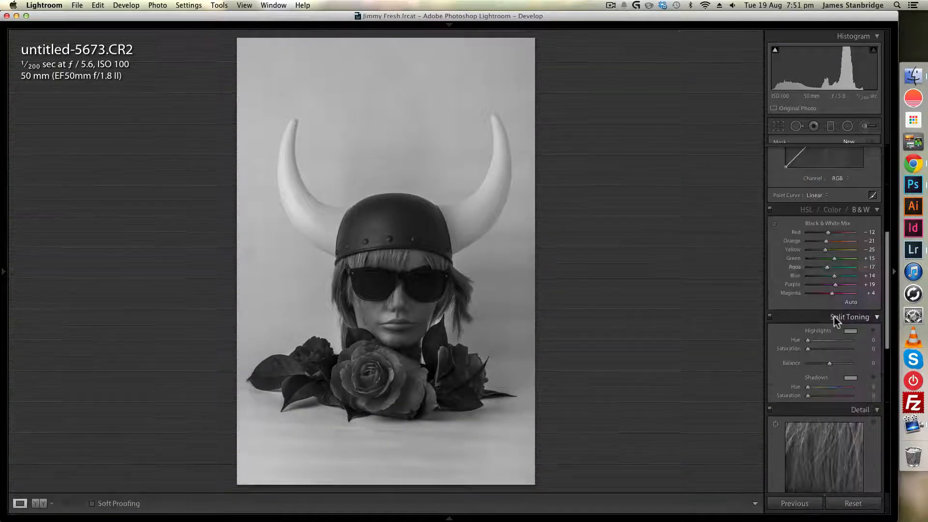
pyautogui.click(403, 272)
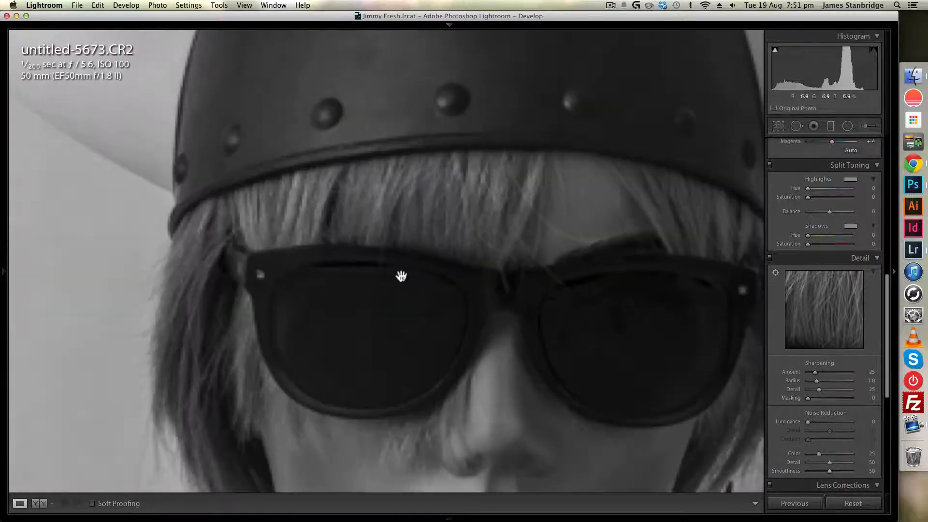
pyautogui.moveTo(305, 348); pyautogui.dragTo(428, 227)
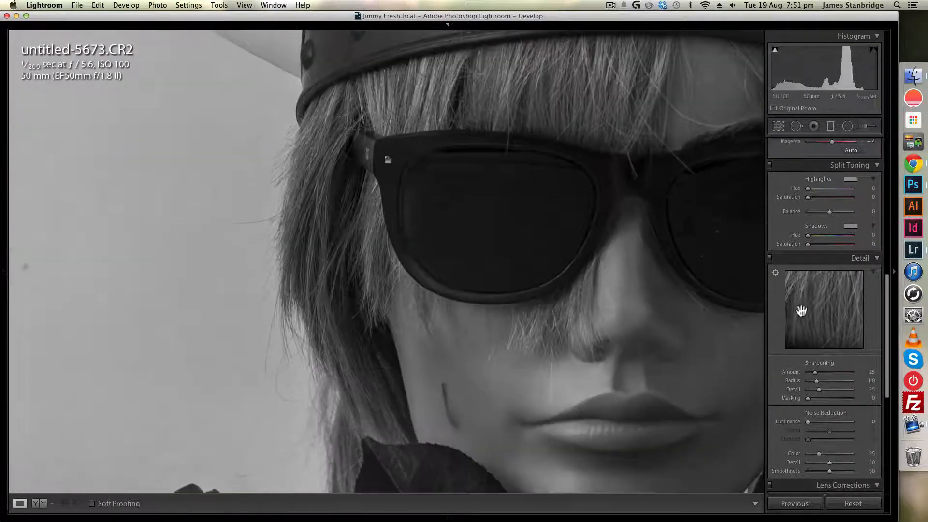
pyautogui.moveTo(824, 425); pyautogui.dragTo(817, 422)
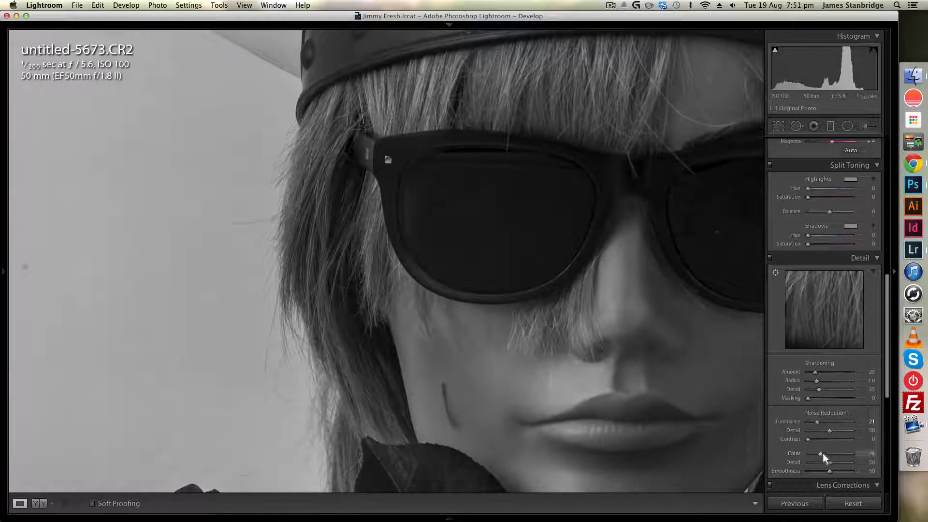
pyautogui.moveTo(828, 456); pyautogui.dragTo(830, 456)
pyautogui.moveTo(815, 373); pyautogui.dragTo(828, 373)
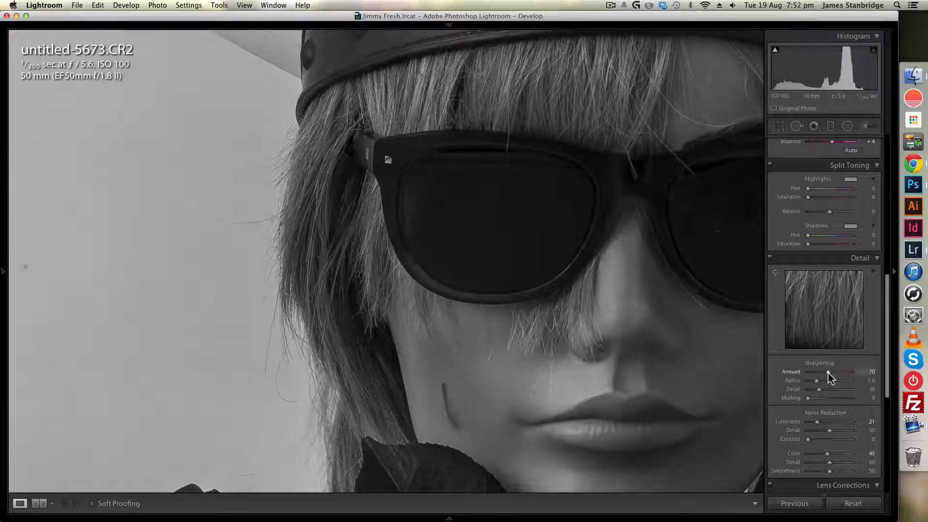
pyautogui.moveTo(592, 262); pyautogui.dragTo(551, 358)
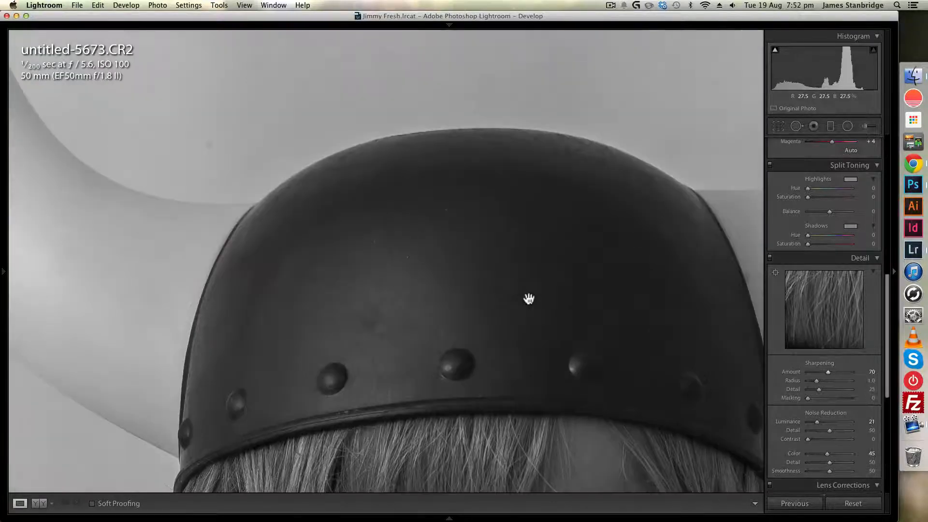
pyautogui.click(499, 257)
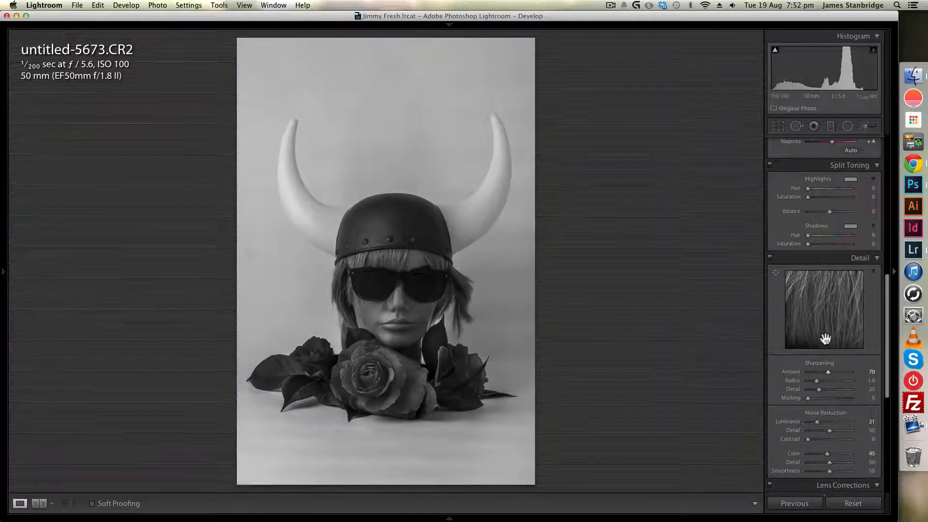
# - Open the adjusted photo for editing in Adobe Photoshop CC 2014
pyautogui.scroll(-5, 814, 361)
pyautogui.scroll(10, 811, 343)
pyautogui.scroll(3, 785, 273)
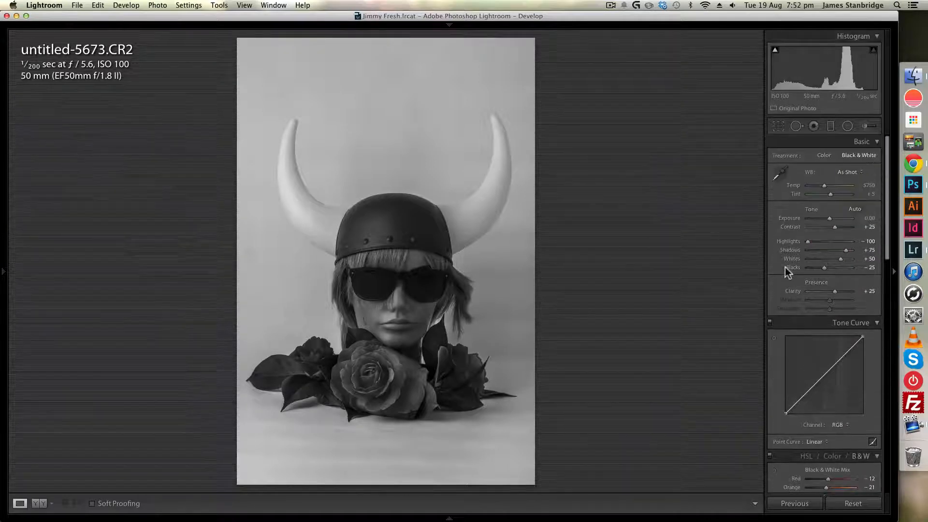
pyautogui.moveTo(322, 519)
pyautogui.rightClick(356, 182)
pyautogui.moveTo(405, 251)
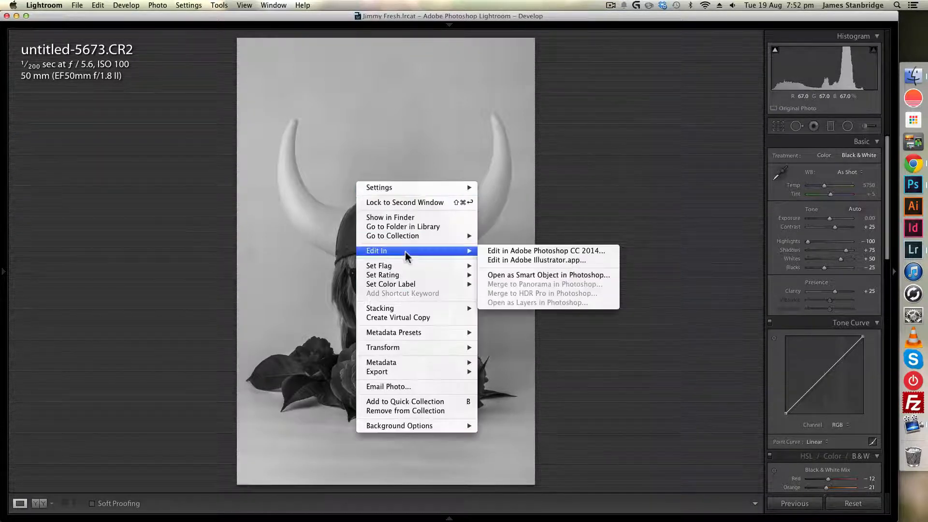
pyautogui.click(632, 142)
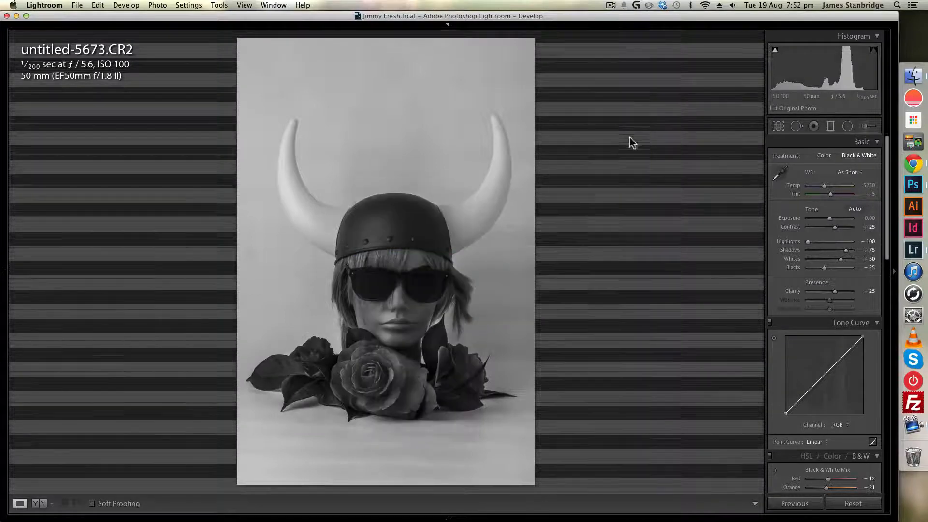
pyautogui.press('super')
pyautogui.press('super+e')
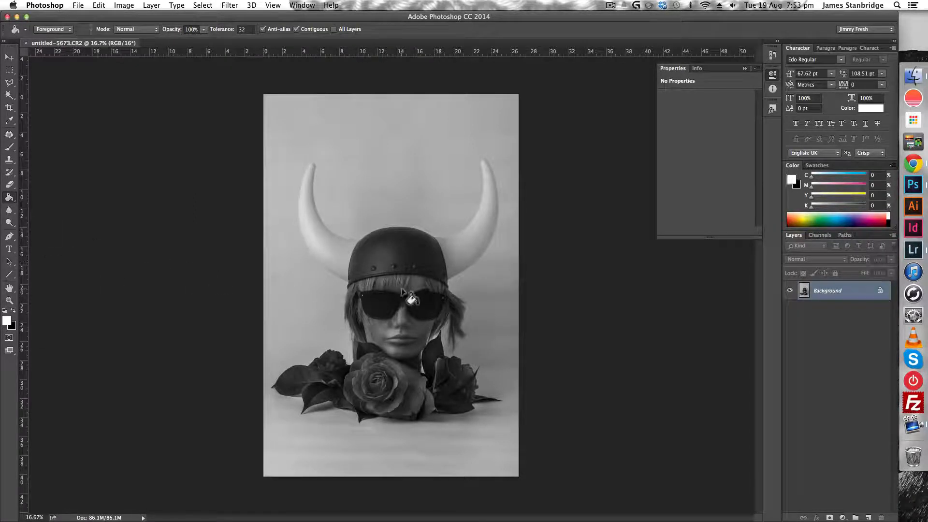
# - Start a Pen tool path where the left horn meets the helmet rim and curve it along the horn's lower edge
pyautogui.press('p')
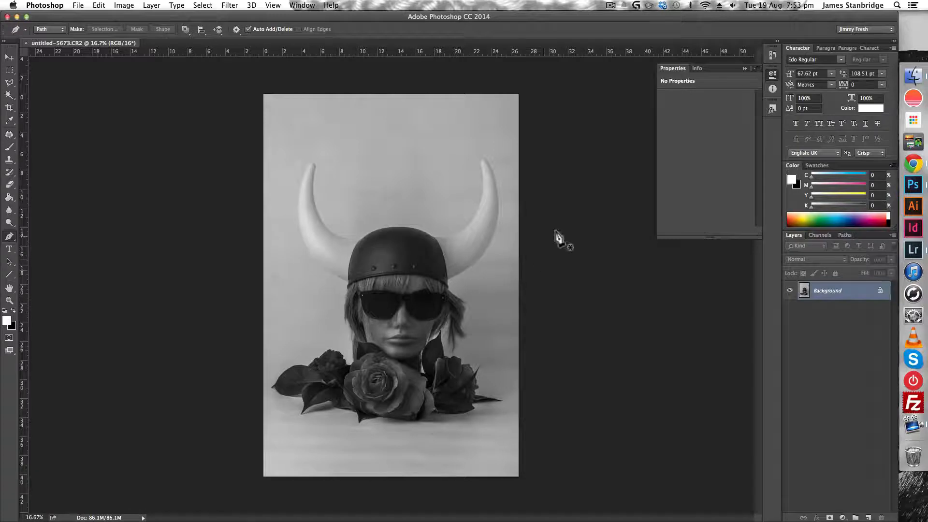
pyautogui.press('alt')
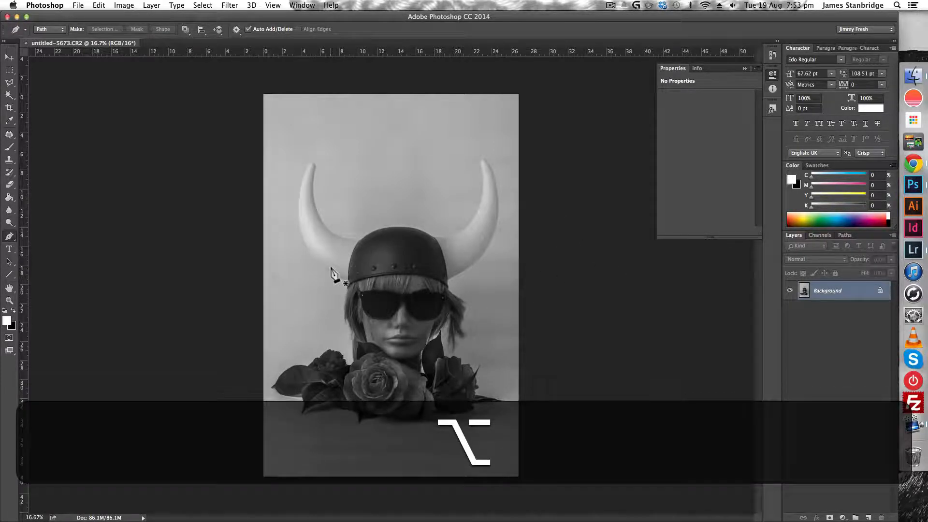
pyautogui.keyDown('alt'); pyautogui.scroll(10, 339, 268); pyautogui.keyUp('alt')
pyautogui.keyDown('alt'); pyautogui.scroll(3, 346, 350); pyautogui.keyUp('alt')
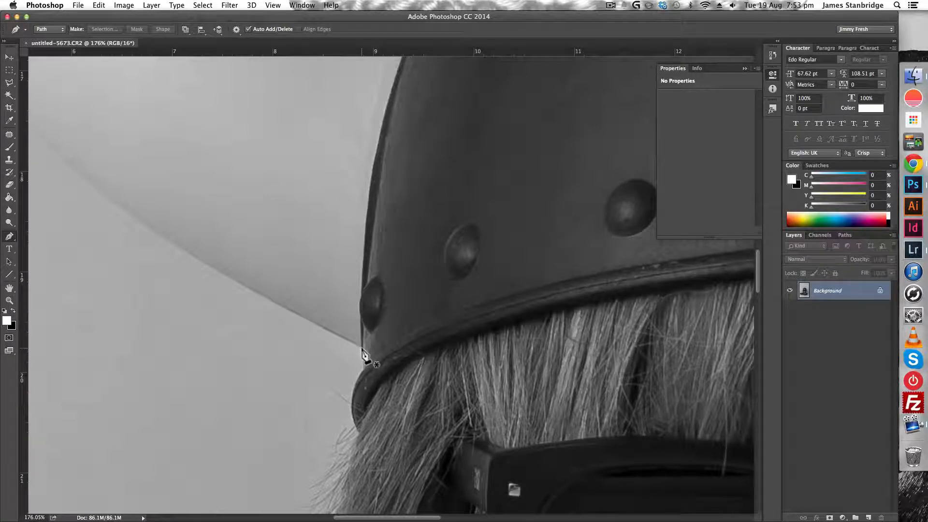
pyautogui.click(366, 383)
pyautogui.moveTo(213, 204); pyautogui.dragTo(428, 335)
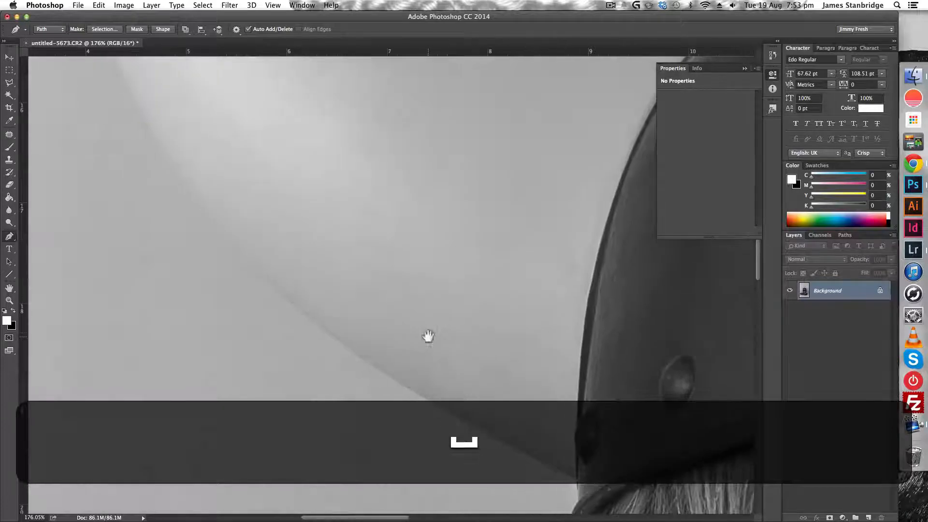
pyautogui.scroll(-1, 334, 299)
pyautogui.scroll(-5, 336, 302)
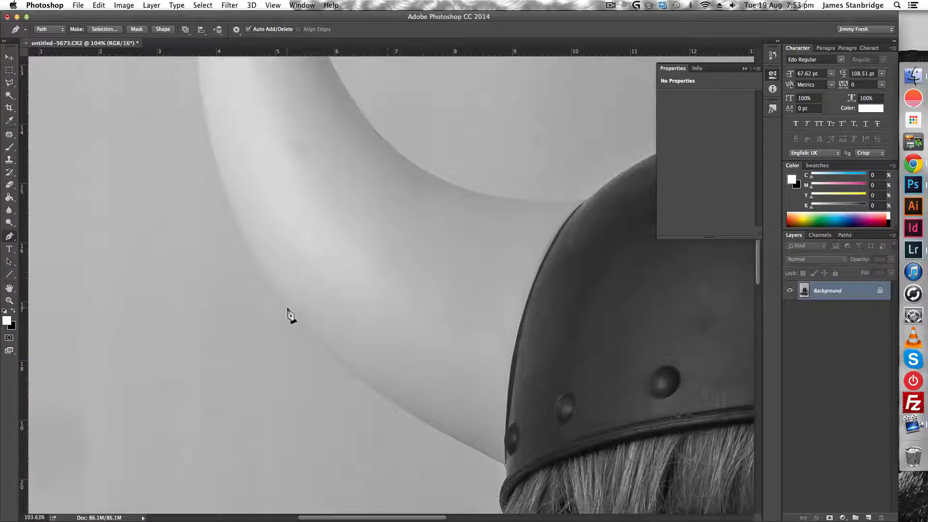
pyautogui.moveTo(288, 308); pyautogui.dragTo(236, 228)
pyautogui.press('space')
pyautogui.click(474, 450)
# - Extend the path with one long curved segment up the left horn's outer edge to its tip
pyautogui.press('shift')
pyautogui.scroll(5, 94, 174)
pyautogui.scroll(10, 239, 261)
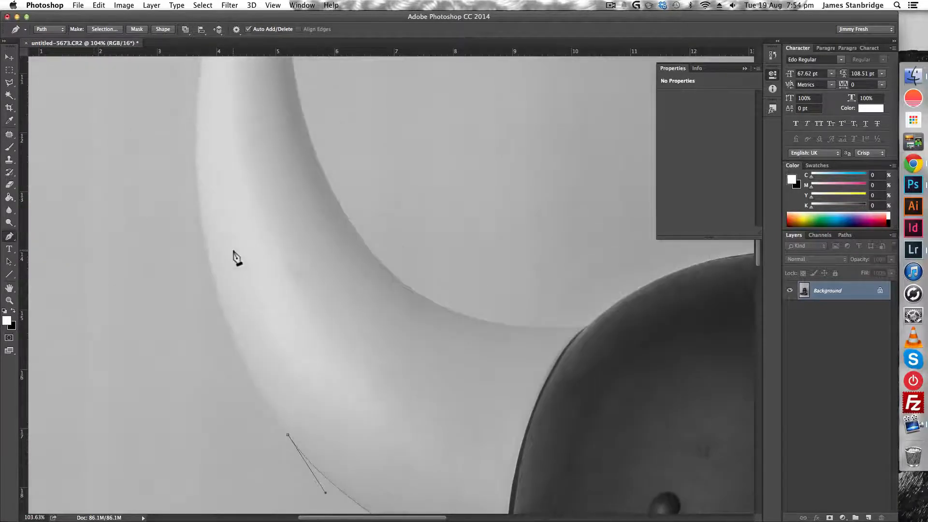
pyautogui.keyDown('alt'); pyautogui.scroll(-5, 235, 257); pyautogui.keyUp('alt')
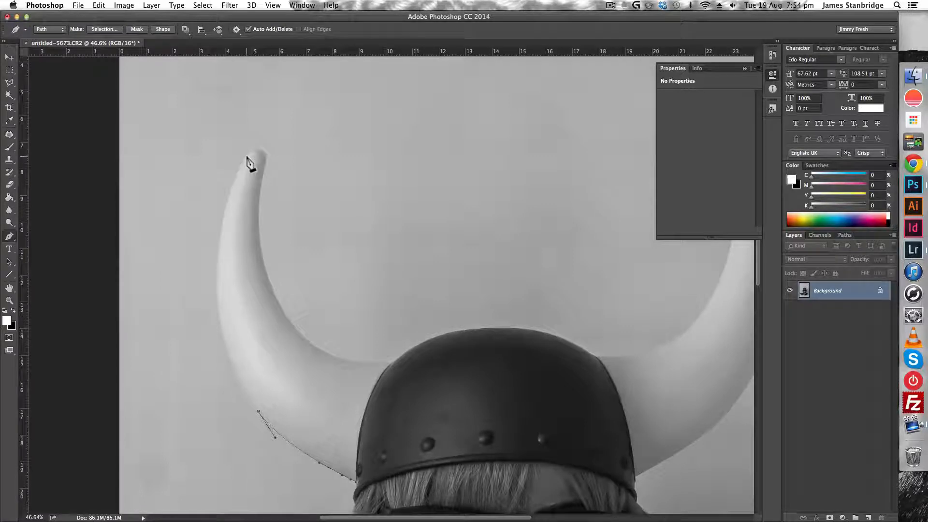
pyautogui.moveTo(247, 157); pyautogui.dragTo(310, 185)
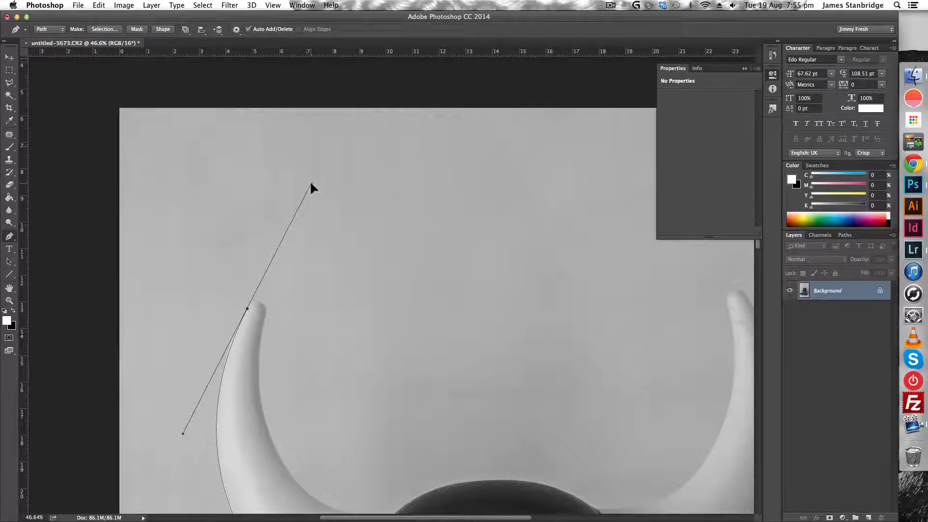
pyautogui.moveTo(311, 184); pyautogui.dragTo(311, 184)
# - Add an anchor point on the lower part of the horn's outer curve and nudge it onto the horn's edge
pyautogui.scroll(-5, 341, 288)
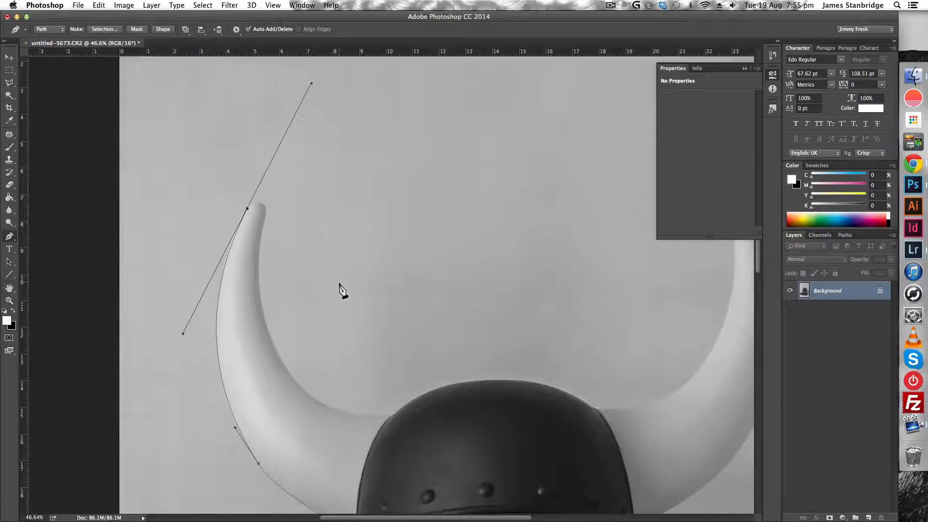
pyautogui.scroll(-4, 341, 289)
pyautogui.scroll(5, 234, 333)
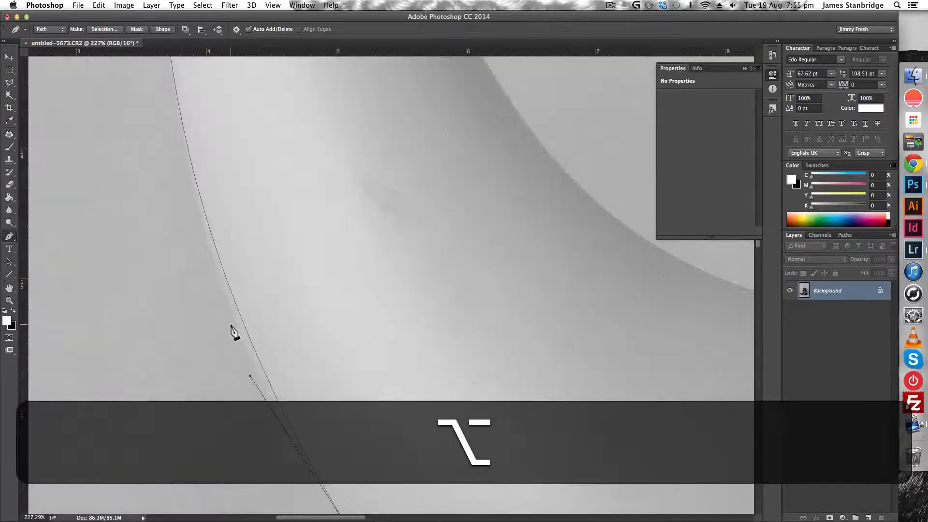
pyautogui.scroll(-2, 234, 333)
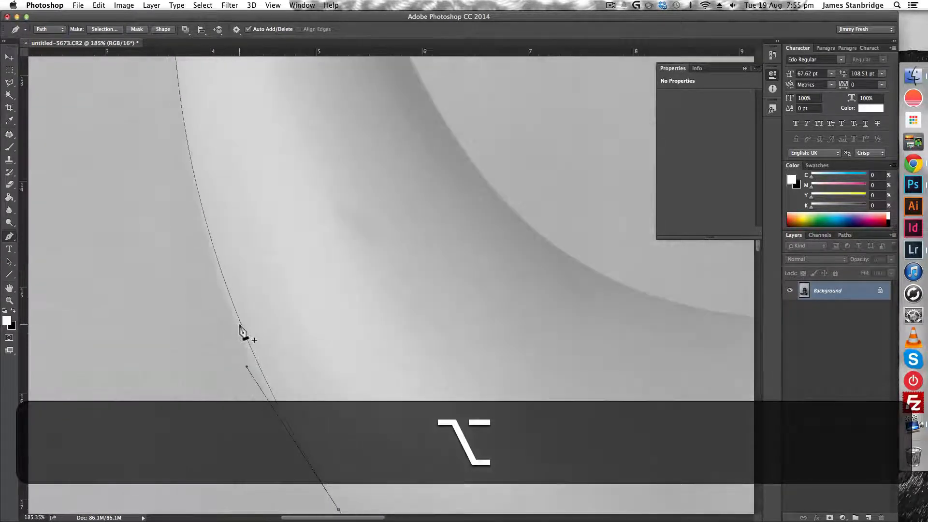
pyautogui.click(250, 346)
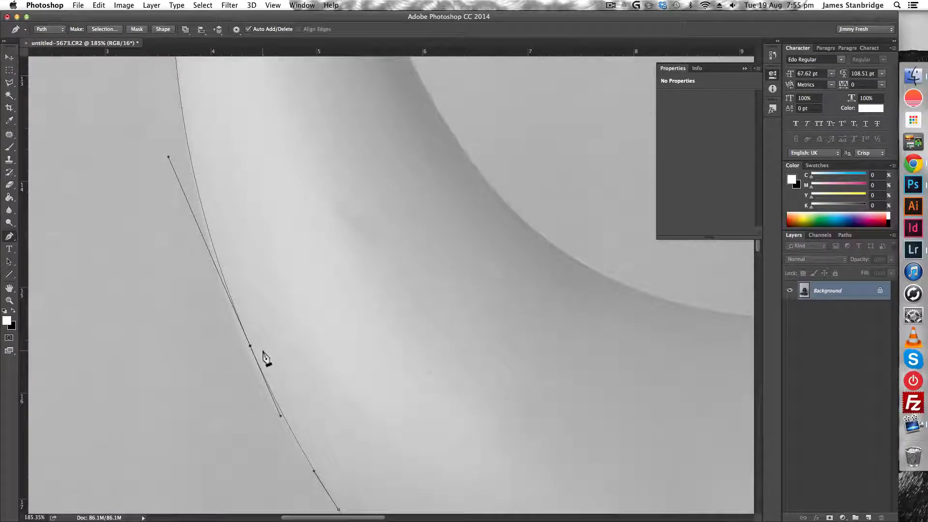
pyautogui.press('Left')
pyautogui.press('Left')
pyautogui.press('Left')
pyautogui.press('Left')
pyautogui.press('Left')
pyautogui.press('Down')
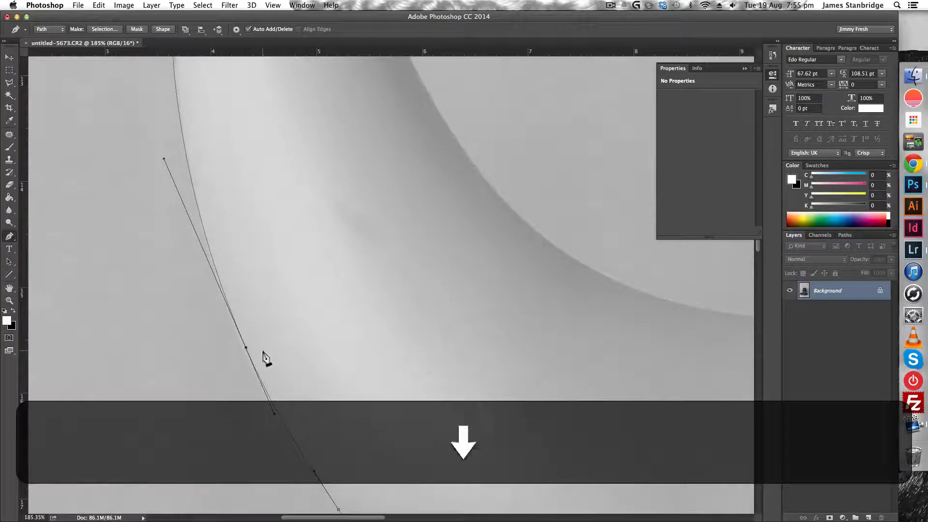
pyautogui.press('Right')
pyautogui.press('Right')
pyautogui.press('Down')
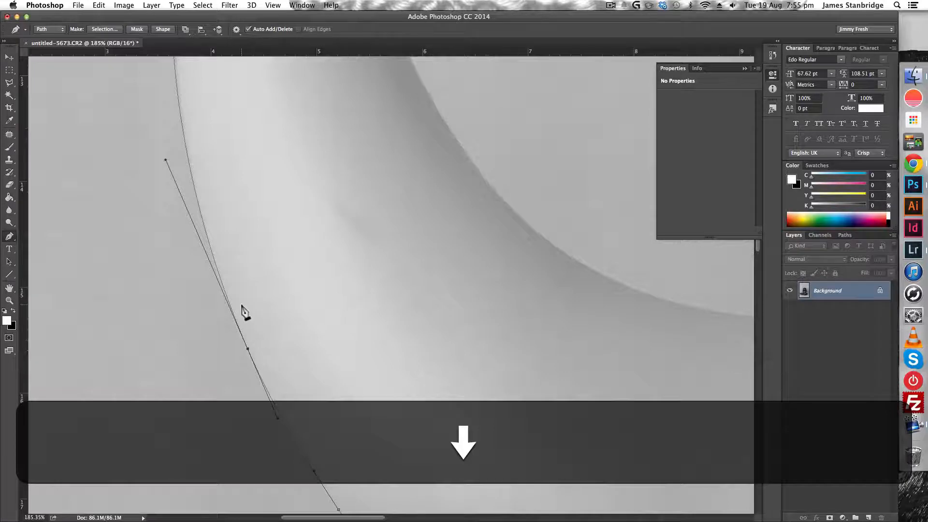
pyautogui.press('Right')
# - Add another anchor point around the horn's widest outer bend and nudge it to match the edge
pyautogui.scroll(3, 192, 300)
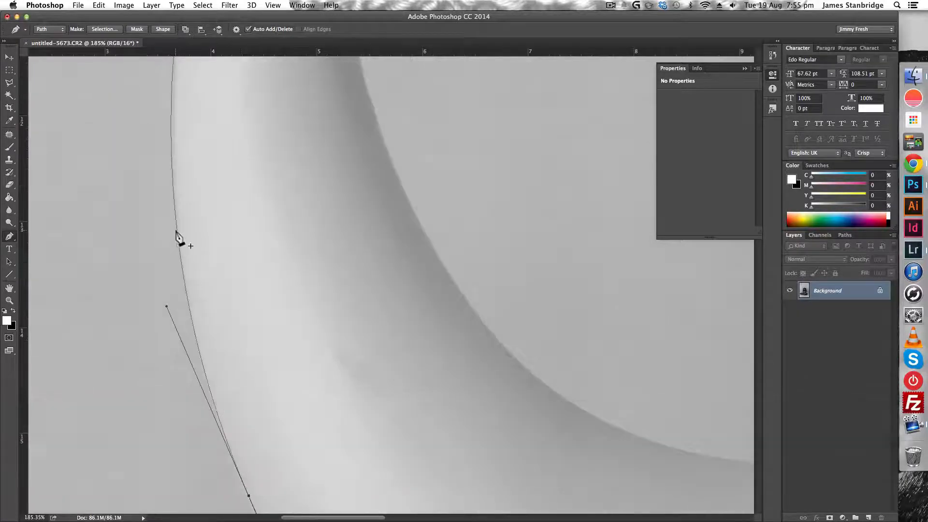
pyautogui.press('Right')
pyautogui.press('Right')
pyautogui.press('Right')
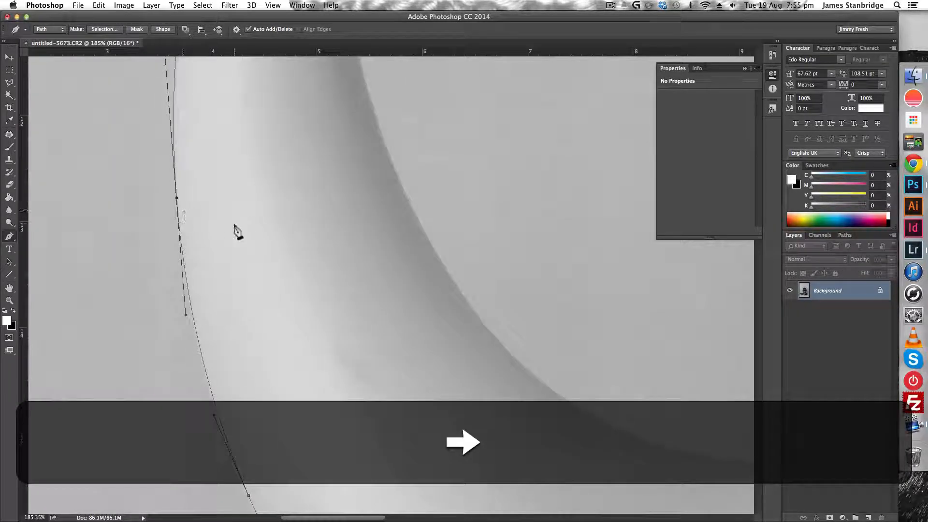
pyautogui.press('Left')
pyautogui.press('Up')
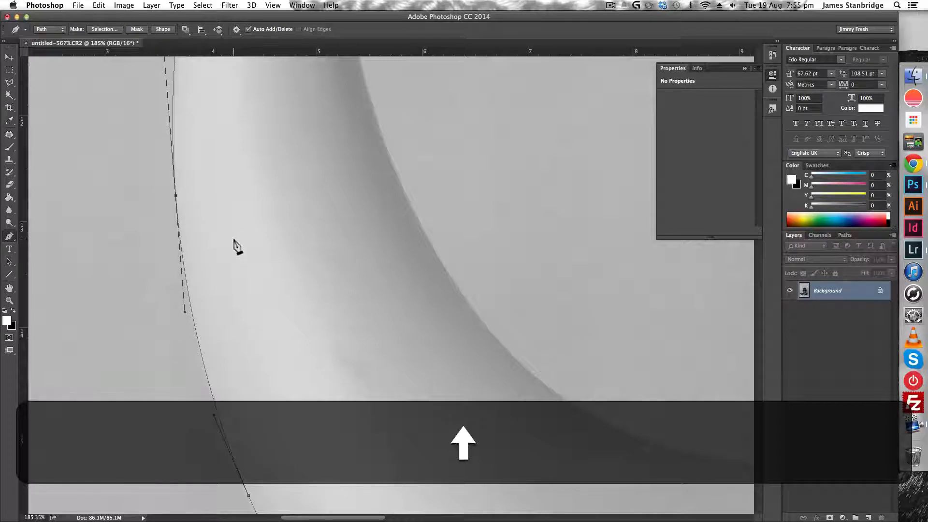
pyautogui.press('Left')
# - Add an anchor point above the horn's outer bend and fine-tune its horizontal position against the edge
pyautogui.scroll(5, 234, 245)
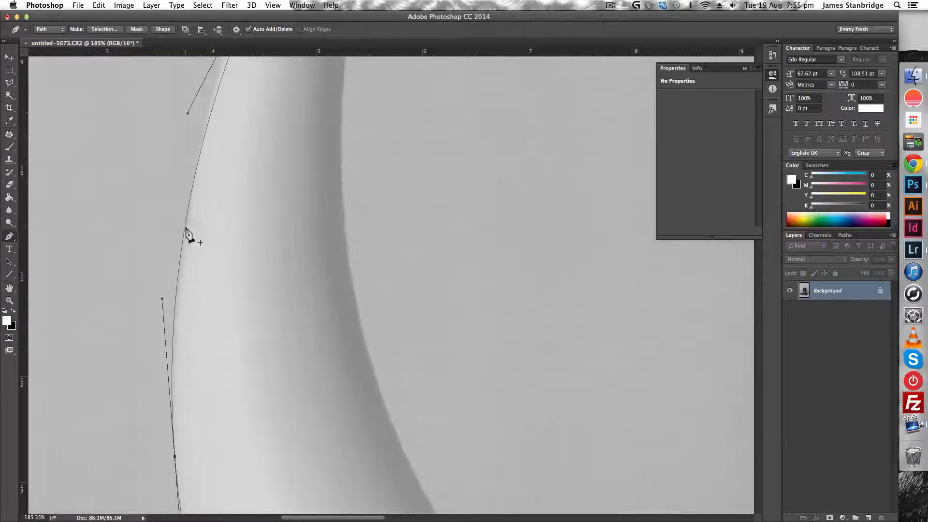
pyautogui.click(180, 287)
pyautogui.press('Right')
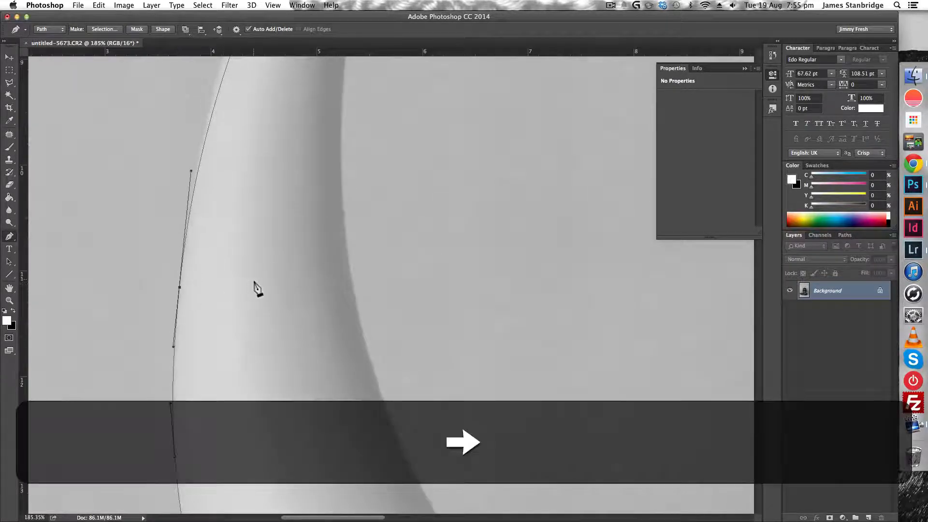
pyautogui.press('Left')
# - Add an anchor point on the outer edge below the horn's tip and nudge it outward onto the contour
pyautogui.scroll(2, 244, 147)
pyautogui.click(226, 139)
pyautogui.press('Left')
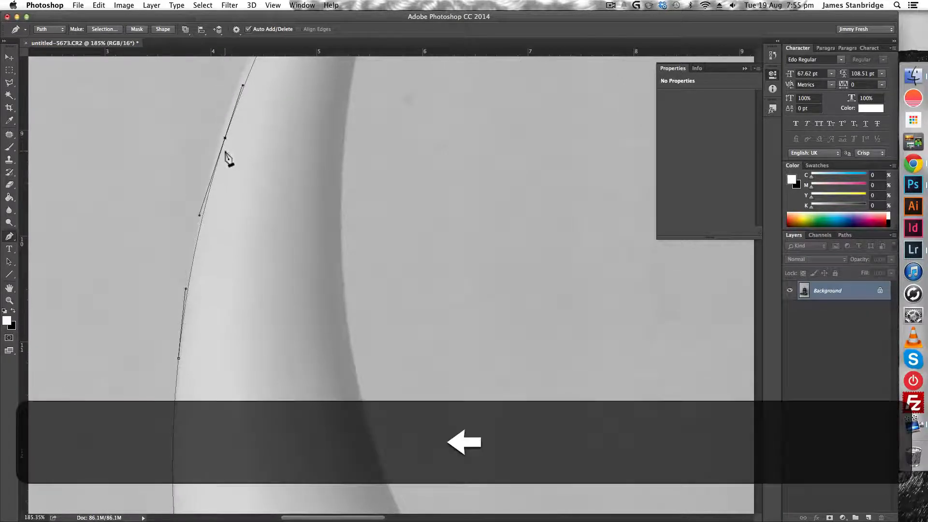
pyautogui.press('Left')
pyautogui.press('Left')
pyautogui.press('Left')
pyautogui.press('Left')
pyautogui.press('Right')
pyautogui.scroll(5, 311, 197)
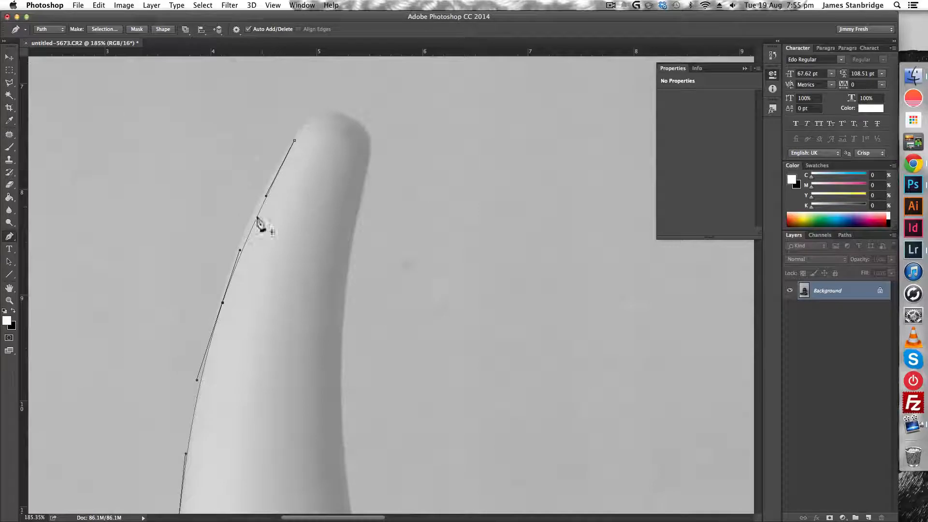
# - Add an anchor point on the horn's outer edge between the path's two uppermost anchors and nudge it onto the contour
pyautogui.click(251, 231)
pyautogui.press('Left')
pyautogui.press('Left')
pyautogui.press('Left')
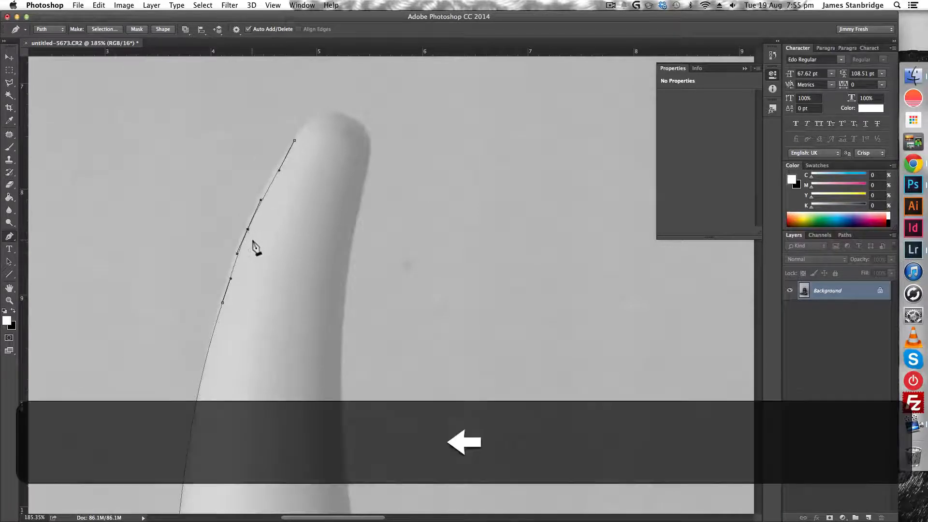
pyautogui.press('Right')
# - Replace the next anchor point down the horn's outer edge with a new one and nudge it left onto the contour
pyautogui.click(223, 303)
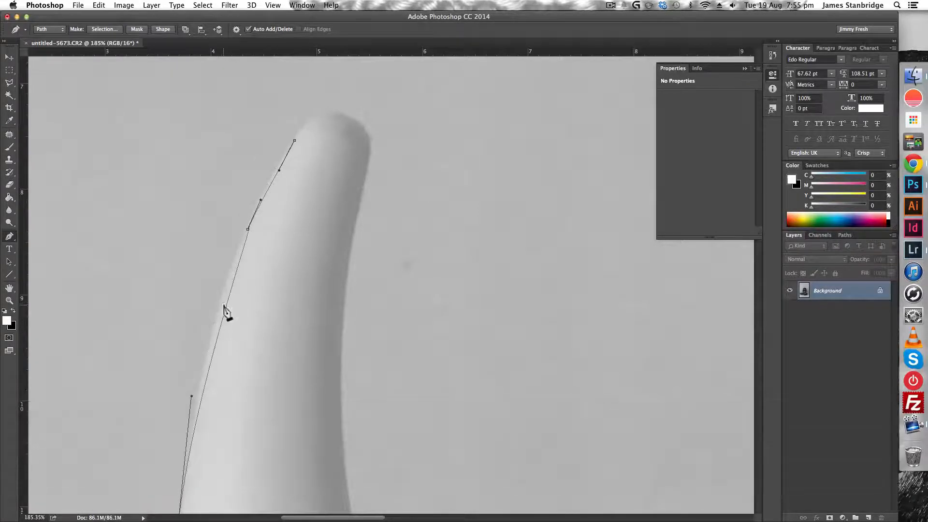
pyautogui.click(228, 303)
pyautogui.press('Left')
pyautogui.press('Left')
pyautogui.press('Left')
pyautogui.press('Left')
pyautogui.press('Left')
pyautogui.press('Left')
pyautogui.press('Left')
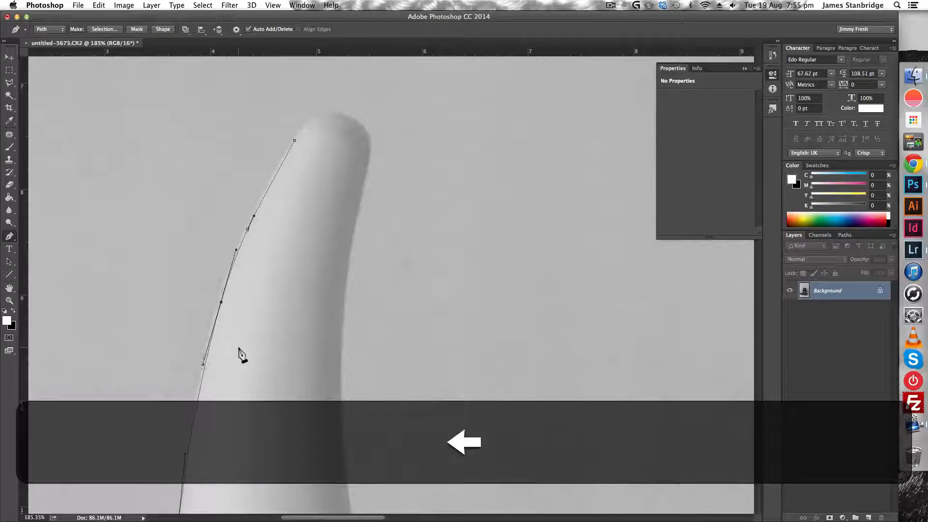
pyautogui.press('Right')
pyautogui.press('Left')
pyautogui.press('Right')
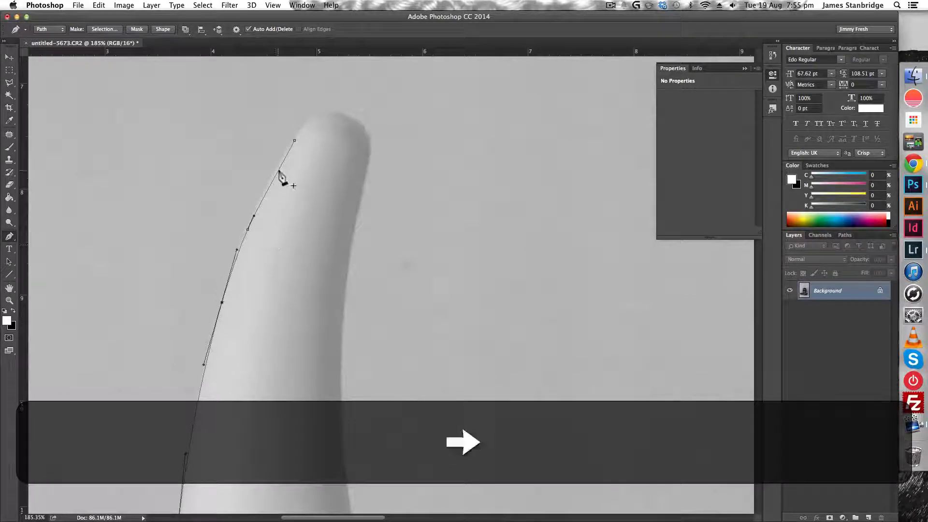
# - Continue the path from its end anchor over the horn's tip to a curved anchor on the inner edge just below it
pyautogui.click(296, 141)
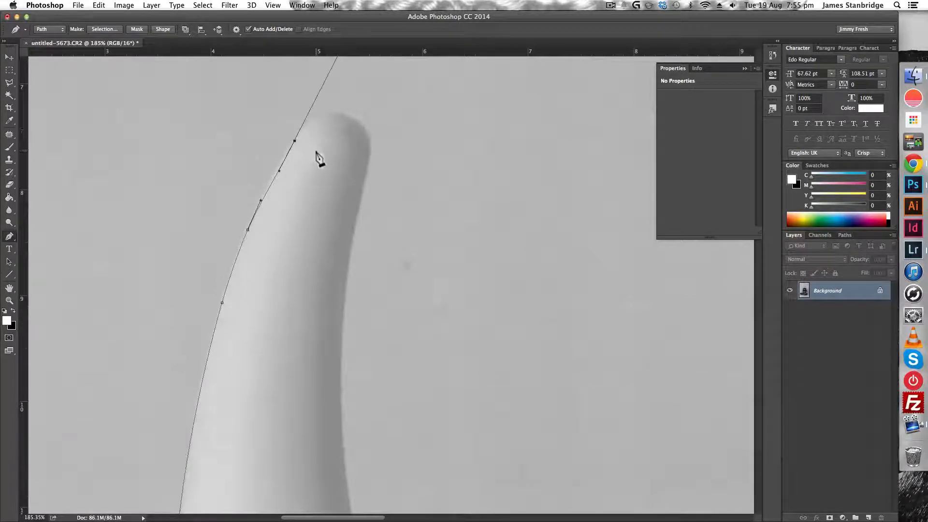
pyautogui.scroll(2, 368, 237)
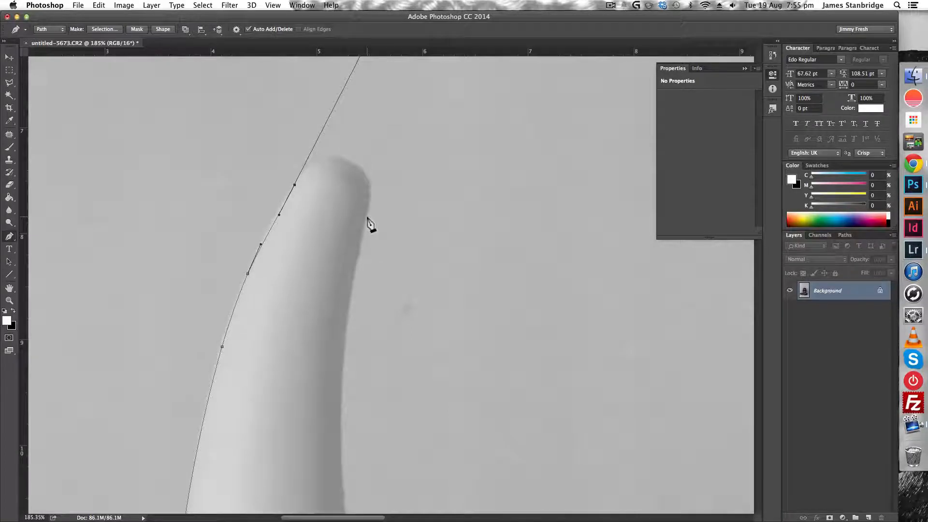
pyautogui.moveTo(376, 181); pyautogui.dragTo(357, 254)
pyautogui.scroll(8, 381, 247)
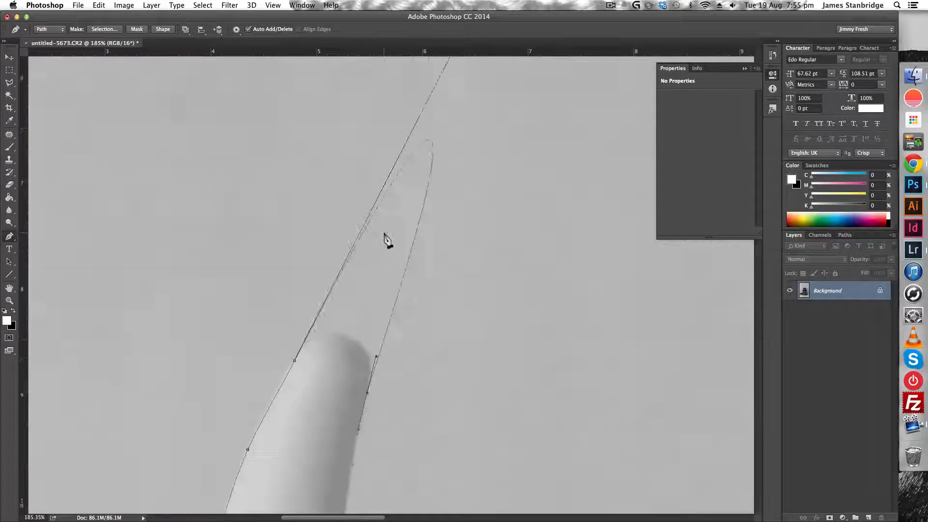
# - Add an anchor at the peak of the overshooting curve, move it onto the horn's tip and shorten the neighbouring handle to fit
pyautogui.scroll(2, 387, 240)
pyautogui.moveTo(430, 195); pyautogui.dragTo(448, 210)
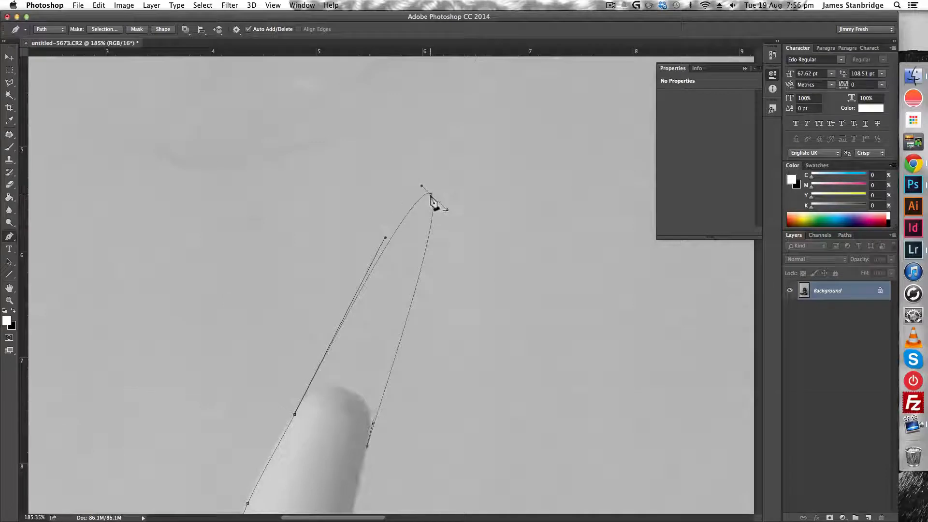
pyautogui.press('alt')
pyautogui.press('super')
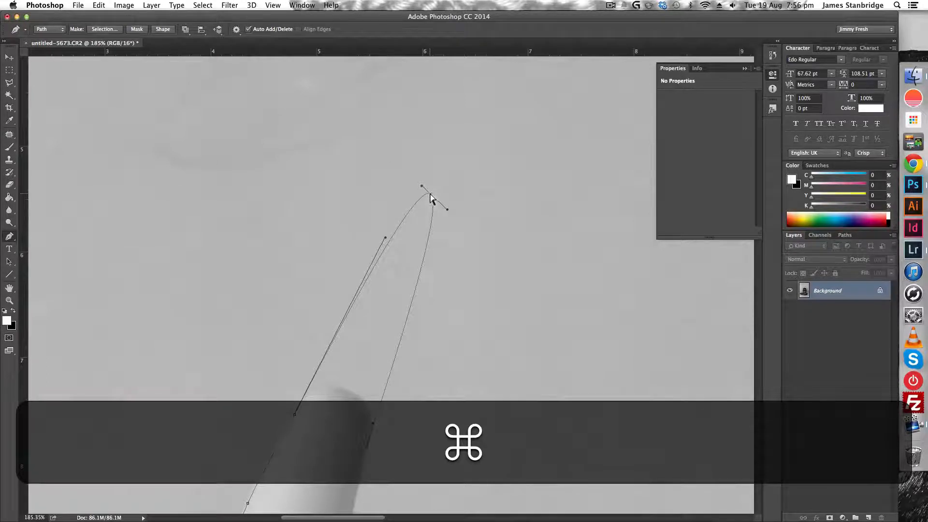
pyautogui.moveTo(432, 195); pyautogui.dragTo(355, 393)
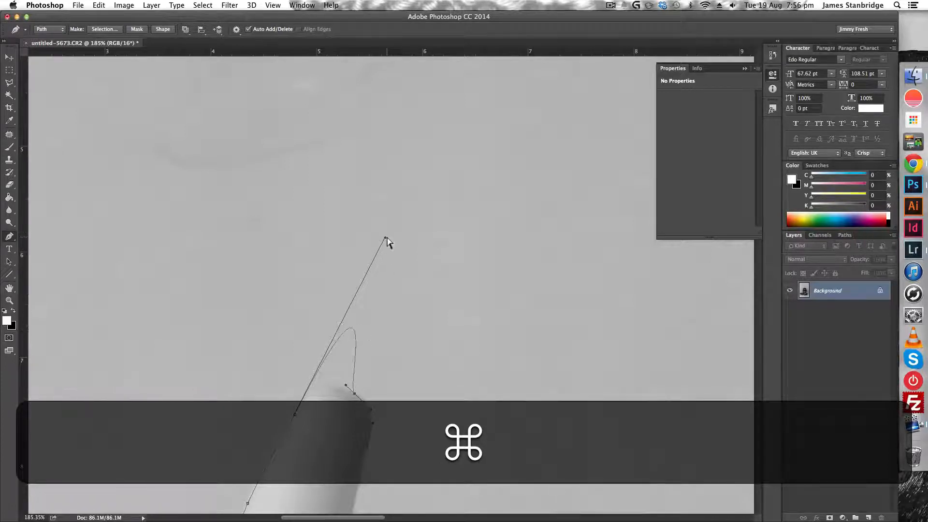
pyautogui.moveTo(385, 238); pyautogui.dragTo(325, 368)
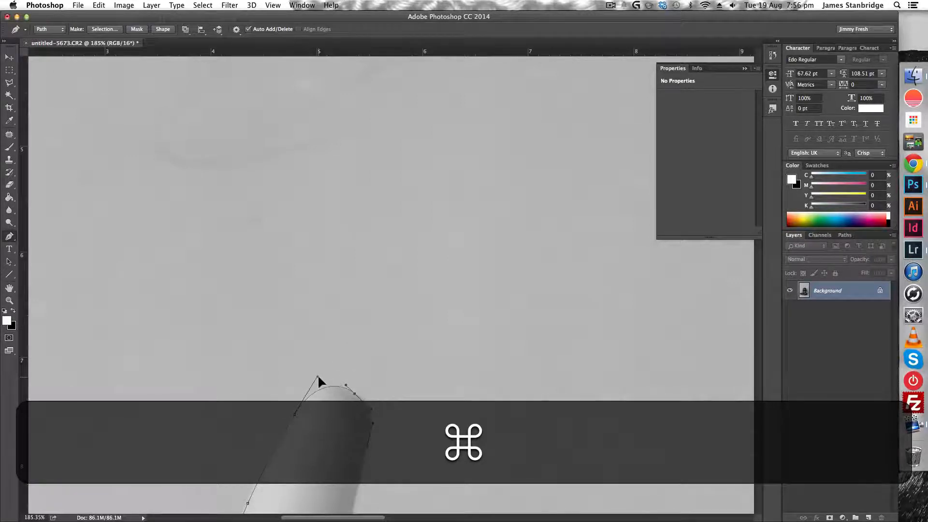
# - Add an anchor point on the inner side of the horn's rounded tip and nudge it outward and up onto the edge
pyautogui.scroll(-5, 366, 351)
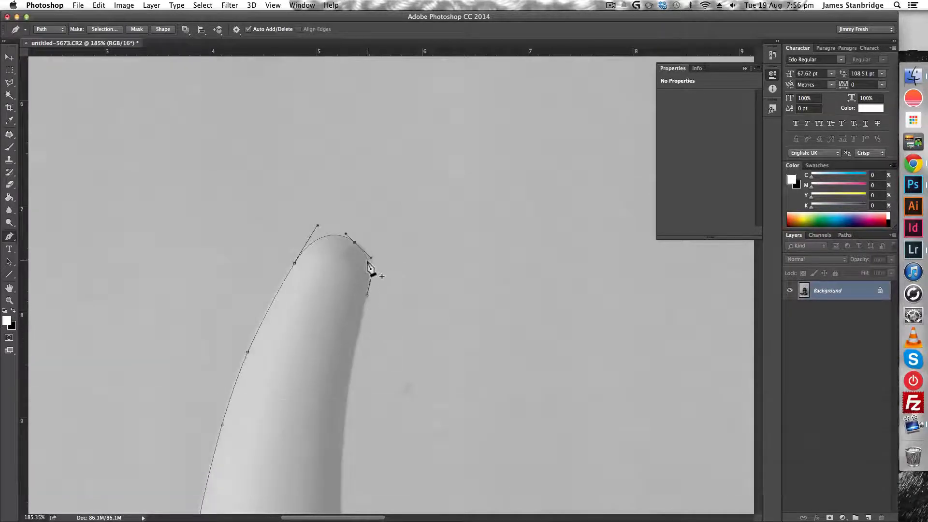
pyautogui.click(367, 261)
pyautogui.press('Right')
pyautogui.press('Right')
pyautogui.press('Up')
pyautogui.press('Up')
pyautogui.press('Left')
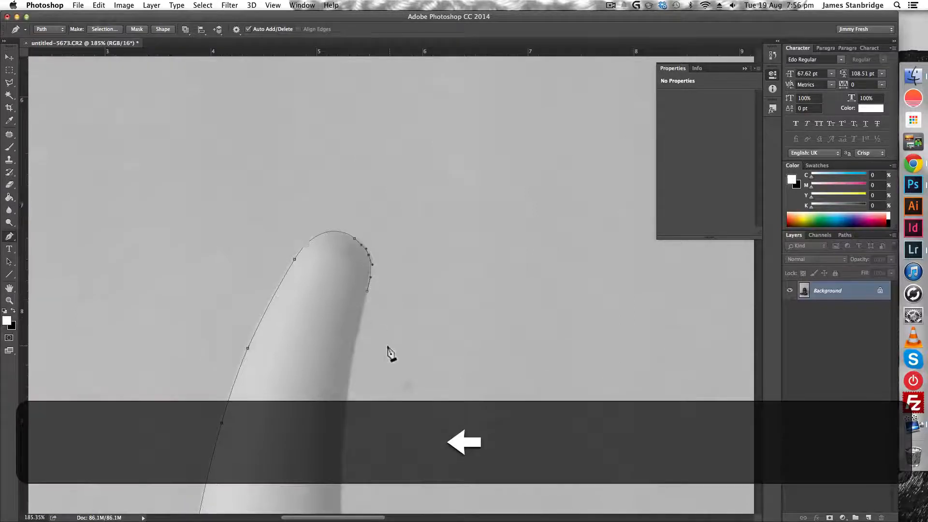
# - Extend the path down the horn's inner edge with a curved anchor and add an intermediate anchor below the tip to fit the contour
pyautogui.scroll(-10, 388, 352)
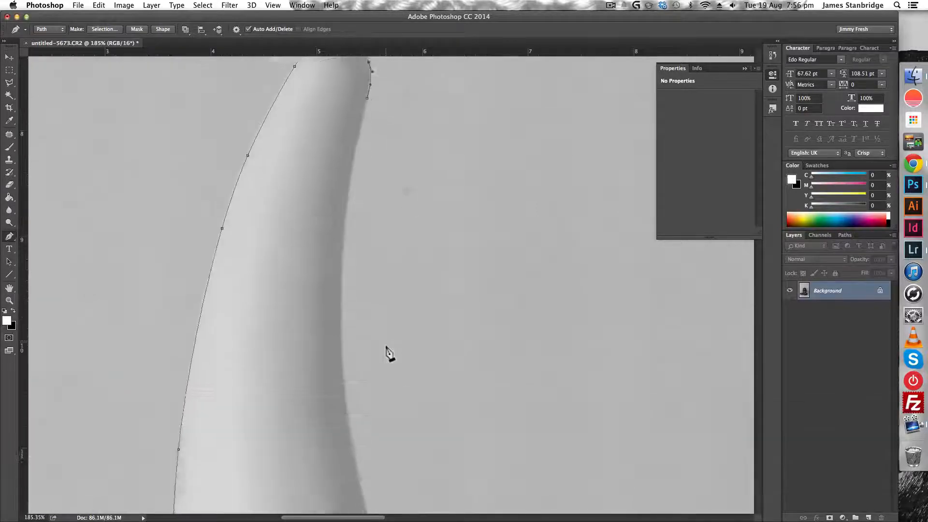
pyautogui.click(371, 420)
pyautogui.scroll(-4, 370, 420)
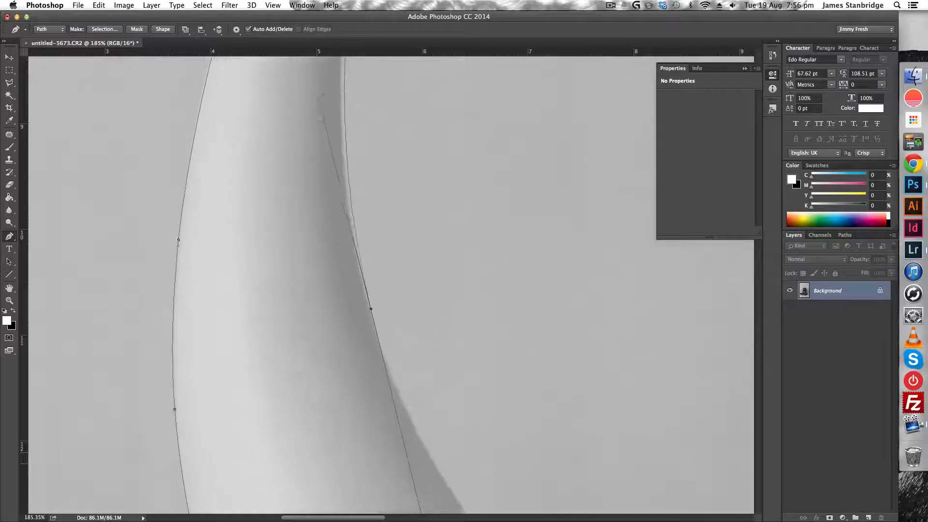
pyautogui.scroll(-2, 438, 432)
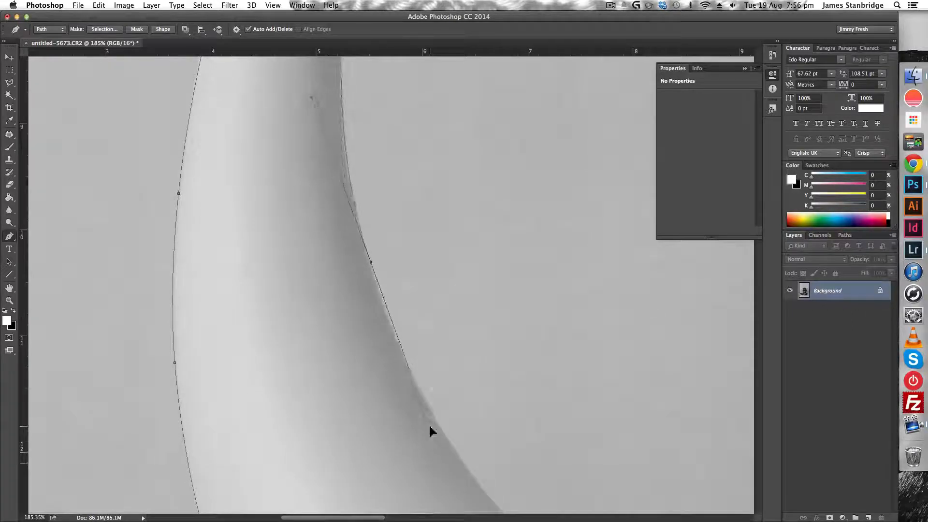
pyautogui.scroll(6, 385, 258)
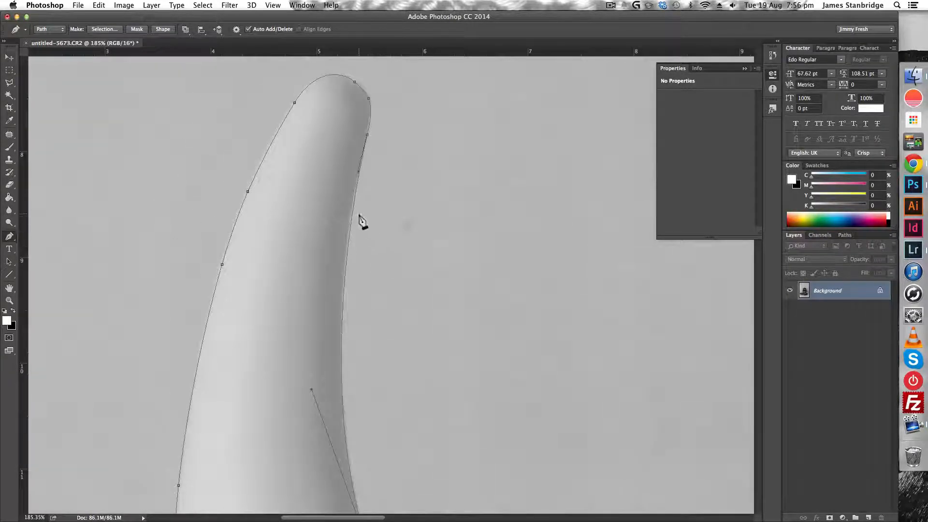
pyautogui.press('BackSpace')
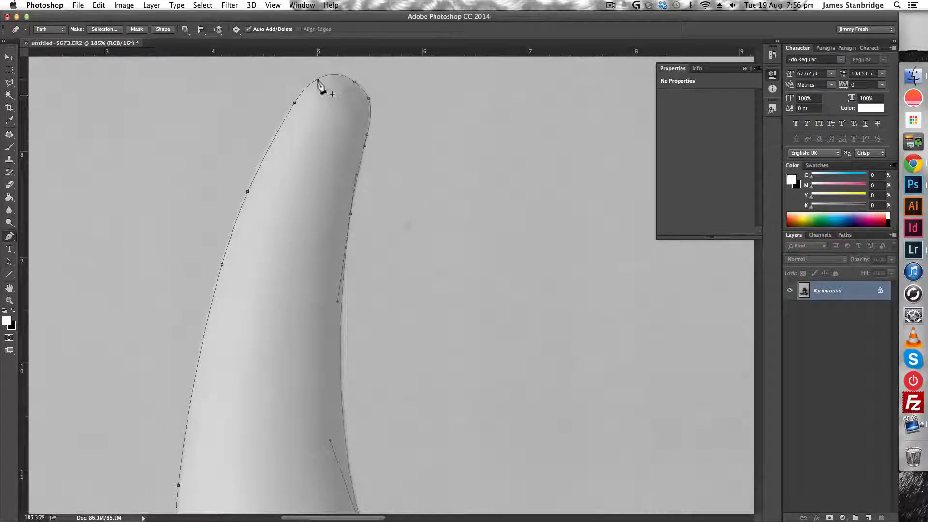
# - Nudge the outer anchor beside the horn's tip left and replace the anchor below it with one fitted to the edge
pyautogui.keyDown('ctrl'); pyautogui.click(295, 102); pyautogui.keyUp('ctrl')
pyautogui.press('Left')
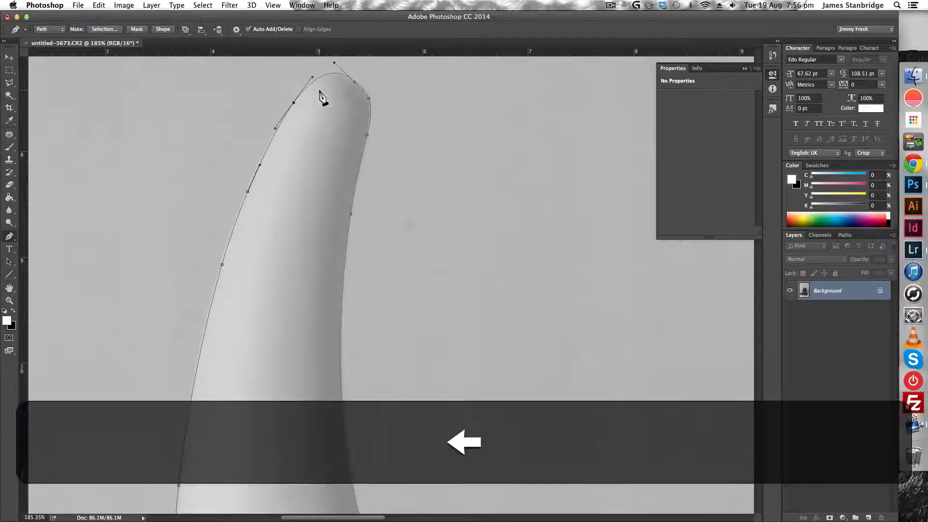
pyautogui.keyDown('ctrl'); pyautogui.click(249, 192); pyautogui.keyUp('ctrl')
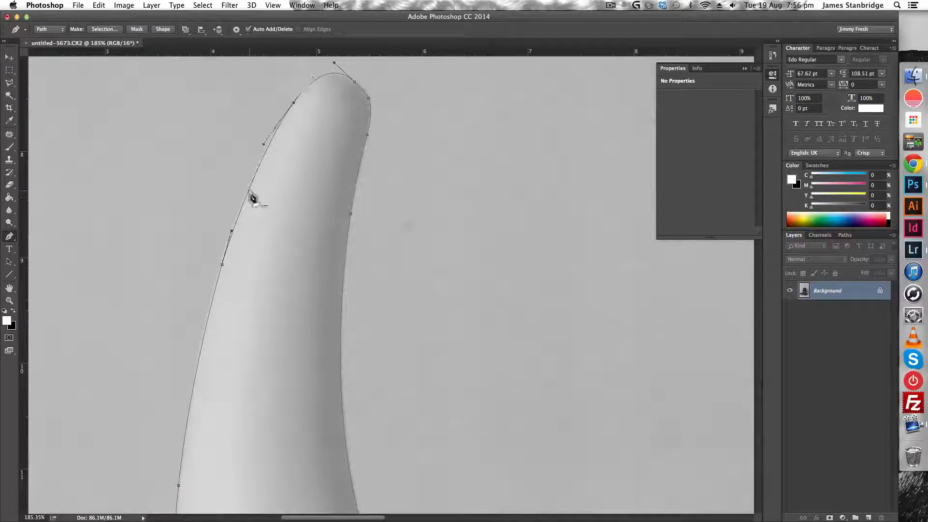
pyautogui.press('Left')
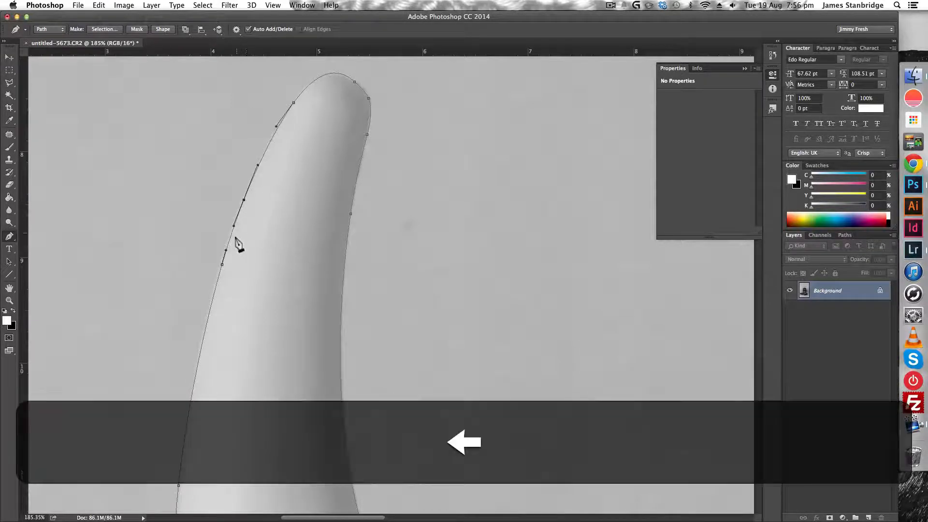
# - Remove the following anchor on the horn's outer edge, add one slightly lower and nudge it left onto the contour
pyautogui.click(222, 265)
pyautogui.click(221, 285)
pyautogui.press('Left')
pyautogui.press('Left')
pyautogui.press('Left')
pyautogui.press('Left')
pyautogui.press('Left')
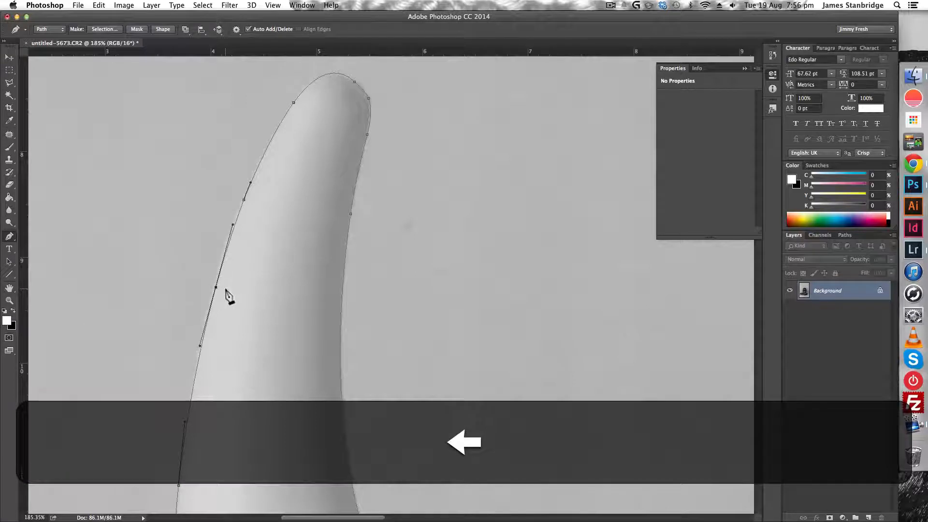
pyautogui.press('Left')
pyautogui.press('Right')
pyautogui.press('Left')
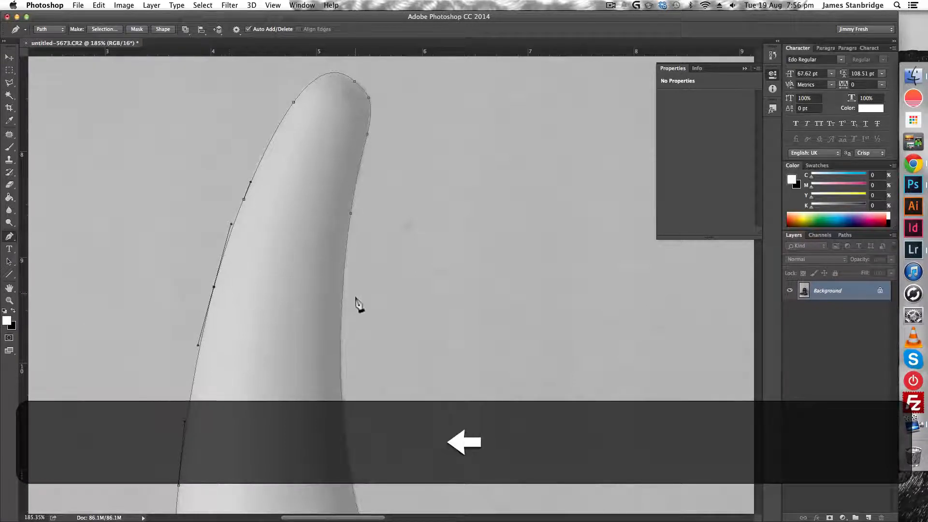
# - Select the path's end anchor on the horn's inner edge and nudge it left onto the contour
pyautogui.scroll(-10, 358, 303)
pyautogui.press('space')
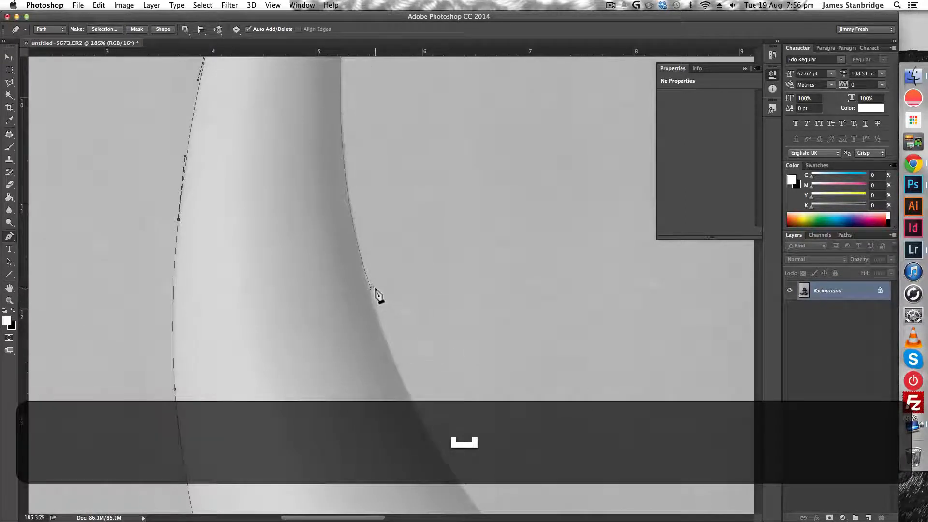
pyautogui.keyDown('ctrl'); pyautogui.click(371, 289); pyautogui.keyUp('ctrl')
pyautogui.press('Left')
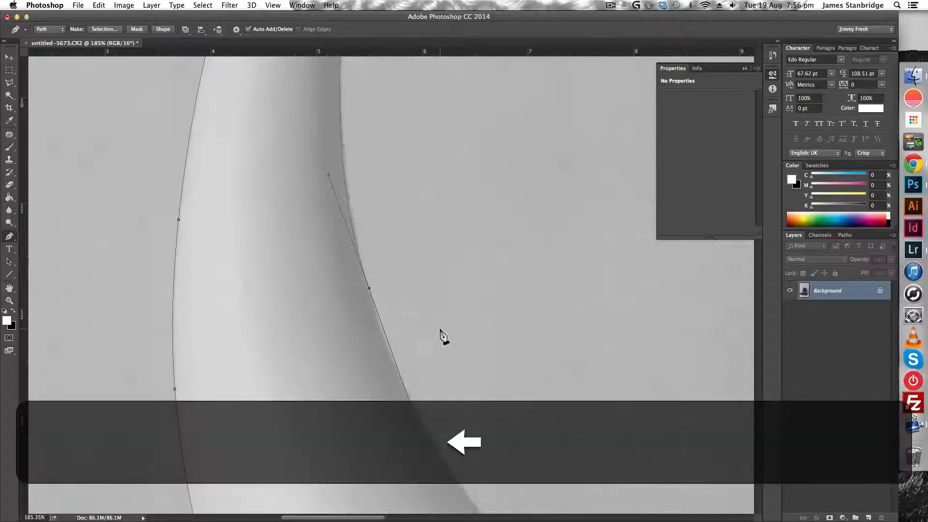
# - Add two anchor points above the end anchor on the horn's inner edge and fine-tune their horizontal positions
pyautogui.click(341, 129)
pyautogui.press('Right')
pyautogui.press('Left')
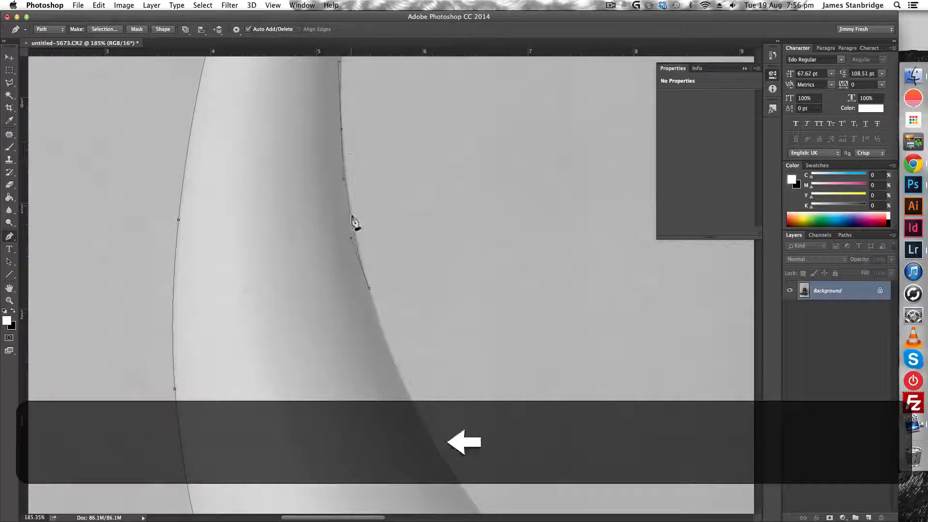
pyautogui.click(350, 208)
pyautogui.press('Right')
pyautogui.press('Left')
# - Extend the path along the horn's lower inner curve with a curved anchor where the horn meets the helmet
pyautogui.scroll(-5, 368, 235)
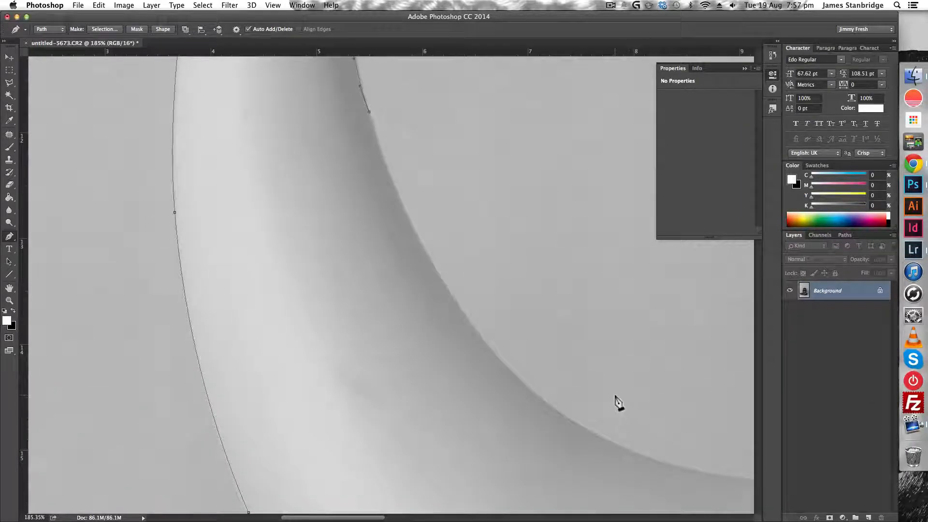
pyautogui.scroll(-3, 618, 403)
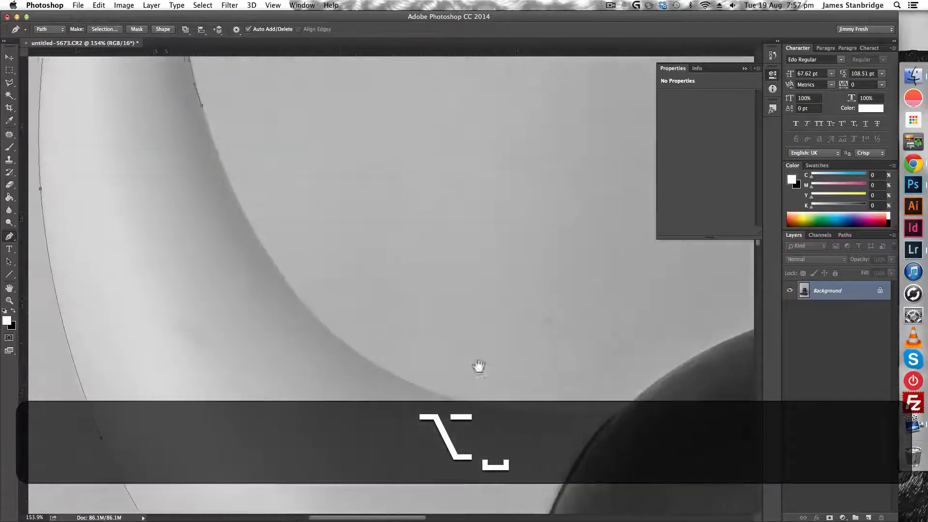
pyautogui.moveTo(615, 411); pyautogui.dragTo(719, 382)
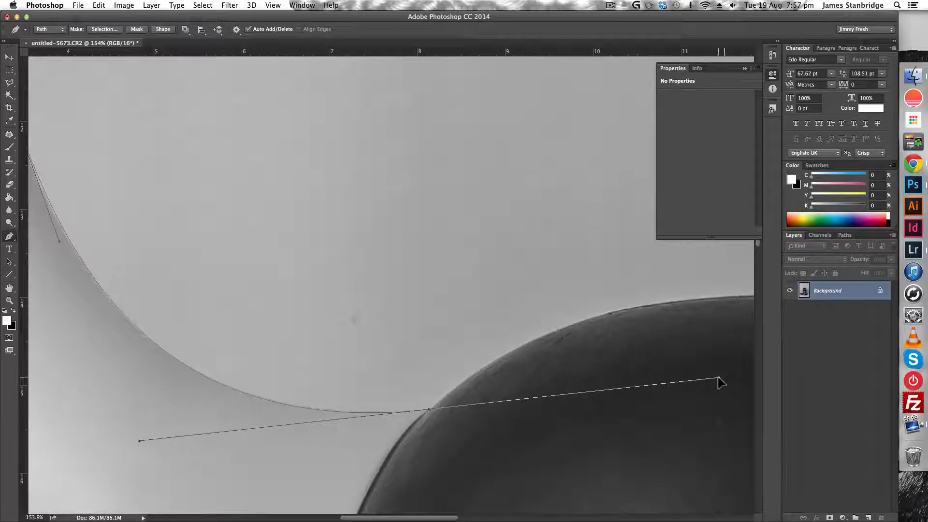
# - Add anchor points on the inner curve's steep upper part and near the helmet, nudging them left and up respectively
pyautogui.press('space')
pyautogui.moveTo(247, 263); pyautogui.dragTo(416, 340)
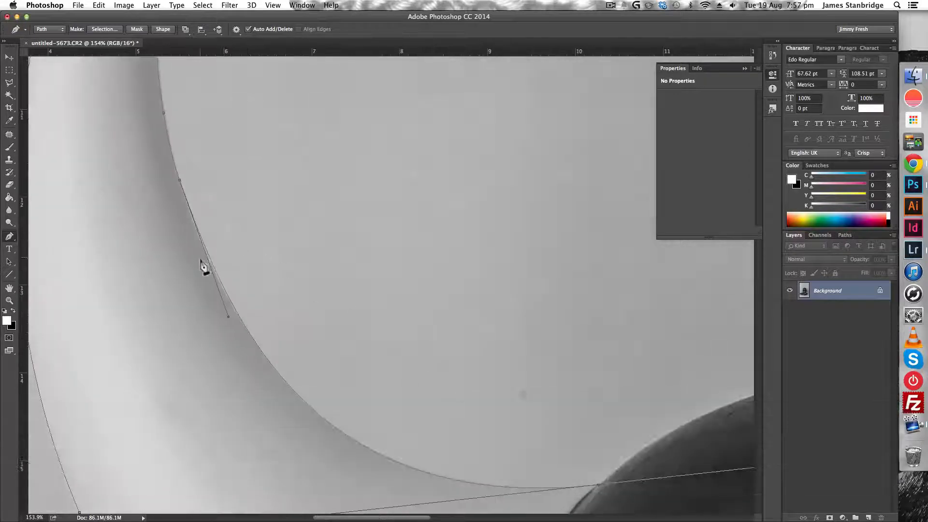
pyautogui.click(212, 261)
pyautogui.press('Left')
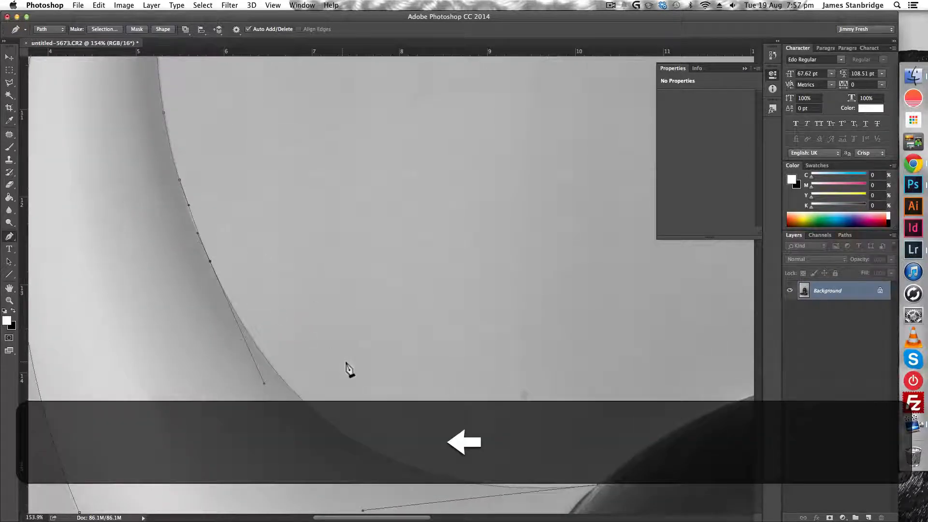
pyautogui.scroll(-5, 514, 429)
pyautogui.click(494, 391)
pyautogui.press('Up')
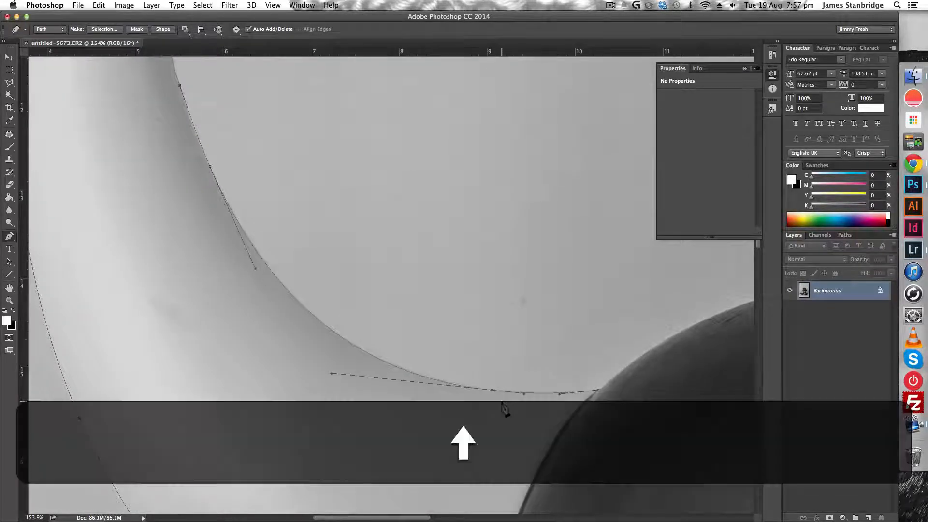
# - Remove the outgoing handle where the horn's inner curve meets the helmet, then close the path along the helmet edge at the horn's base
pyautogui.scroll(-9, 628, 309)
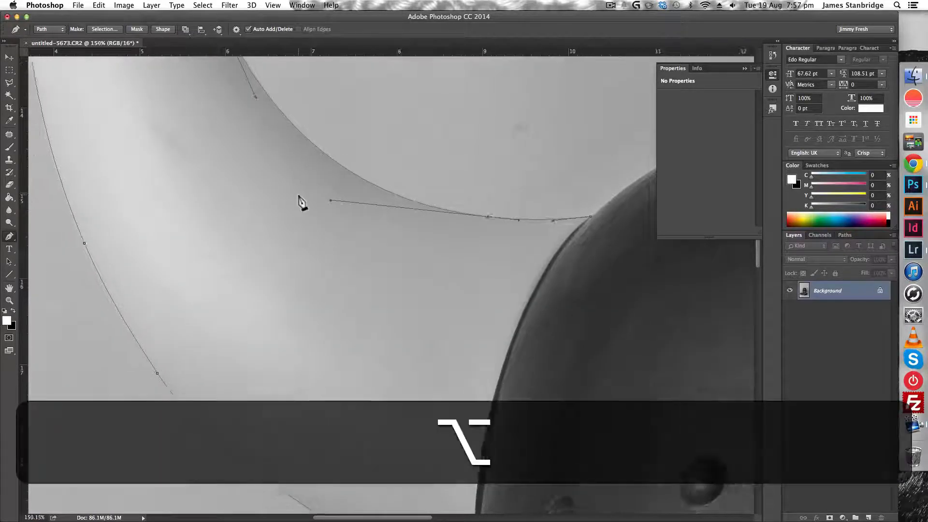
pyautogui.scroll(-8, 303, 201)
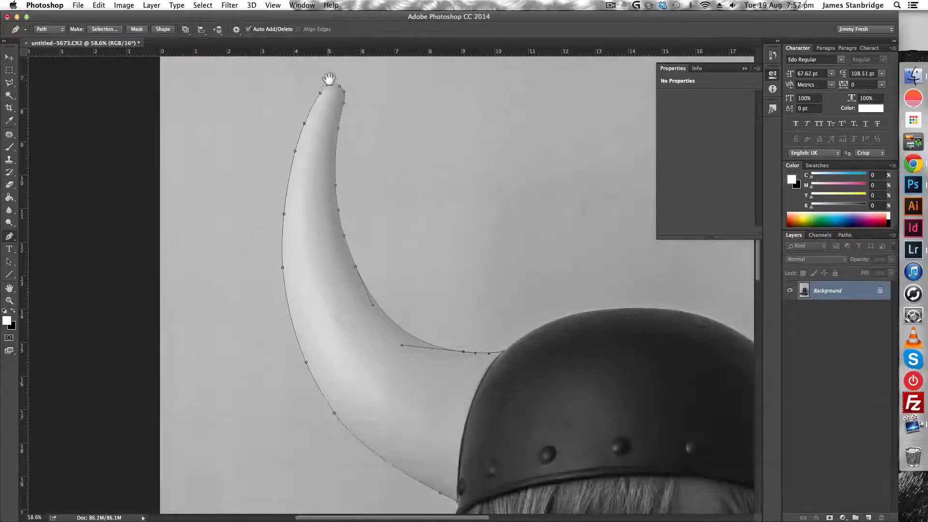
pyautogui.scroll(10, 527, 363)
pyautogui.moveTo(518, 368); pyautogui.dragTo(553, 249)
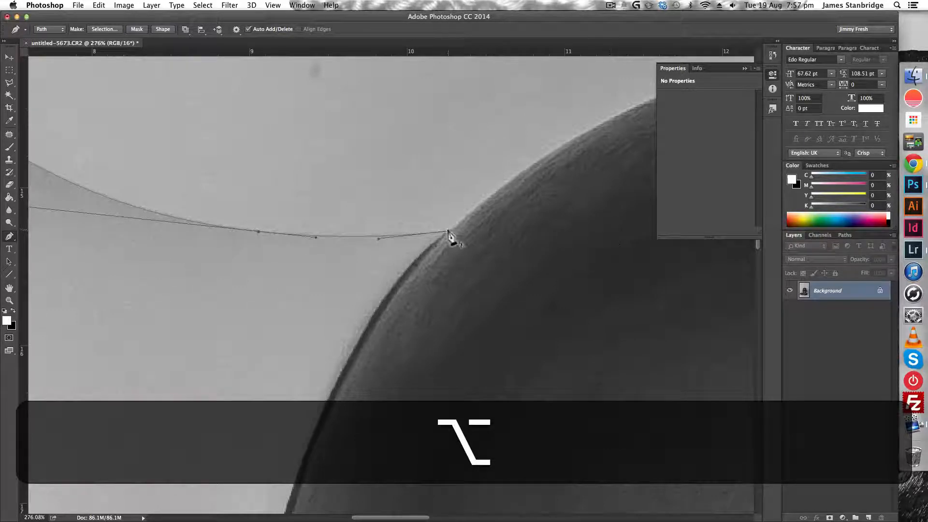
pyautogui.keyDown('alt'); pyautogui.click(449, 230); pyautogui.keyUp('alt')
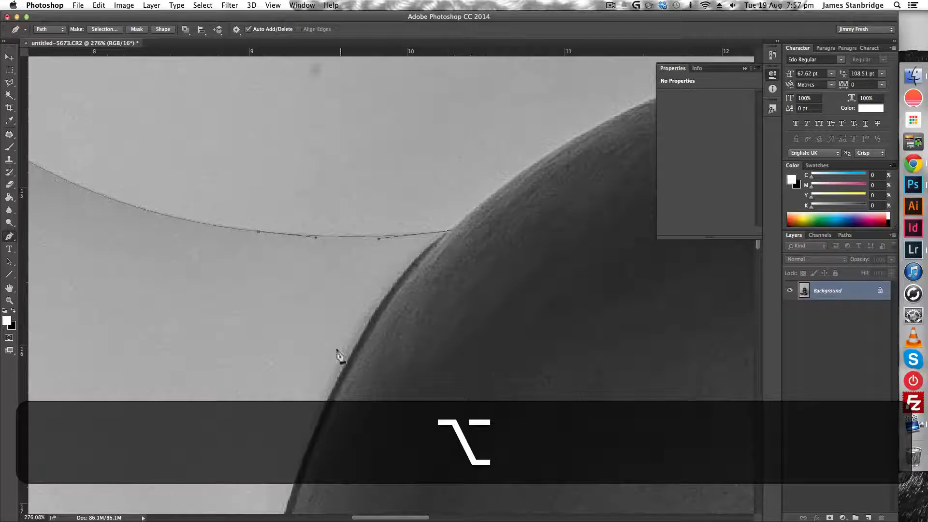
pyautogui.scroll(-10, 308, 405)
pyautogui.scroll(-2, 308, 404)
pyautogui.scroll(-3, 312, 411)
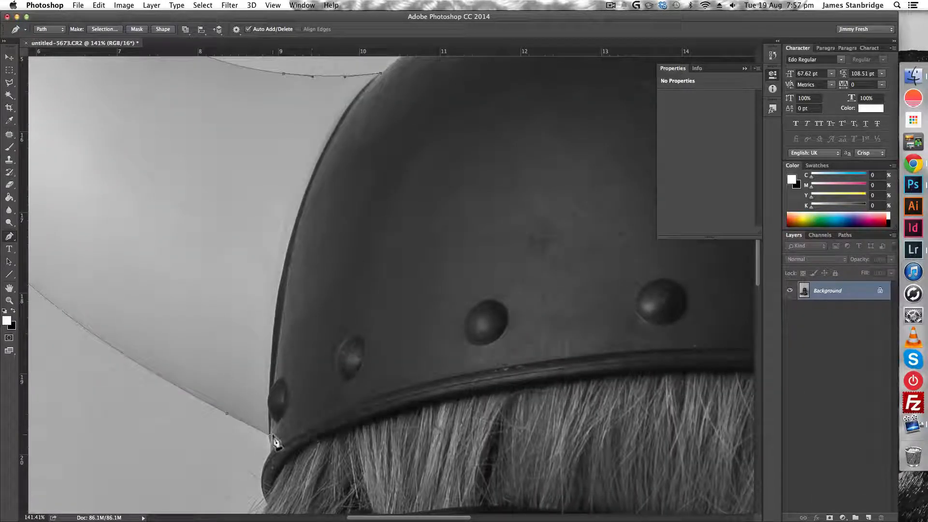
pyautogui.scroll(-3, 290, 459)
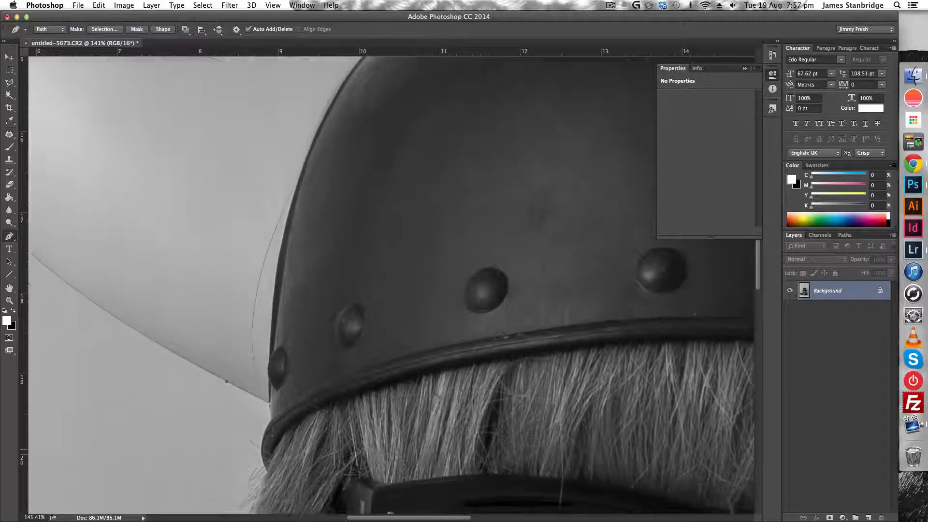
pyautogui.scroll(-7, 277, 500)
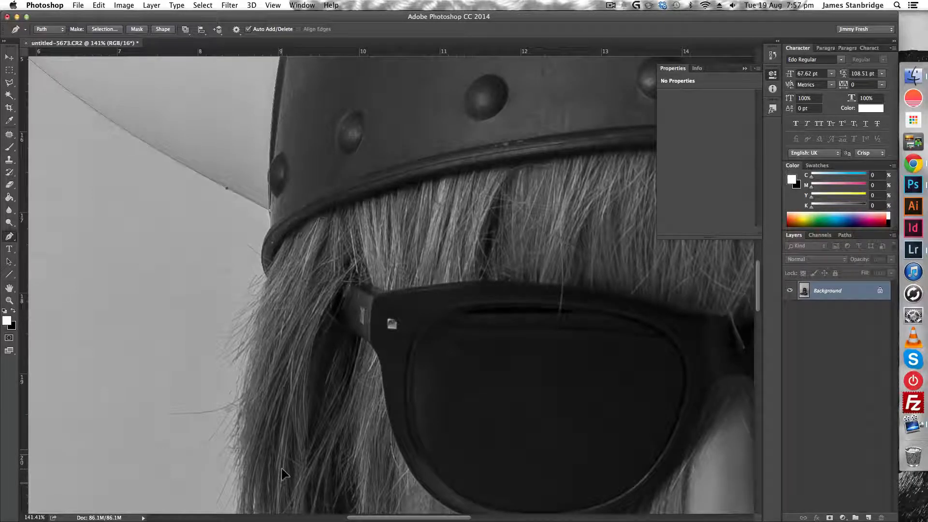
# - Add anchor points on the closing segment along the helmet's side and nudge them until the path follows the helmet edge
pyautogui.press('space')
pyautogui.moveTo(464, 146); pyautogui.dragTo(422, 360)
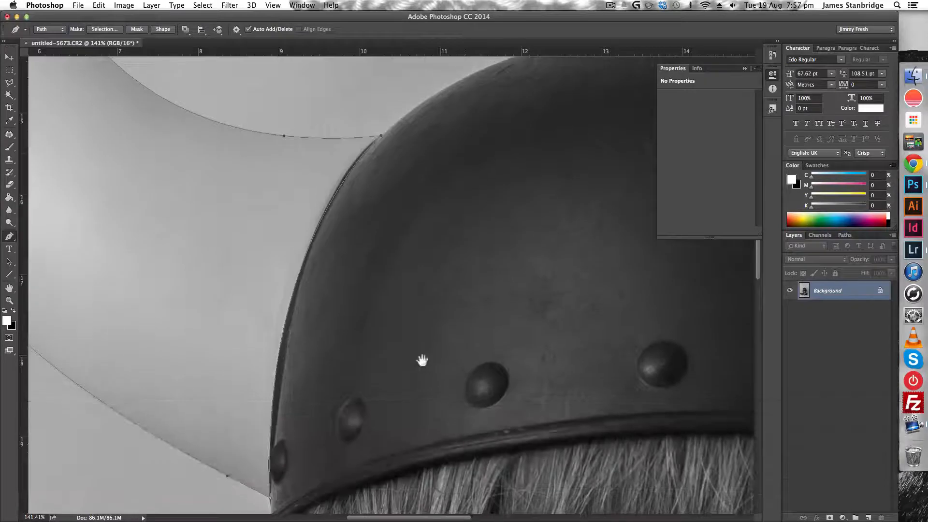
pyautogui.click(357, 161)
pyautogui.press('Left')
pyautogui.press('Left')
pyautogui.press('Left')
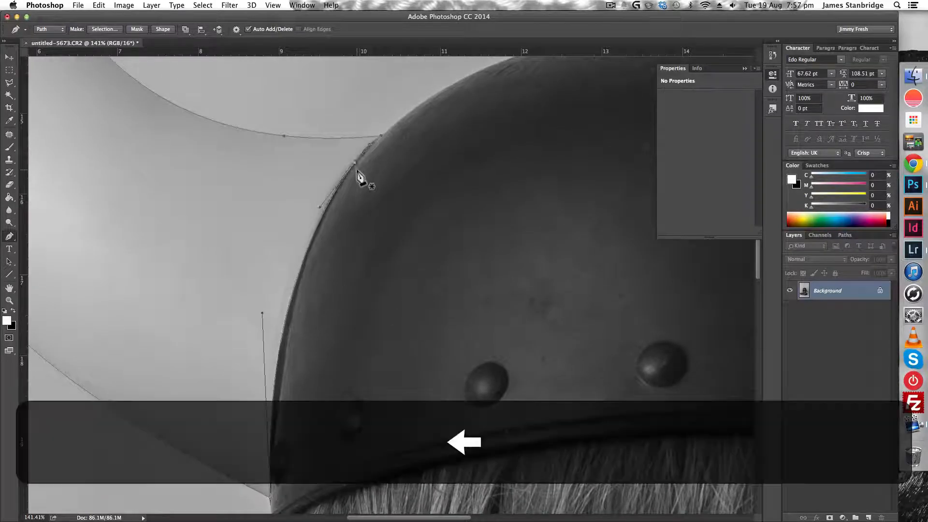
pyautogui.press('Down')
pyautogui.press('Left')
pyautogui.press('Right')
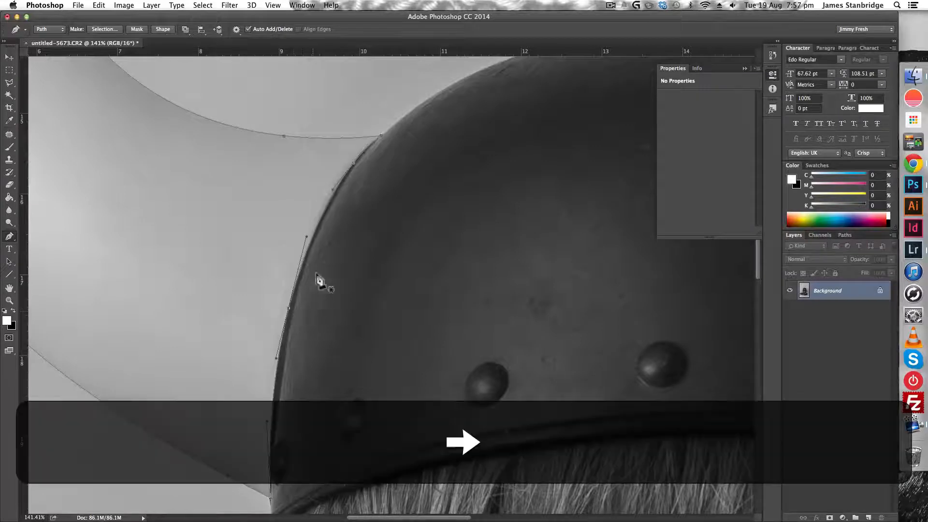
# - Add anchor points beside the helmet's outermost rivet at the horn's base and fine-tune their positions against the helmet edge
pyautogui.scroll(-5, 304, 389)
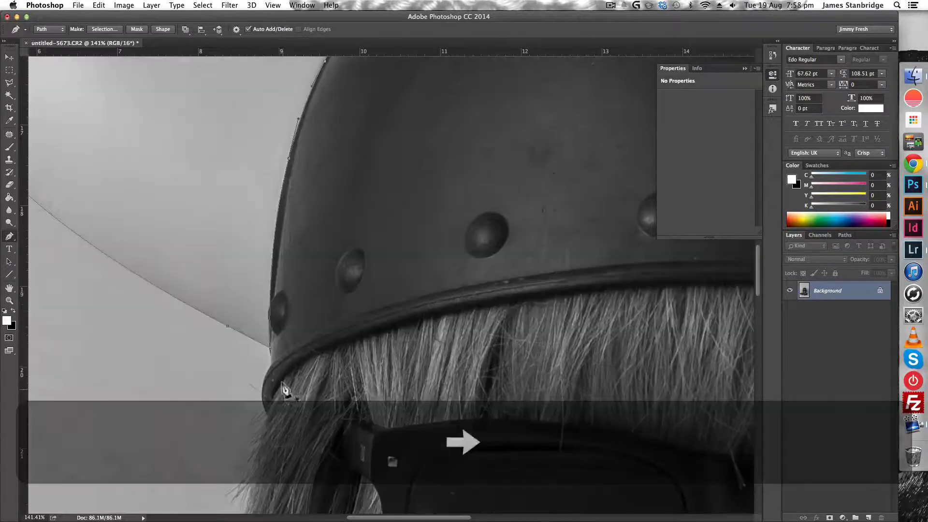
pyautogui.click(270, 305)
pyautogui.press('Left')
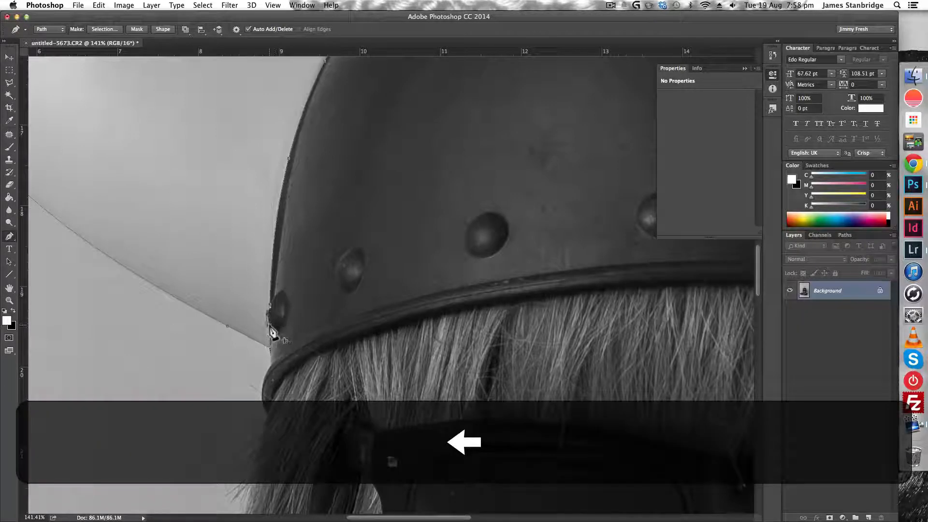
pyautogui.press('Right')
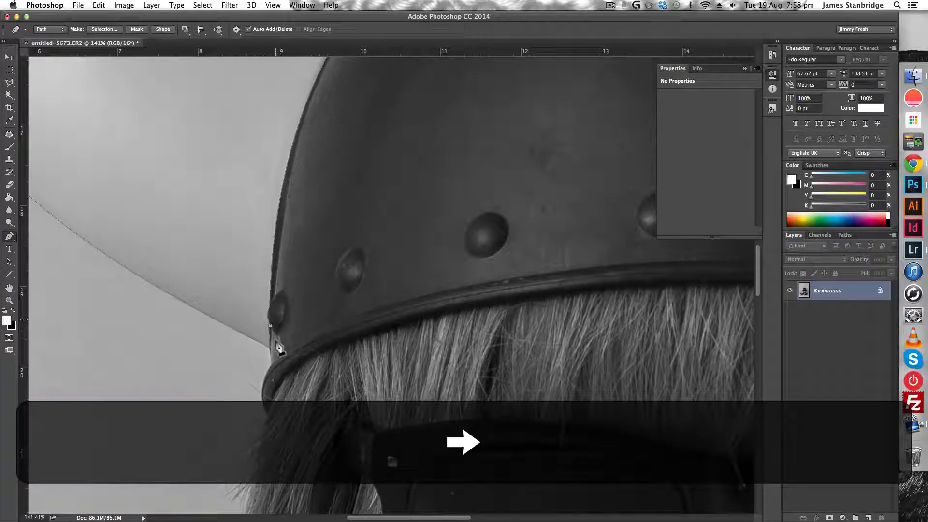
pyautogui.press('alt+super+z')
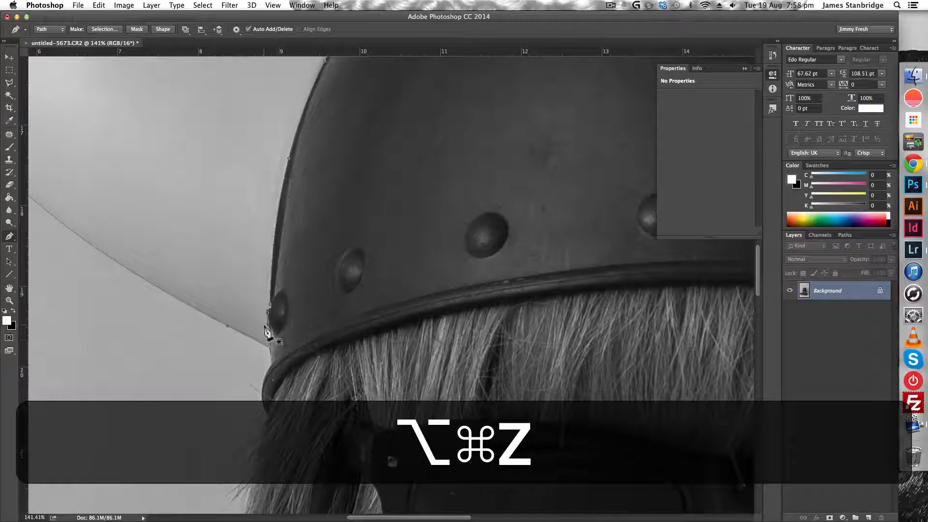
pyautogui.press('Right')
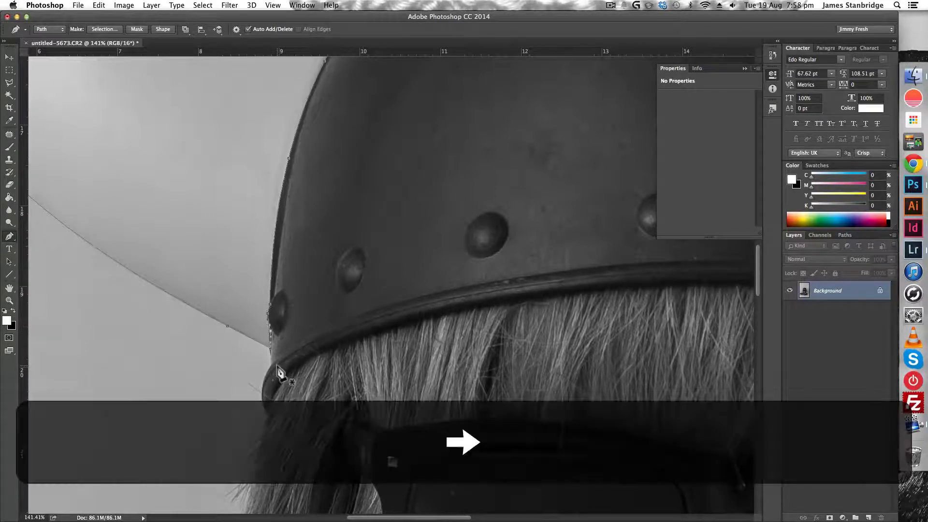
pyautogui.press('Up')
pyautogui.press('Left')
pyautogui.press('Up')
pyautogui.press('Right')
pyautogui.press('Left')
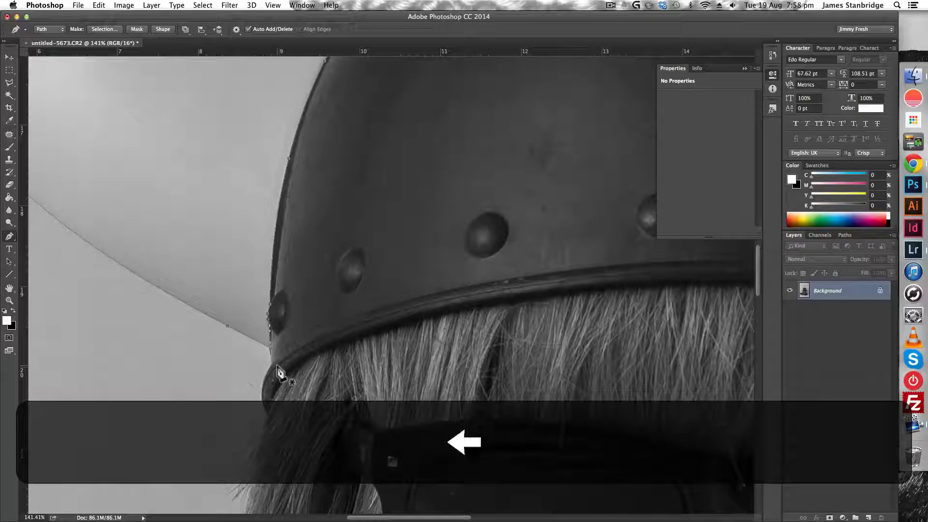
pyautogui.press('Right')
# - Save the work path under the name Horns
pyautogui.keyDown('alt'); pyautogui.scroll(-6, 368, 232); pyautogui.keyUp('alt')
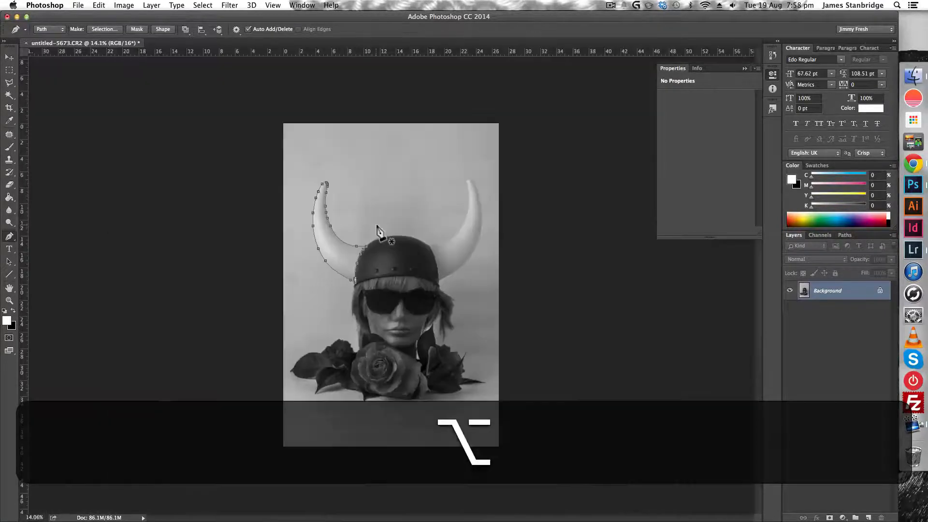
pyautogui.keyDown('alt'); pyautogui.scroll(3, 476, 250); pyautogui.keyUp('alt')
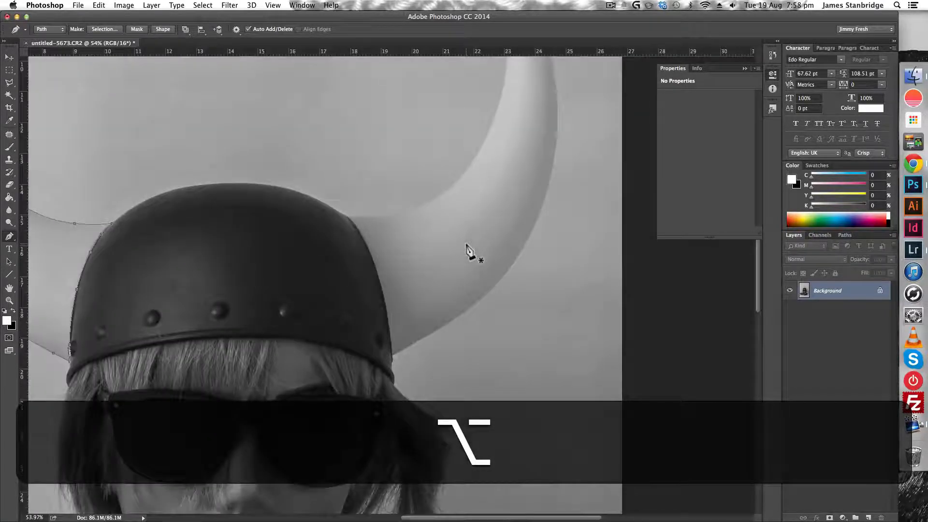
pyautogui.click(846, 235)
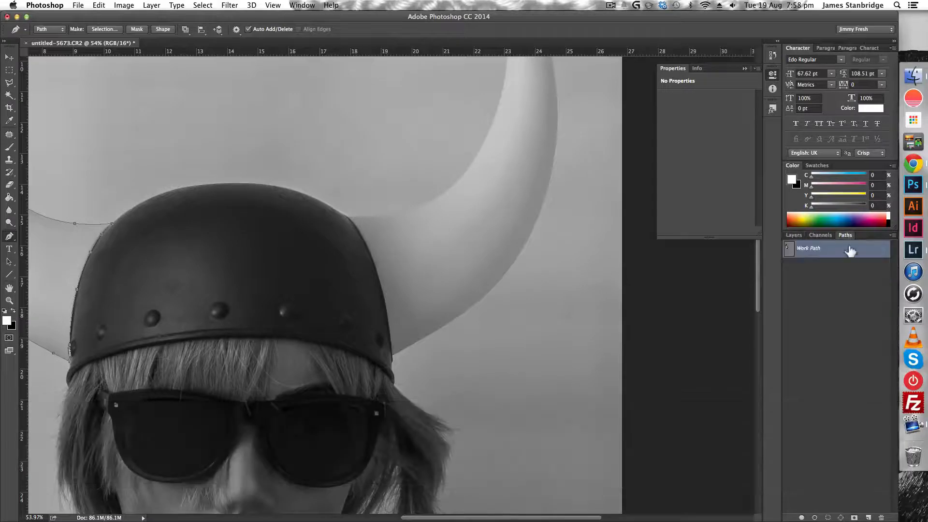
pyautogui.doubleClick(814, 249)
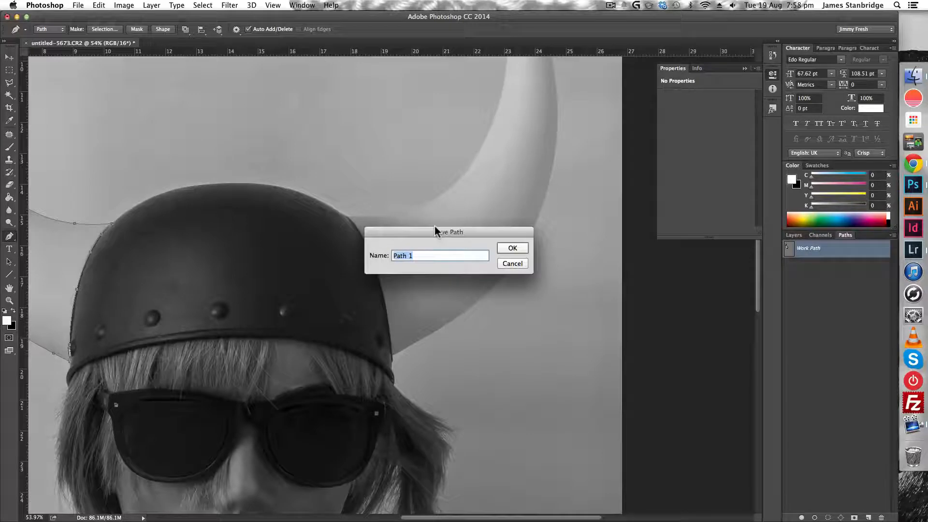
pyautogui.write('Horns')
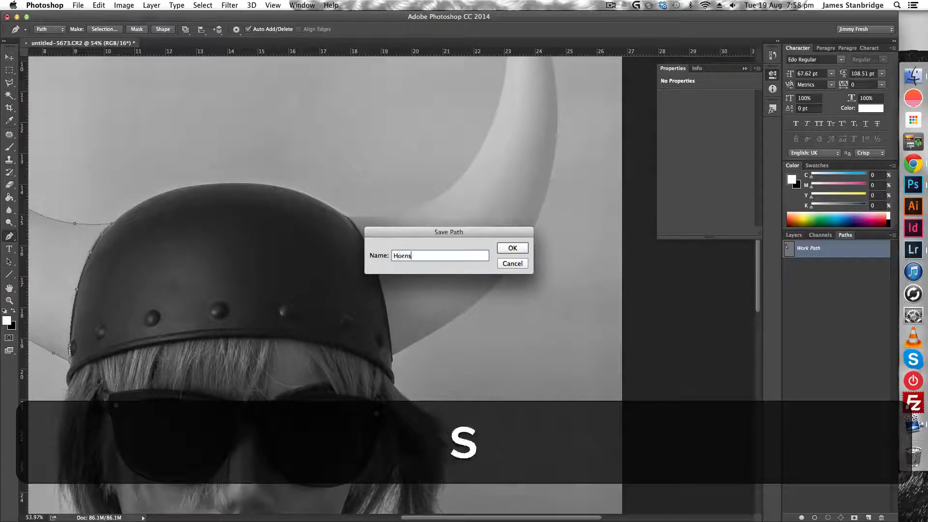
pyautogui.press('Return')
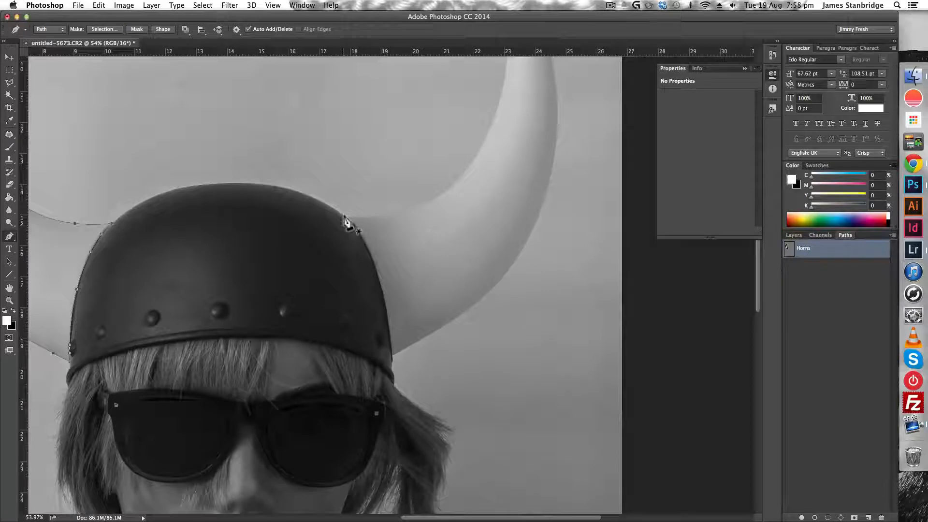
# - Start a subpath at the second horn's lower base, curve it up the helmet edge to the upper junction, and remove that anchor's outgoing handle
pyautogui.scroll(5, 346, 221)
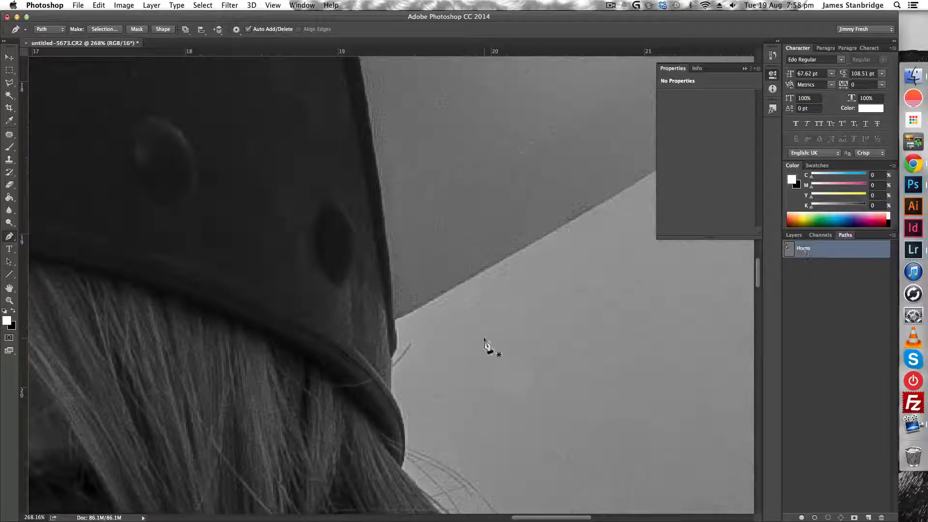
pyautogui.click(395, 320)
pyautogui.moveTo(363, 104); pyautogui.dragTo(330, 357)
pyautogui.scroll(-2, 213, 167)
pyautogui.scroll(-2, 214, 167)
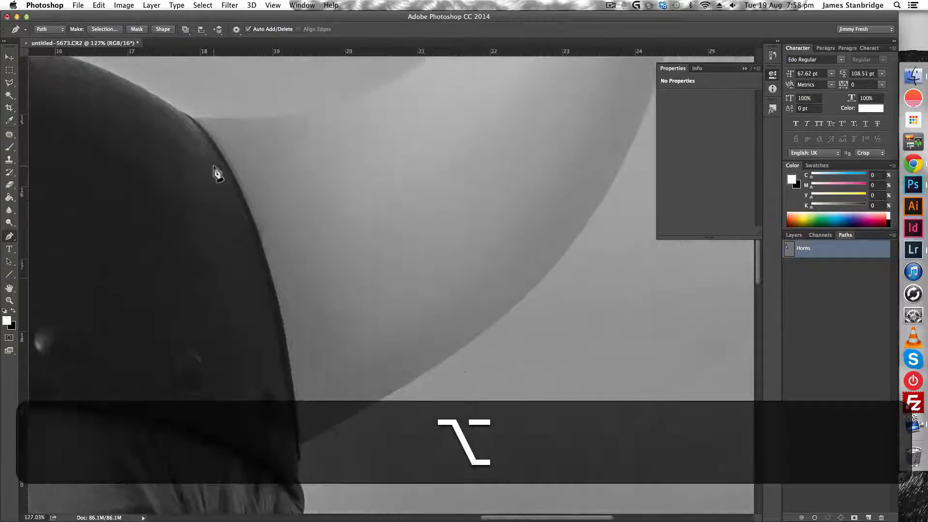
pyautogui.moveTo(194, 120); pyautogui.dragTo(104, 218)
pyautogui.press('space')
pyautogui.moveTo(252, 299); pyautogui.dragTo(425, 341)
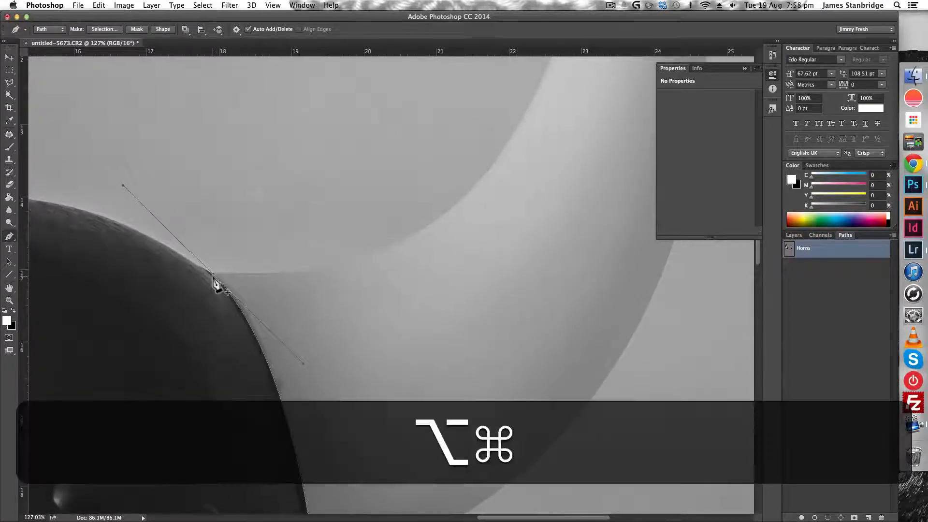
pyautogui.keyDown('alt'); pyautogui.click(213, 276); pyautogui.keyUp('alt')
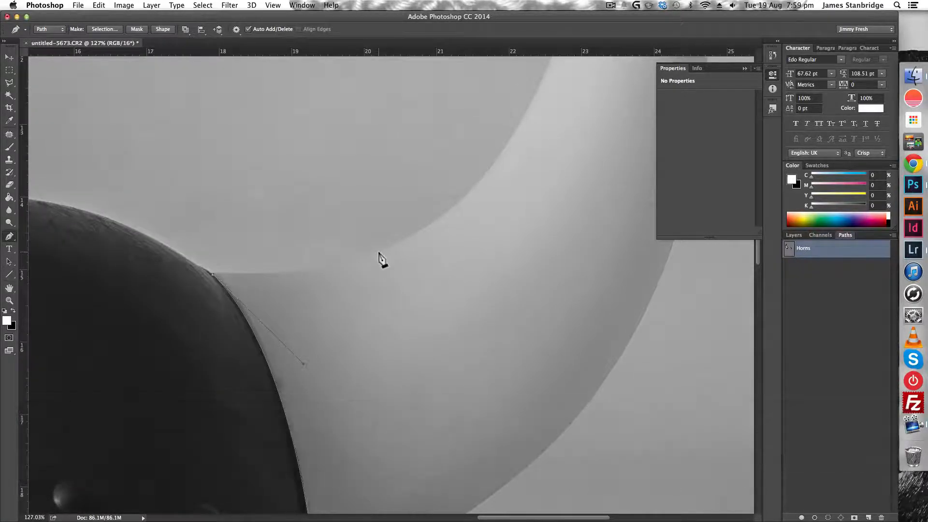
# - Extend the subpath along the second horn's inner edge with two curved anchors, ending just below the tip
pyautogui.moveTo(379, 253); pyautogui.dragTo(429, 228)
pyautogui.moveTo(540, 170); pyautogui.dragTo(320, 454)
pyautogui.moveTo(389, 142); pyautogui.dragTo(373, 327)
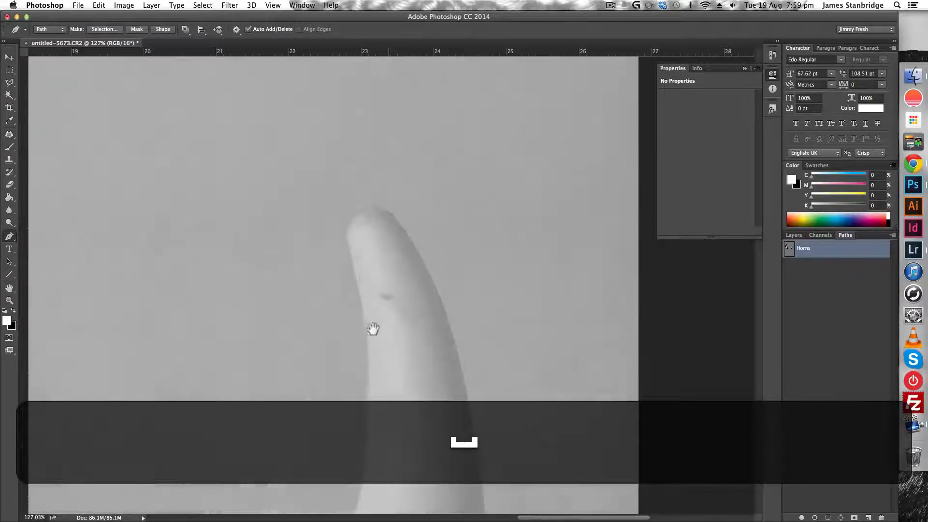
pyautogui.moveTo(323, 92); pyautogui.dragTo(327, 67)
pyautogui.moveTo(488, 397); pyautogui.dragTo(502, 367)
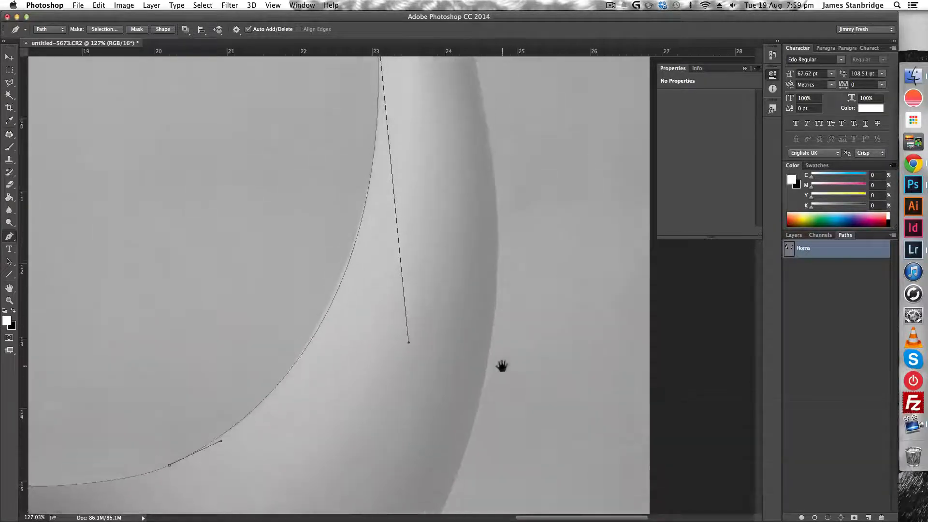
# - Add an anchor point midway along the second horn's inner curve and nudge it up and left onto the contour
pyautogui.click(330, 310)
pyautogui.press('Up')
pyautogui.press('Up')
pyautogui.press('Up')
pyautogui.press('Up')
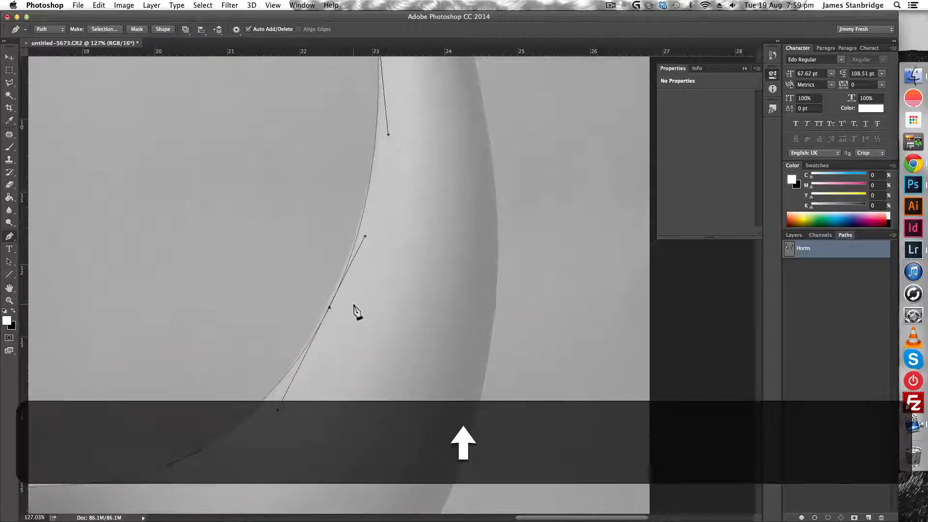
pyautogui.press('Left')
pyautogui.press('Left')
pyautogui.press('Left')
pyautogui.press('Left')
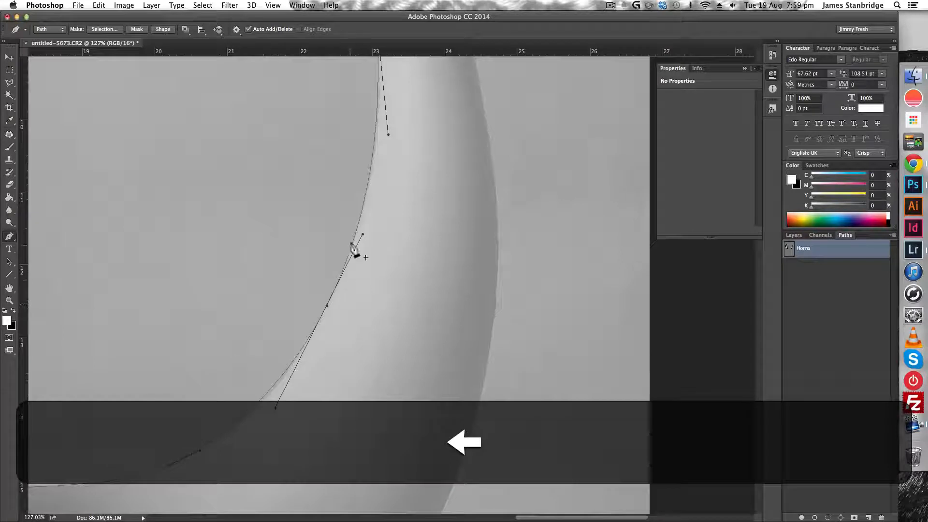
# - Add anchor points on the upper and lower parts of the second horn's inner curve, nudging them right and down respectively
pyautogui.click(368, 203)
pyautogui.press('Right')
pyautogui.press('Right')
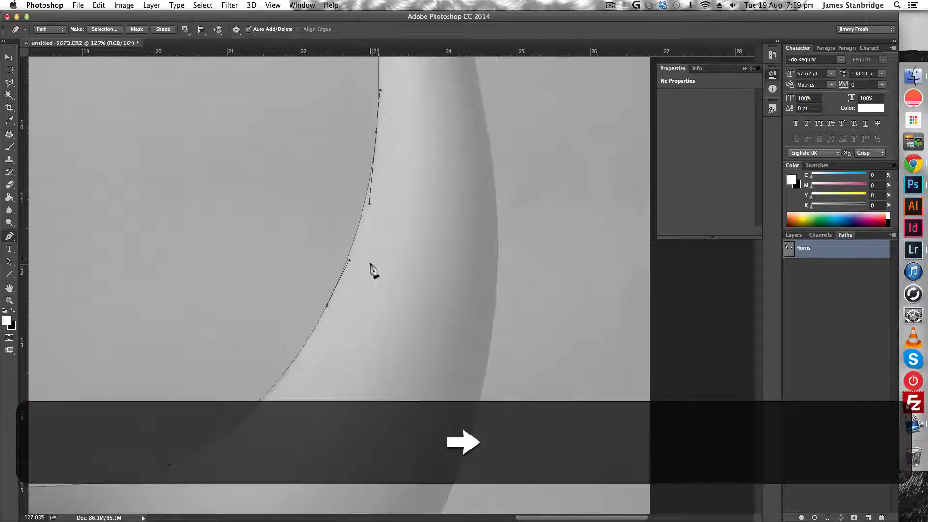
pyautogui.click(246, 413)
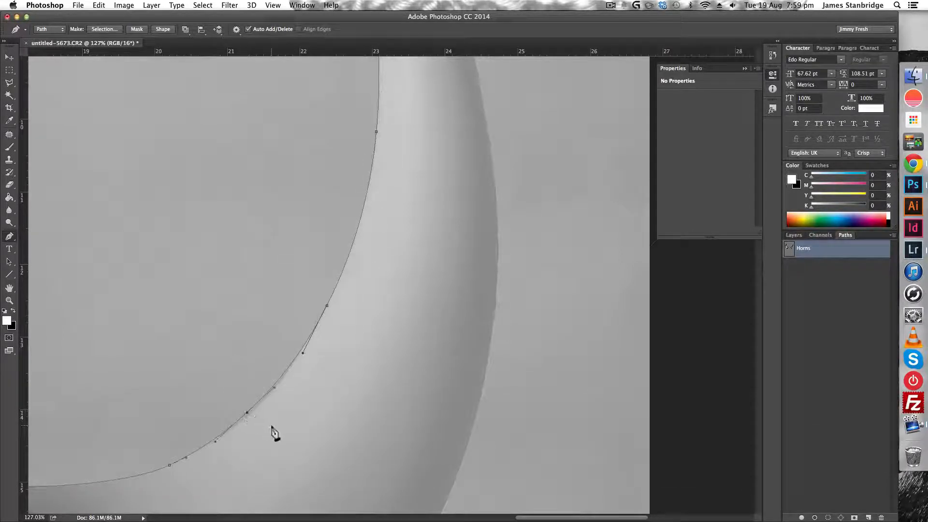
pyautogui.press('Down')
pyautogui.press('Down')
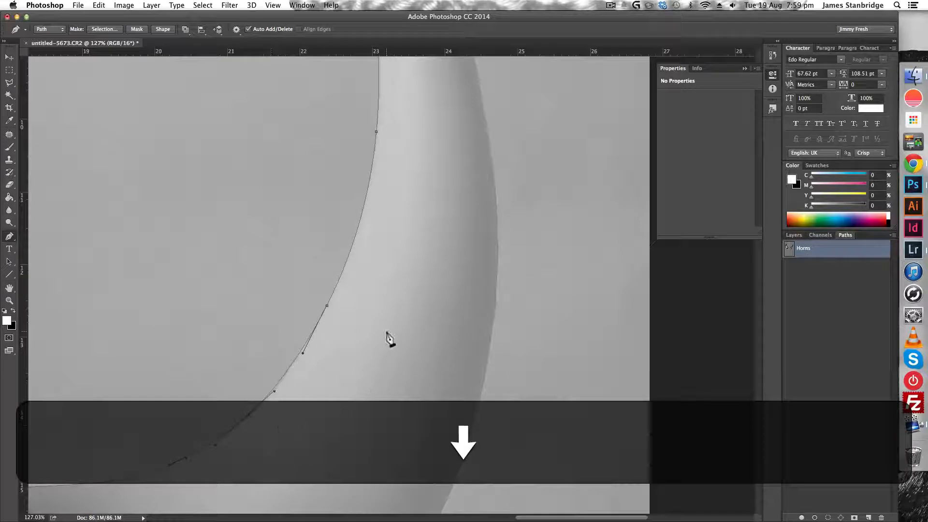
# - Extend the second horn's subpath around its tip with a curved anchor on the outer side and an added anchor at the top
pyautogui.scroll(6, 390, 338)
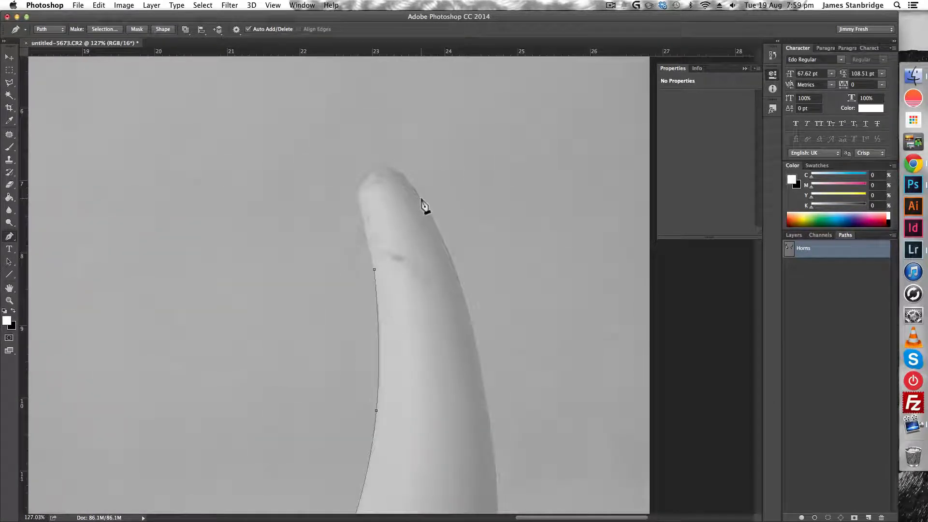
pyautogui.moveTo(421, 199); pyautogui.dragTo(445, 228)
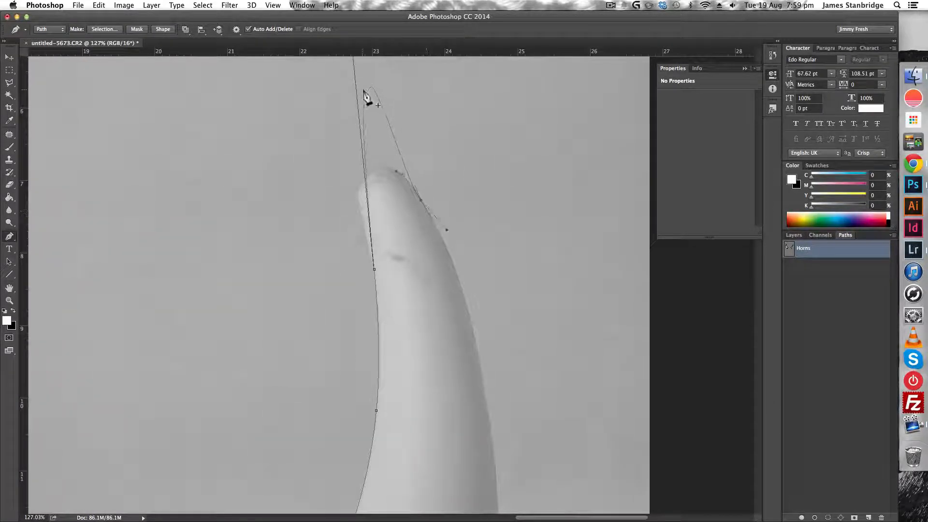
pyautogui.moveTo(370, 86); pyautogui.dragTo(375, 166)
pyautogui.press('alt')
pyautogui.press('alt+super+z')
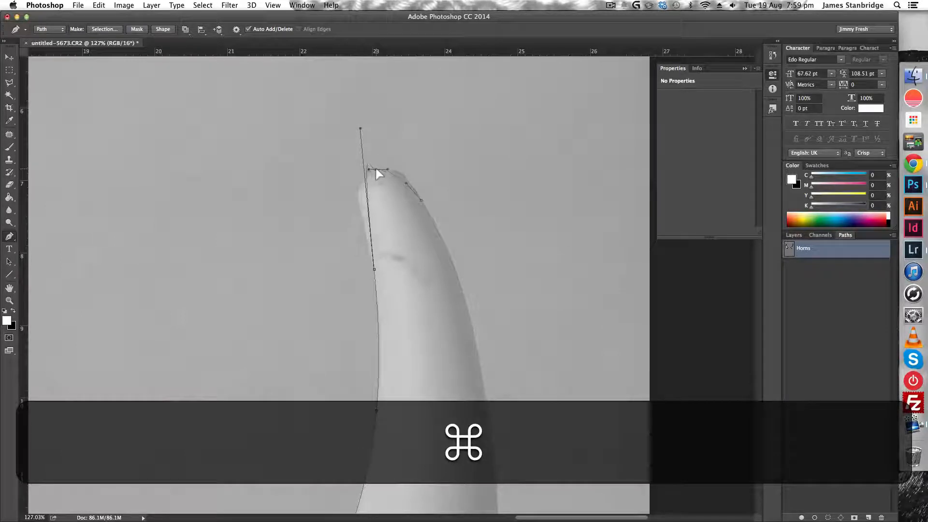
# - Adjust the direction handles around the second horn's tip until the curve follows its rounded contour
pyautogui.moveTo(361, 128); pyautogui.dragTo(353, 149)
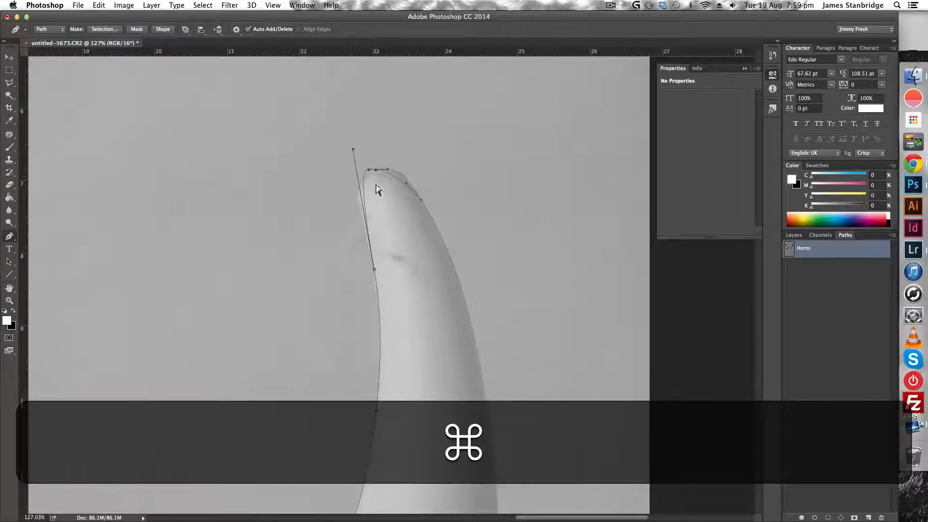
pyautogui.moveTo(398, 175); pyautogui.dragTo(398, 164)
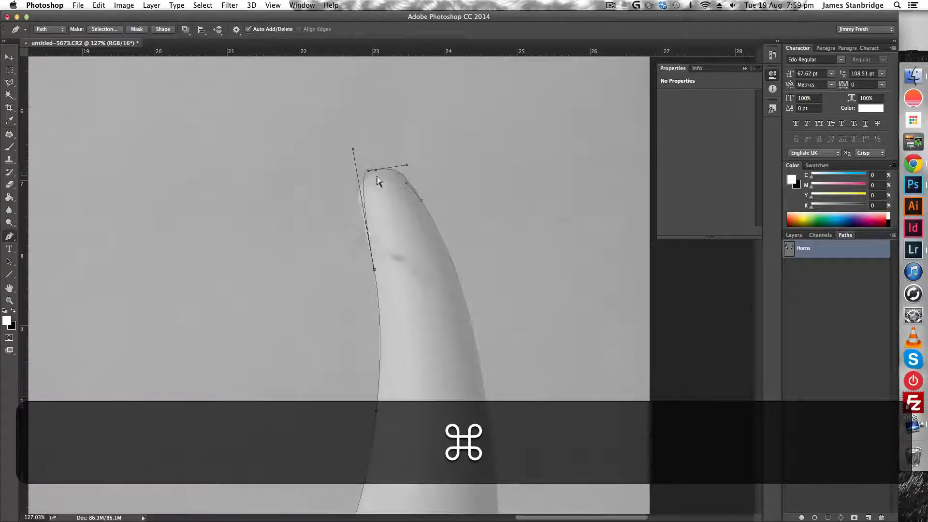
pyautogui.moveTo(353, 148); pyautogui.dragTo(367, 217)
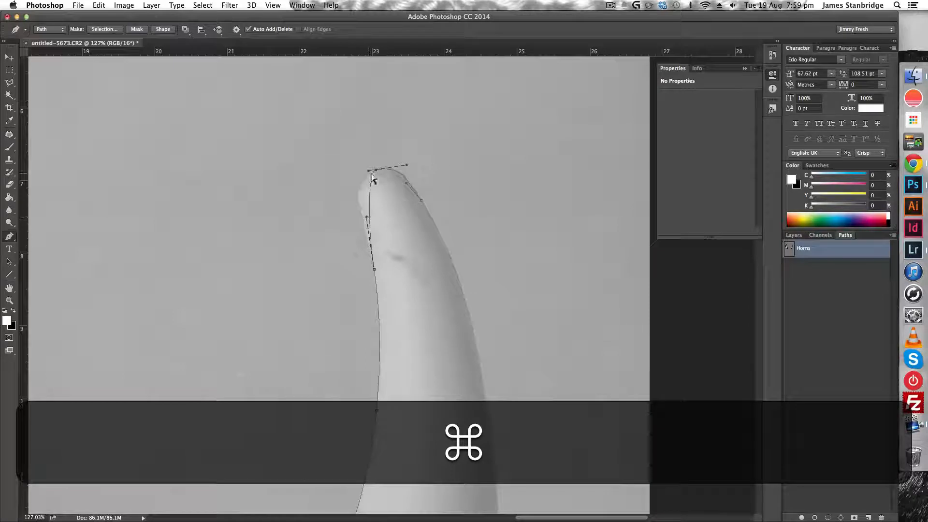
pyautogui.moveTo(369, 172); pyautogui.dragTo(341, 186)
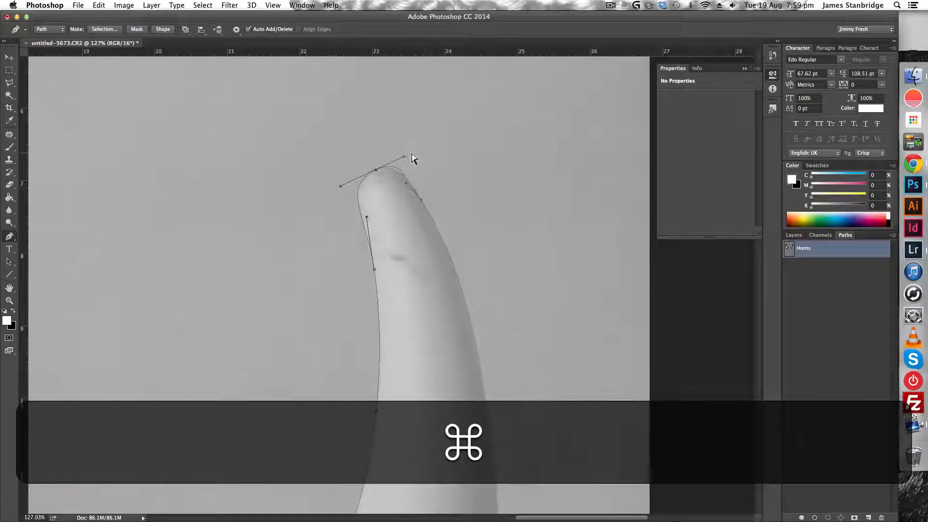
pyautogui.moveTo(403, 156); pyautogui.dragTo(398, 159)
# - Add an anchor point on the outer curve just past the second horn's tip and nudge it right and down onto the edge
pyautogui.click(406, 179)
pyautogui.press('Right')
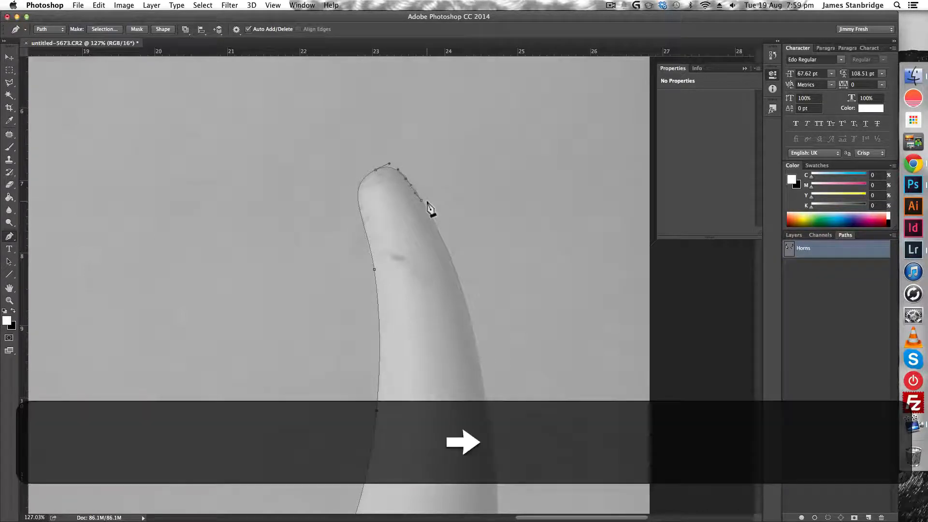
pyautogui.press('Down')
pyautogui.press('Right')
# - Close the second horn's subpath along its outer edge with a curved anchor, then add an anchor on the lower edge near the base
pyautogui.scroll(-5, 476, 310)
pyautogui.scroll(-5, 479, 320)
pyautogui.moveTo(501, 353); pyautogui.dragTo(425, 449)
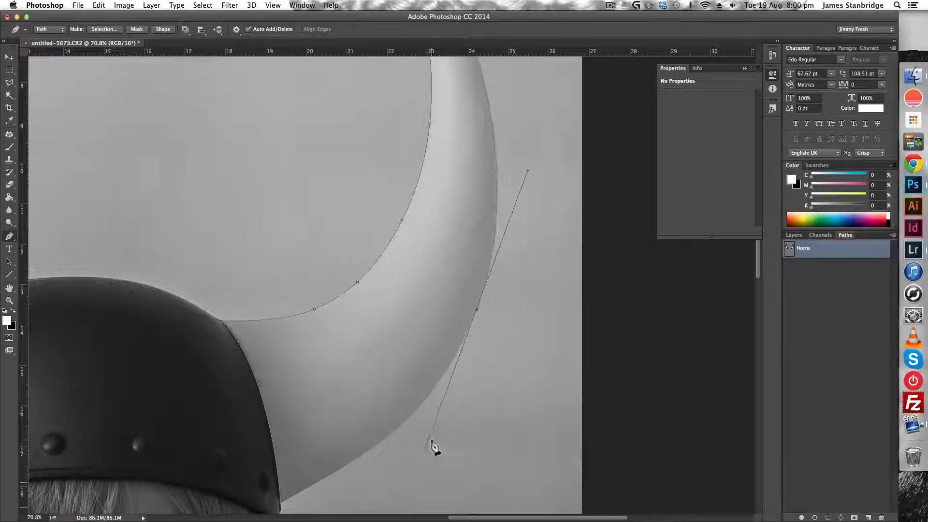
pyautogui.scroll(2, 435, 435)
pyautogui.scroll(1, 439, 434)
pyautogui.scroll(-4, 402, 435)
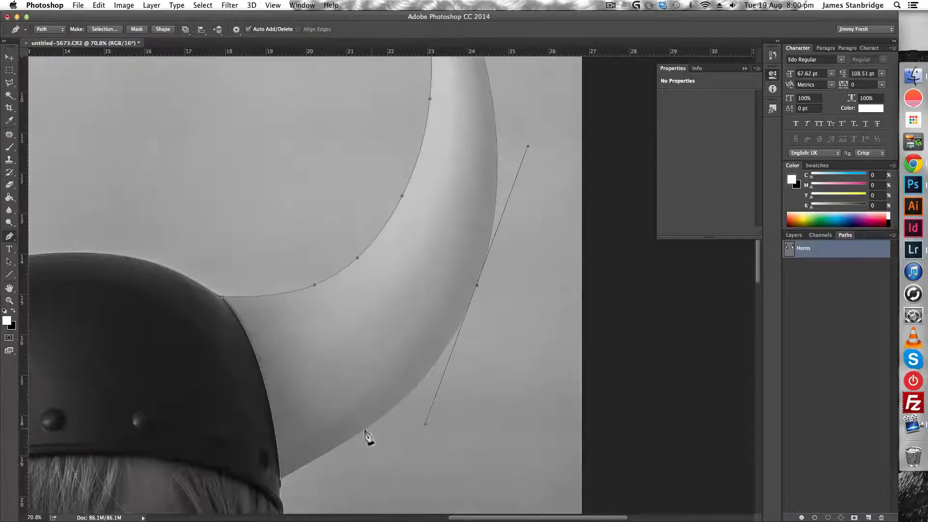
pyautogui.click(280, 480)
pyautogui.click(351, 442)
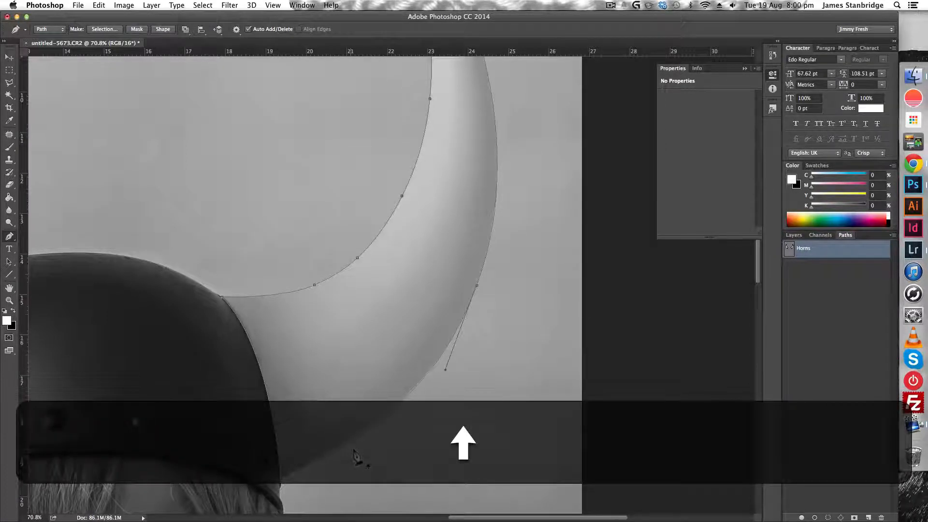
# - Examine the closed outlines of both horns against the photo, from the second horn's tip to its base at the helmet
pyautogui.scroll(6, 517, 232)
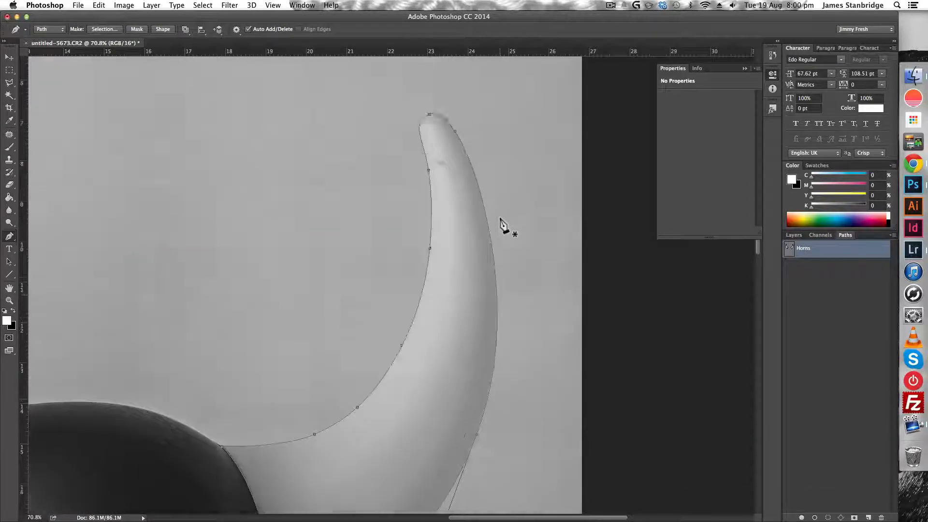
pyautogui.scroll(-5, 503, 225)
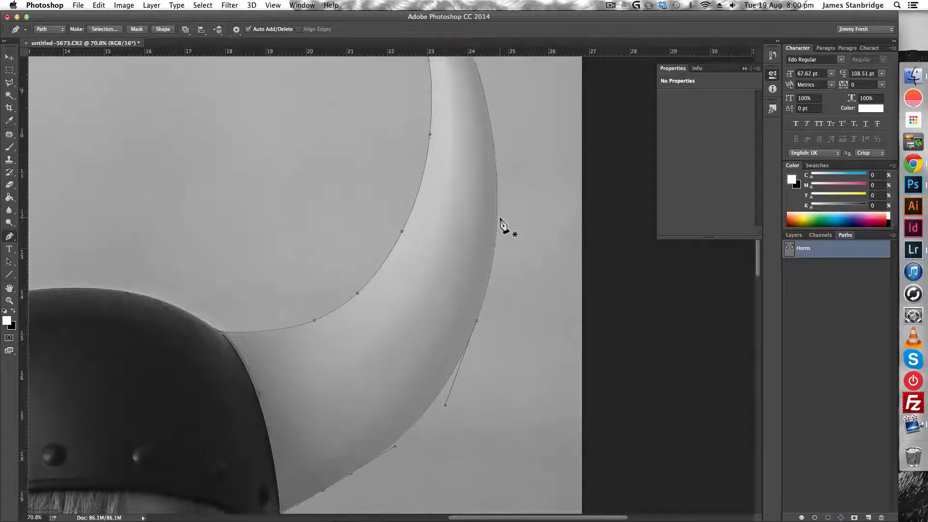
pyautogui.scroll(-3, 502, 225)
pyautogui.scroll(-2, 241, 258)
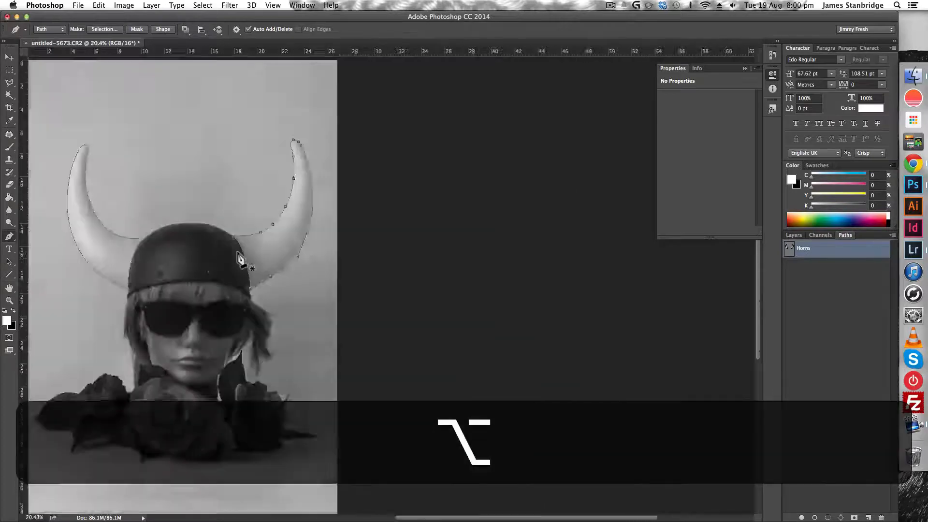
pyautogui.scroll(-2, 459, 266)
pyautogui.scroll(5, 459, 265)
pyautogui.scroll(-3, 460, 265)
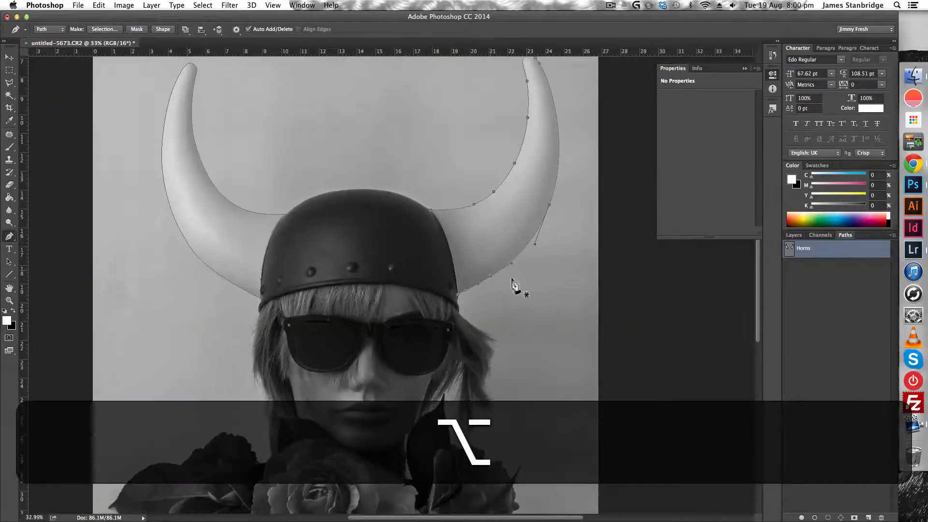
pyautogui.scroll(-2, 413, 266)
pyautogui.scroll(4, 411, 269)
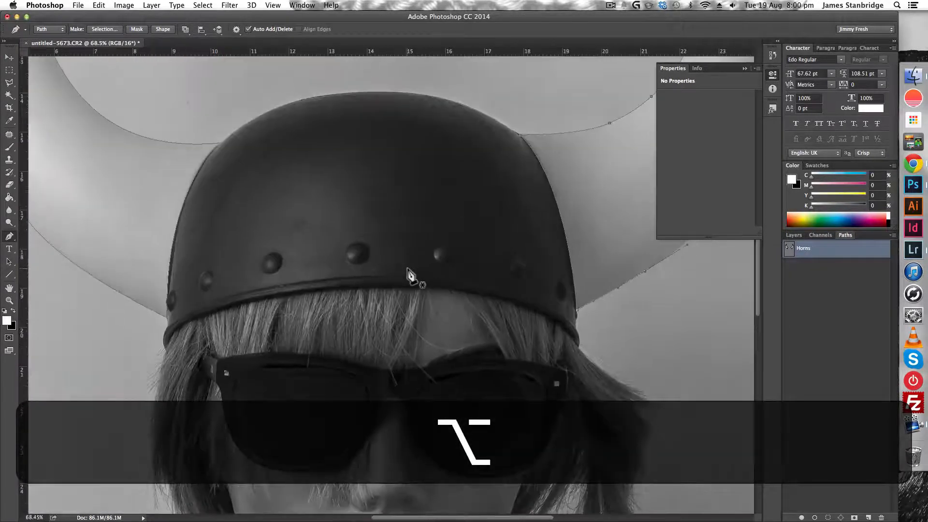
pyautogui.scroll(-3, 408, 274)
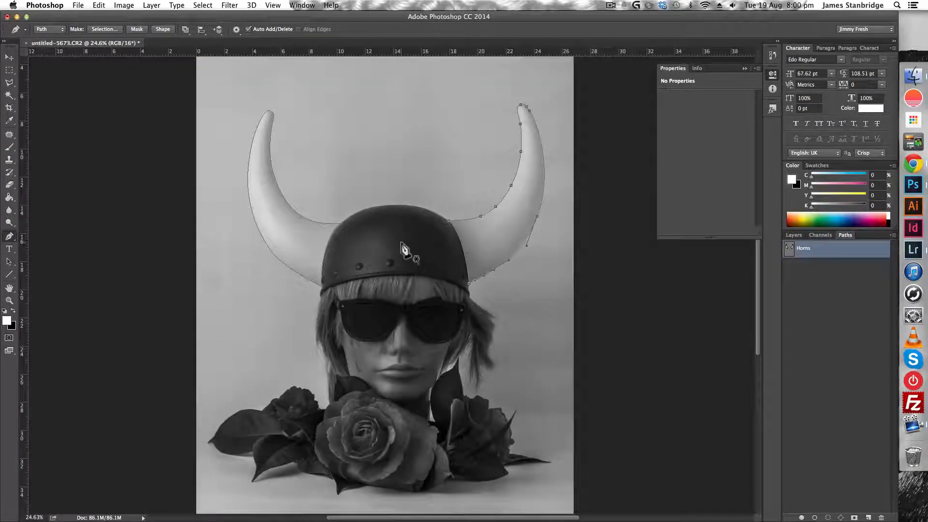
# - Switch to the Move tool, load the Horns path as a selection, and show the document's layers
pyautogui.click(9, 262)
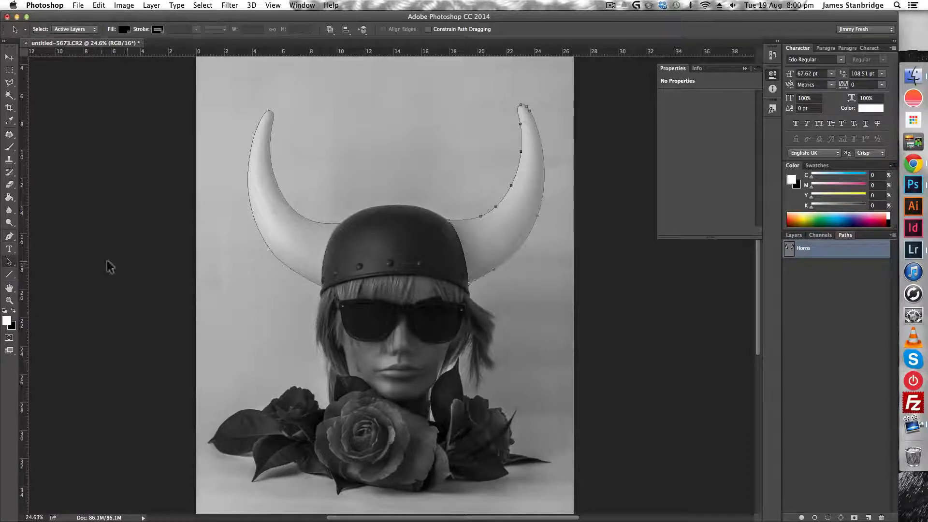
pyautogui.click(9, 57)
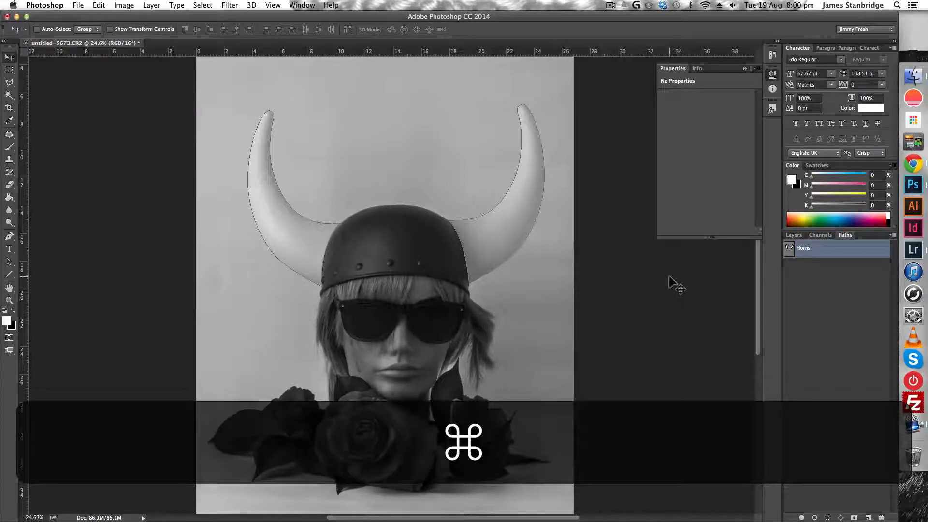
pyautogui.keyDown('super'); pyautogui.click(789, 249); pyautogui.keyUp('super')
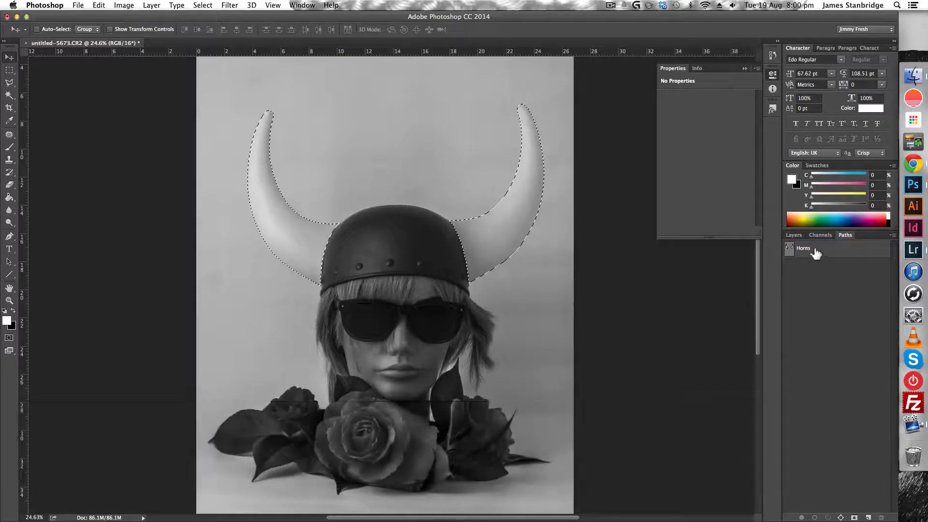
pyautogui.click(793, 235)
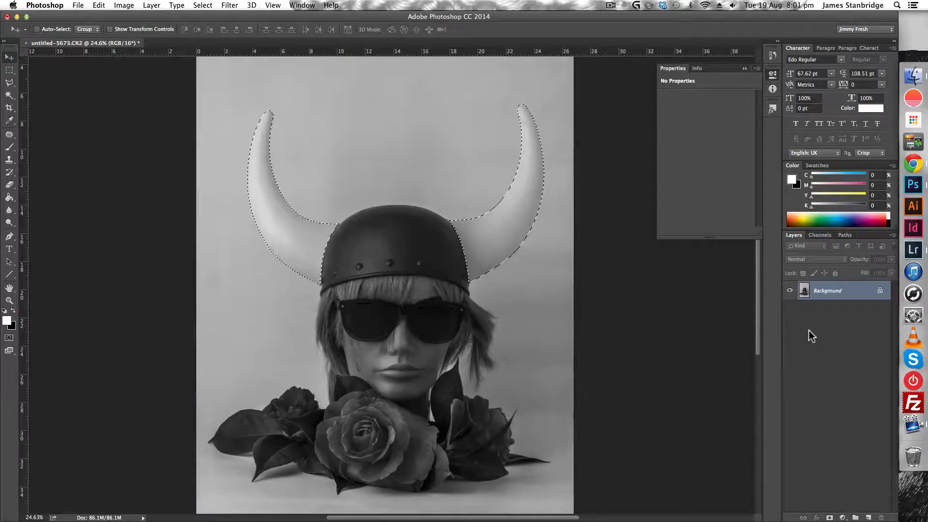
pyautogui.click(869, 518)
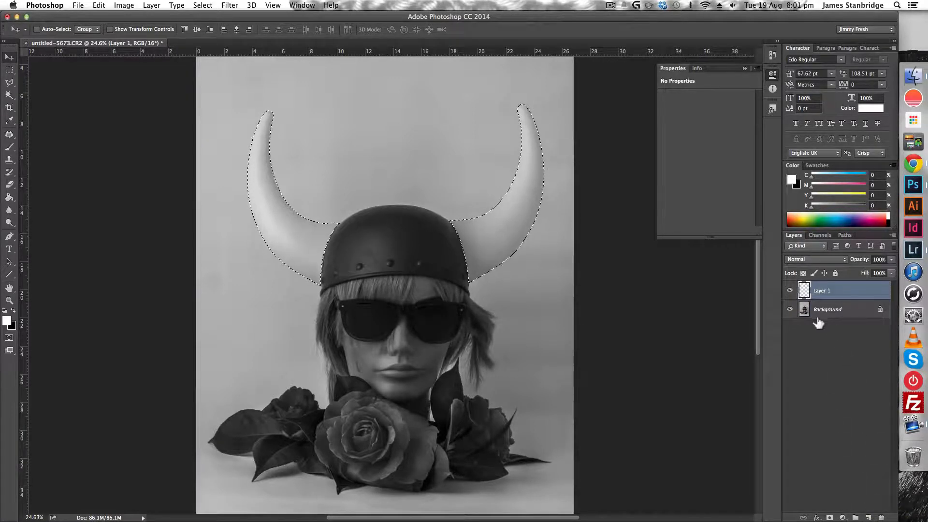
pyautogui.click(789, 310)
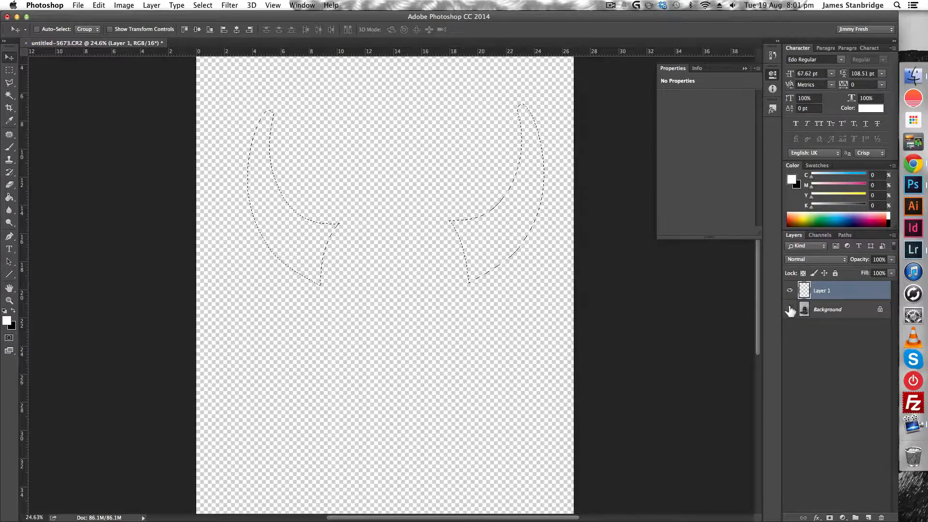
pyautogui.click(790, 309)
pyautogui.click(824, 309)
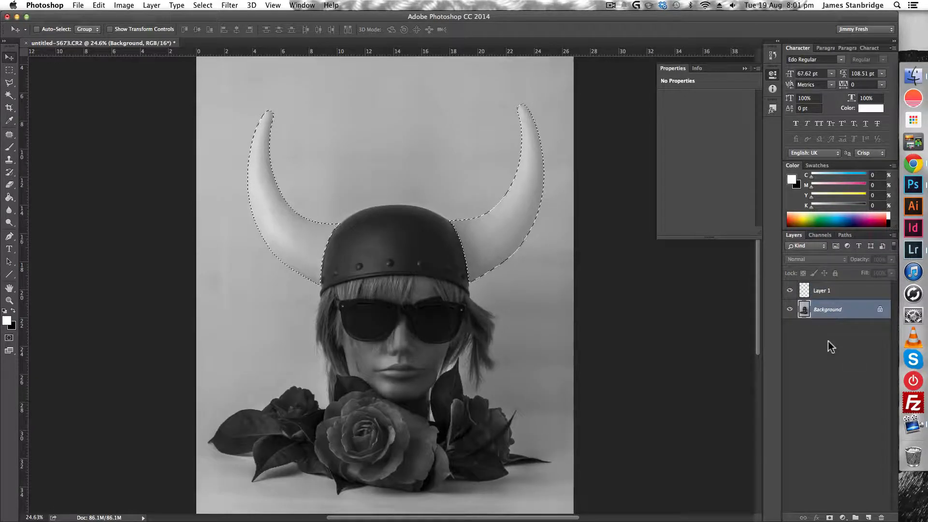
pyautogui.press('super+z')
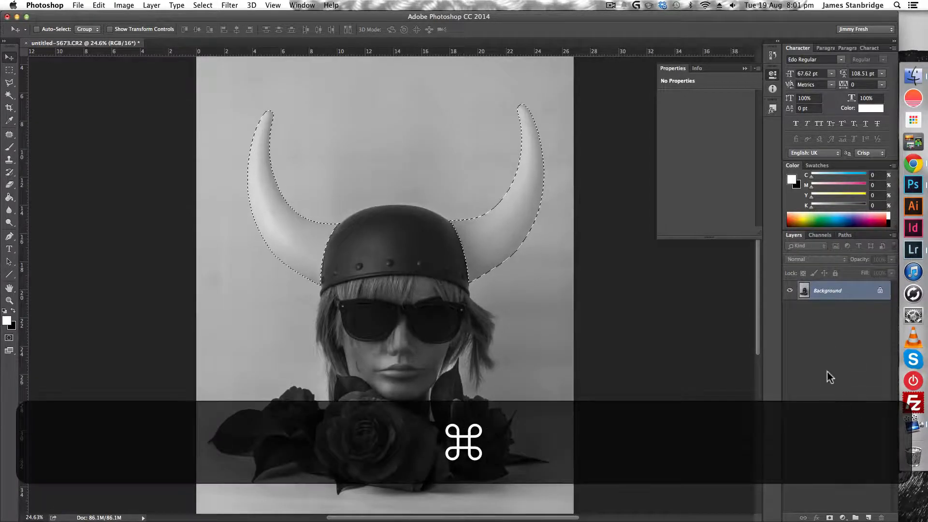
# - Duplicate the Background layer, mask the copy to the horn selection, and check the cut-out with Background temporarily hidden
pyautogui.moveTo(855, 296); pyautogui.dragTo(869, 518)
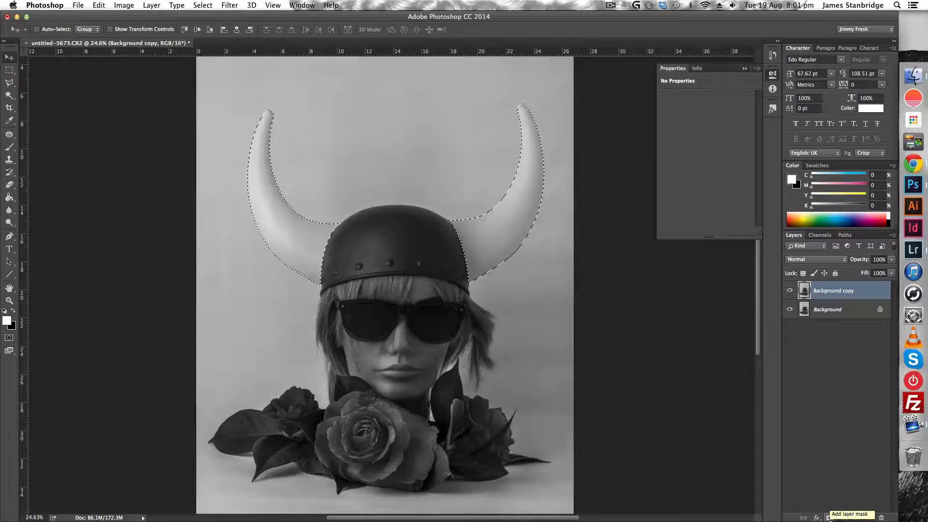
pyautogui.click(829, 517)
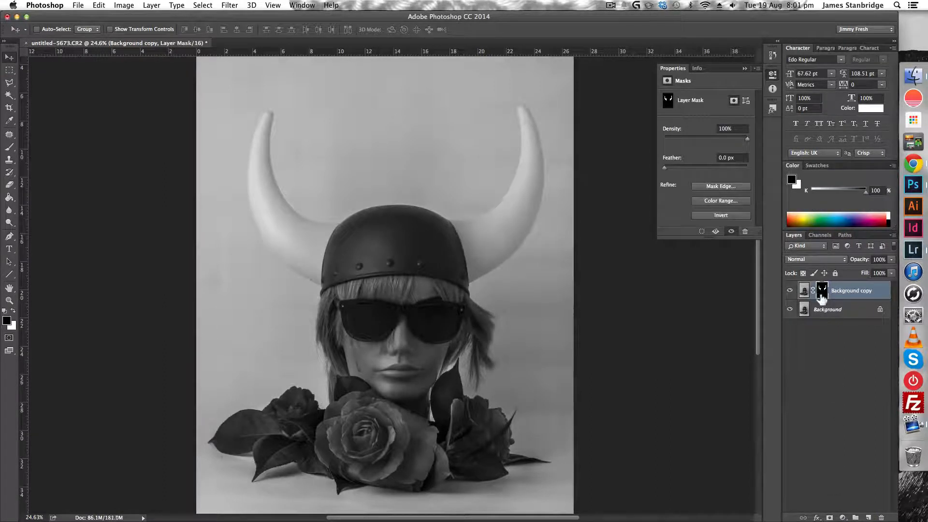
pyautogui.click(790, 310)
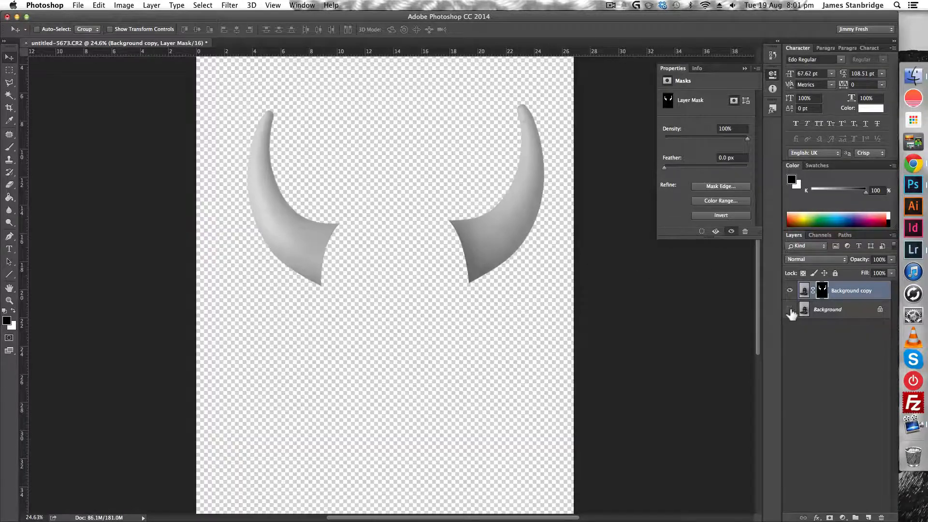
pyautogui.click(790, 310)
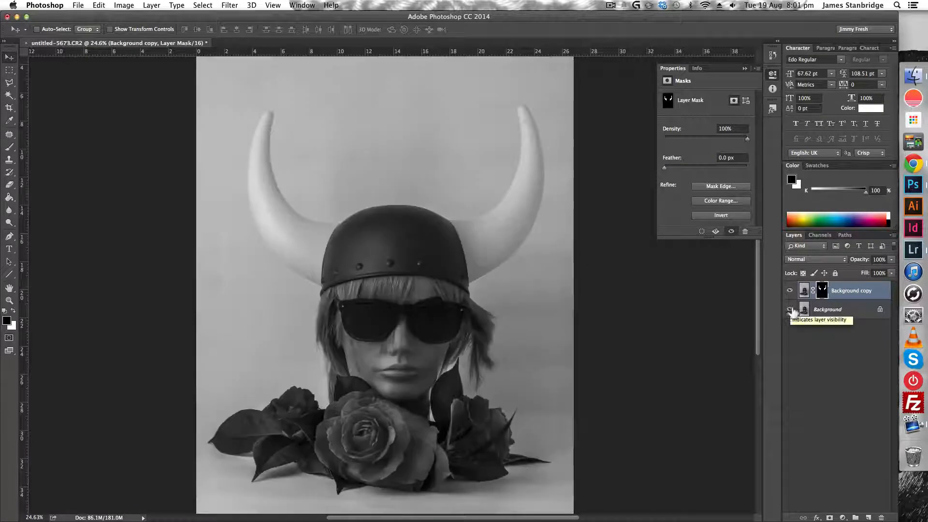
# - Hide the masked Background copy and convert the Background into a regular layer named Viking Lady
pyautogui.click(790, 291)
pyautogui.click(840, 314)
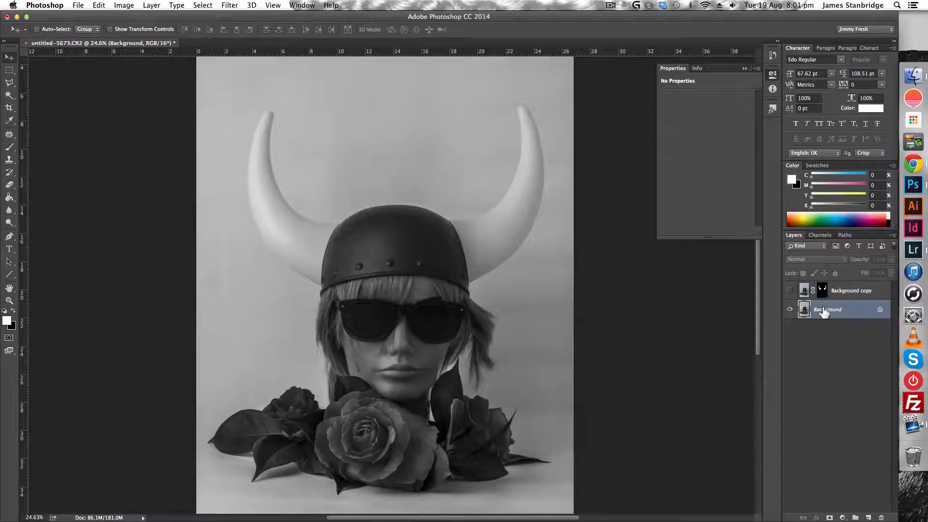
pyautogui.doubleClick(825, 311)
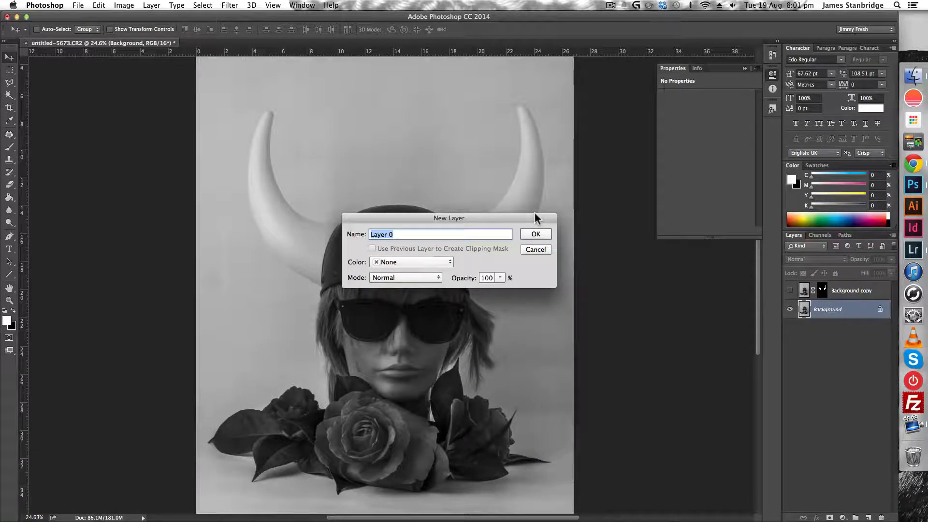
pyautogui.write('Lady')
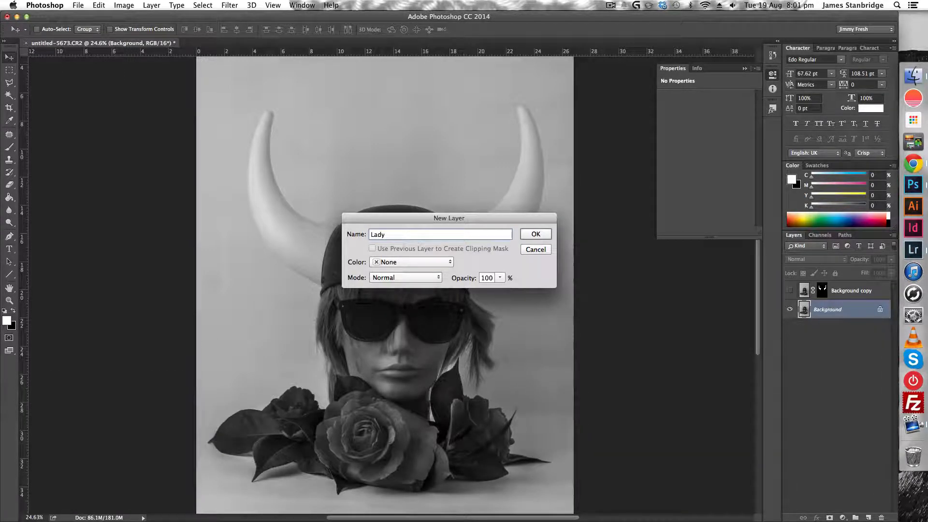
pyautogui.press('Left')
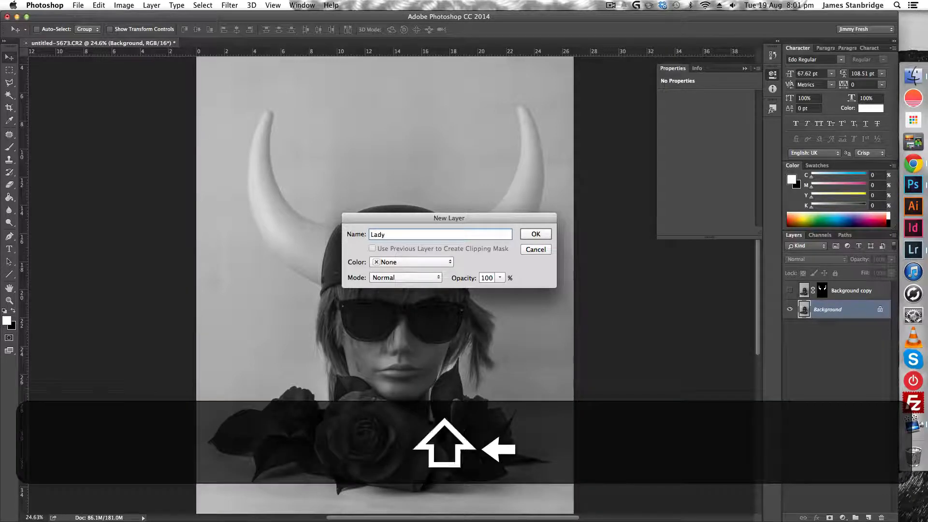
pyautogui.write('Vikiing')
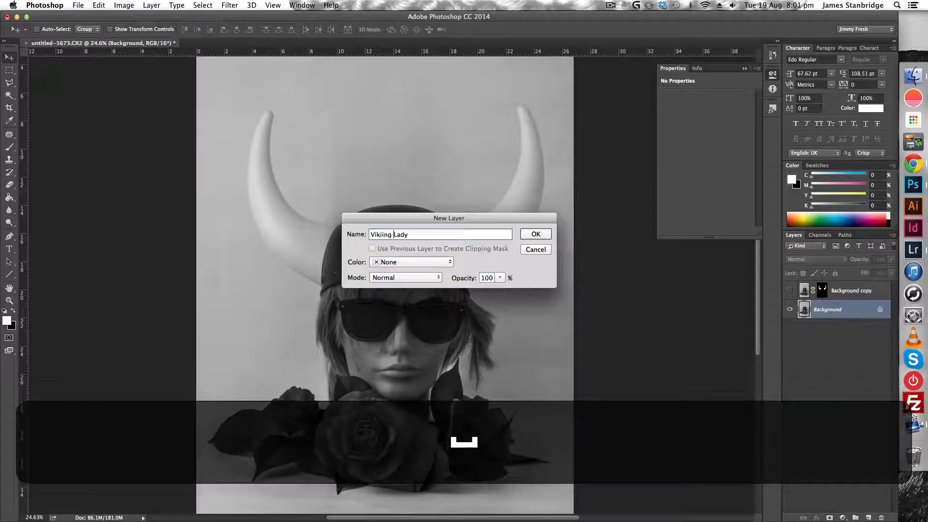
pyautogui.press('Left')
pyautogui.press('BackSpace')
pyautogui.press('Return')
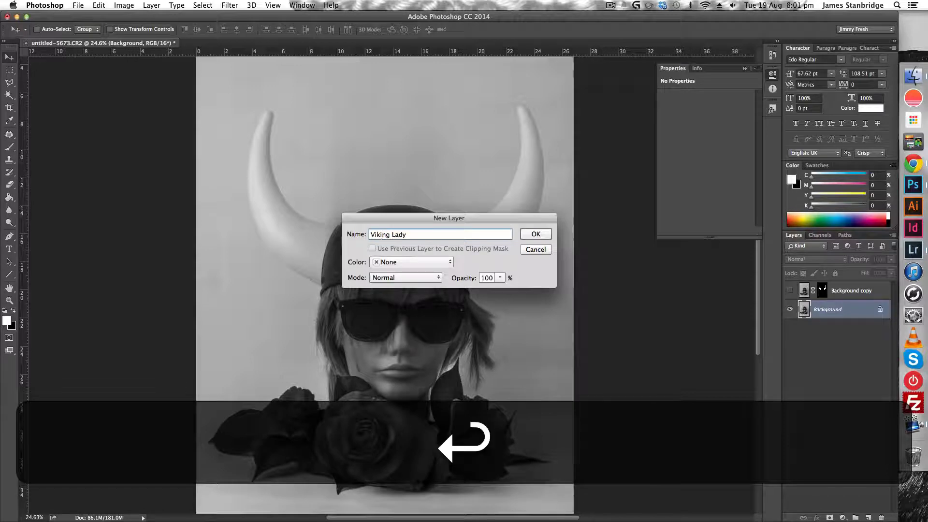
# - Rename the masked Background copy layer as Horns
pyautogui.doubleClick(852, 290)
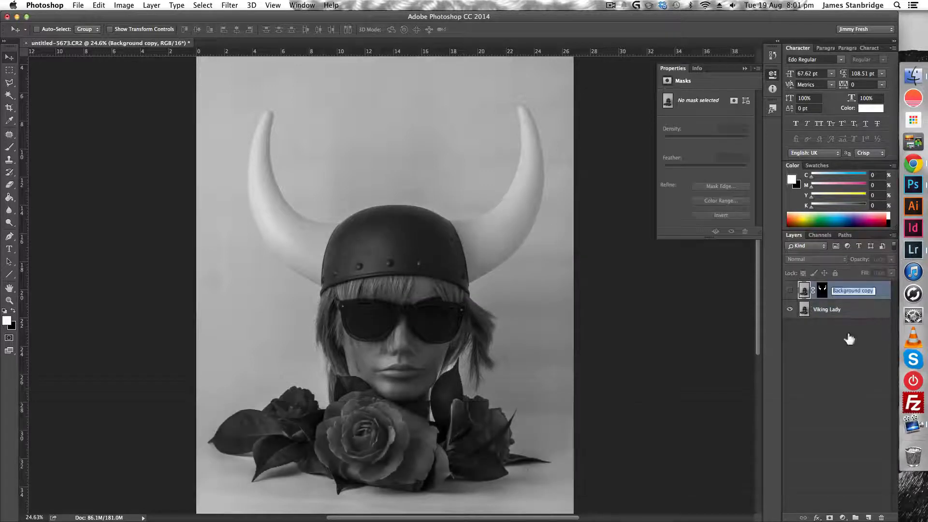
pyautogui.write('Horns')
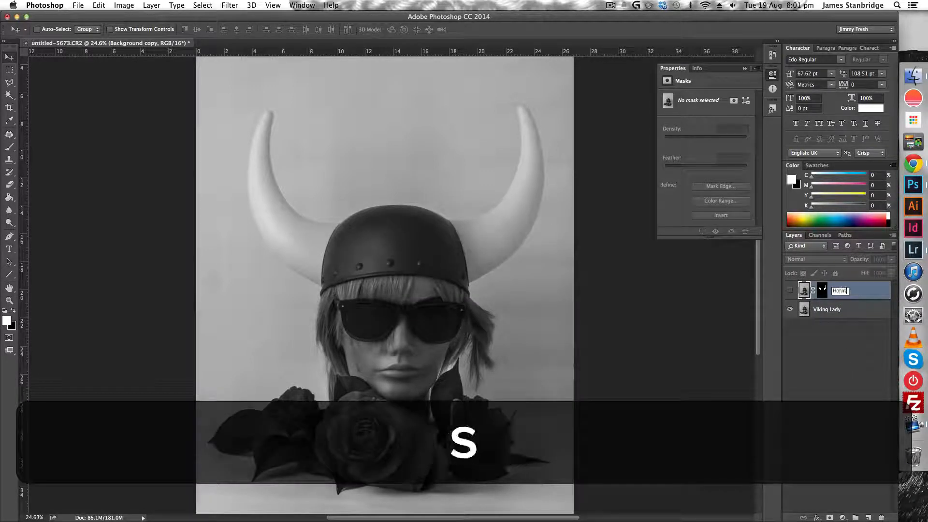
pyautogui.press('Return')
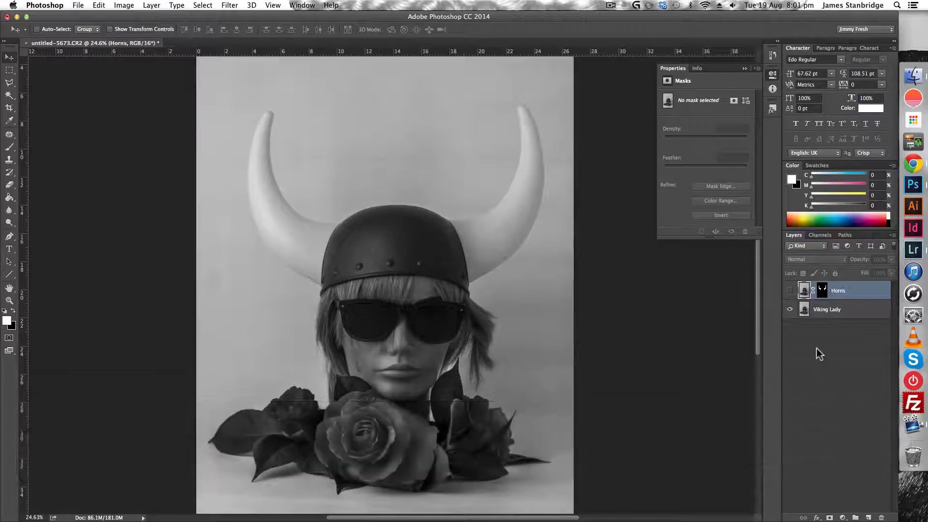
# - Start a Threshold adjustment on the Viking Lady layer and lower the threshold level to 57
pyautogui.click(831, 311)
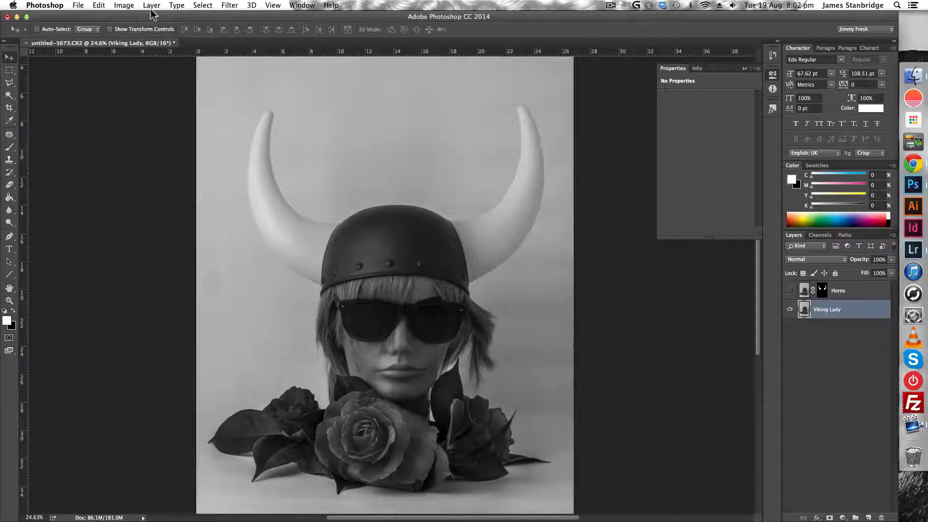
pyautogui.scroll(-3, 334, 285)
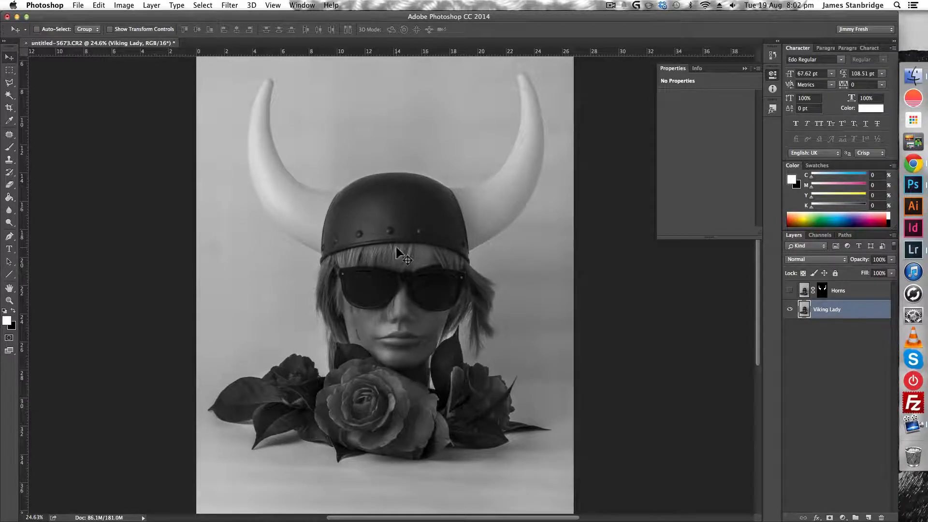
pyautogui.click(99, 5)
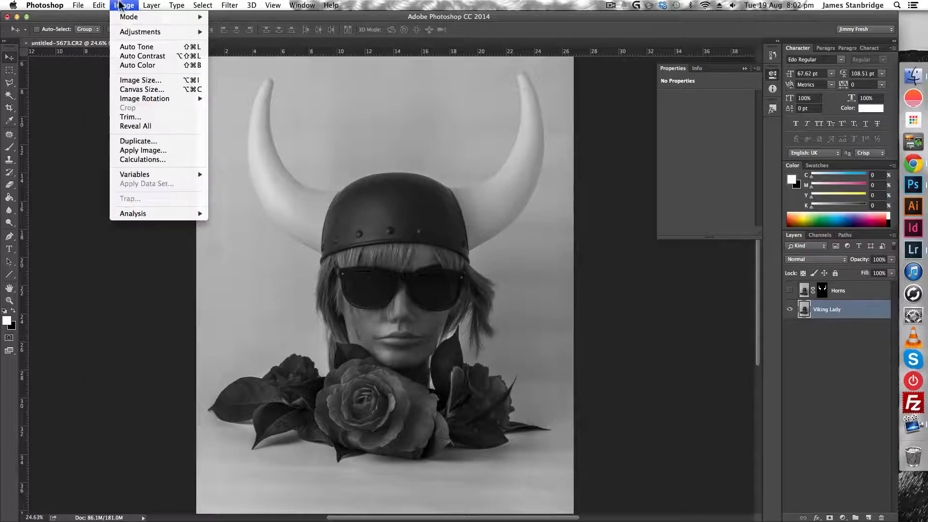
pyautogui.moveTo(143, 33)
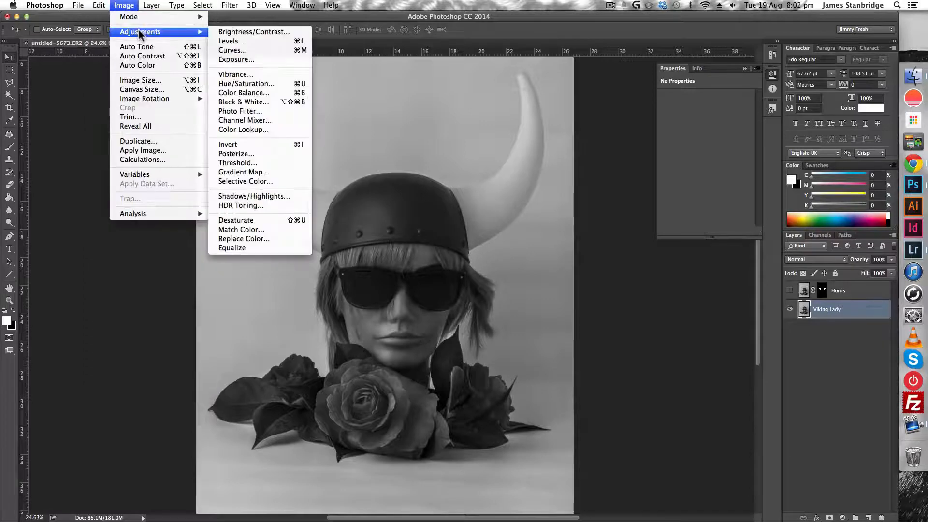
pyautogui.click(274, 164)
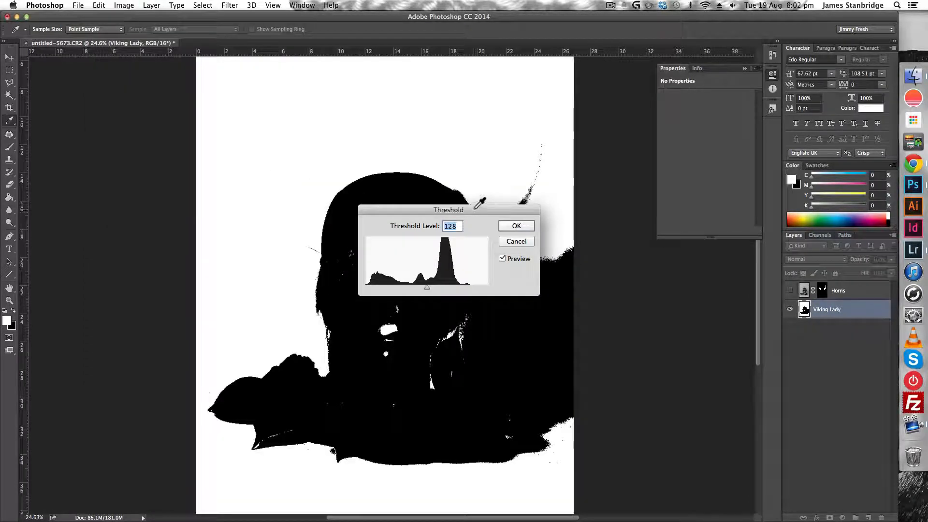
pyautogui.moveTo(476, 209); pyautogui.dragTo(727, 168)
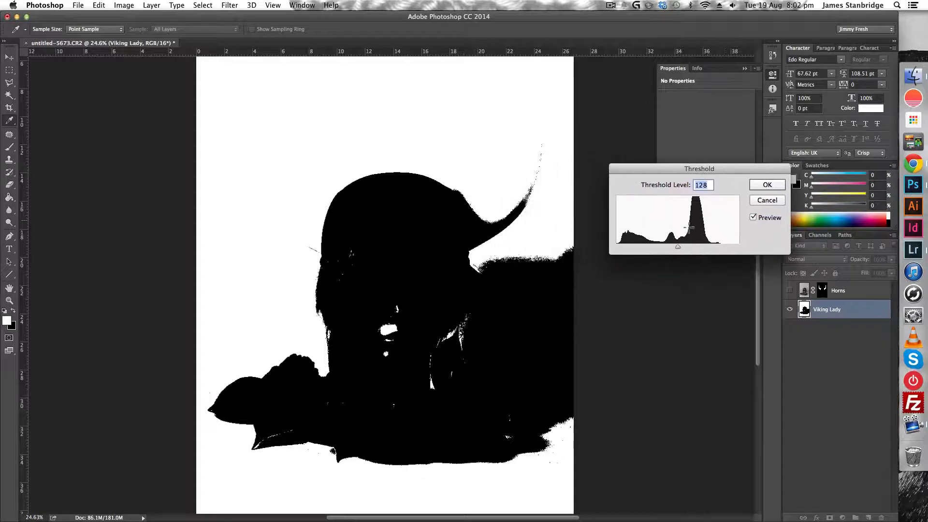
pyautogui.moveTo(677, 247); pyautogui.dragTo(643, 247)
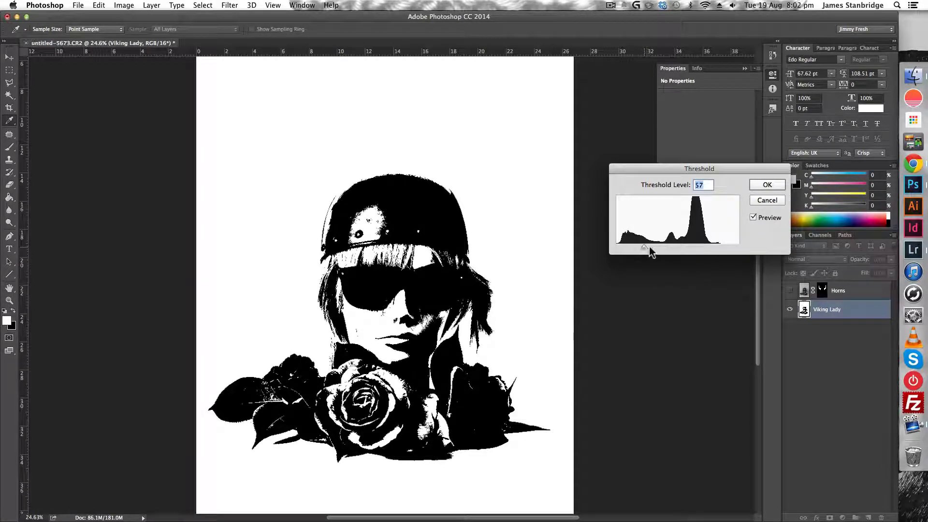
# - Fine-tune the threshold level in single steps to 55 and apply the adjustment
pyautogui.press('Down')
pyautogui.press('Down')
pyautogui.press('Down')
pyautogui.press('Up')
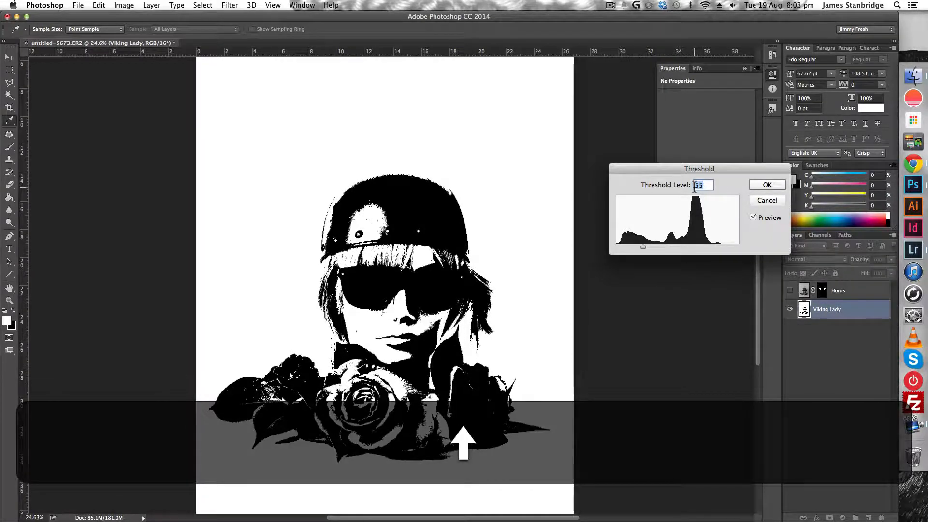
pyautogui.press('Up')
pyautogui.press('Down')
pyautogui.press('Up')
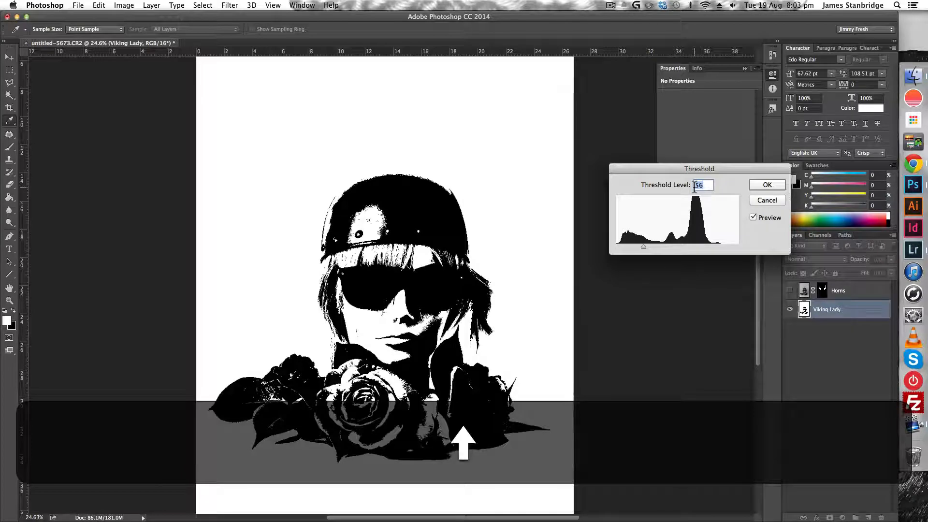
pyautogui.press('Up')
pyautogui.press('Down')
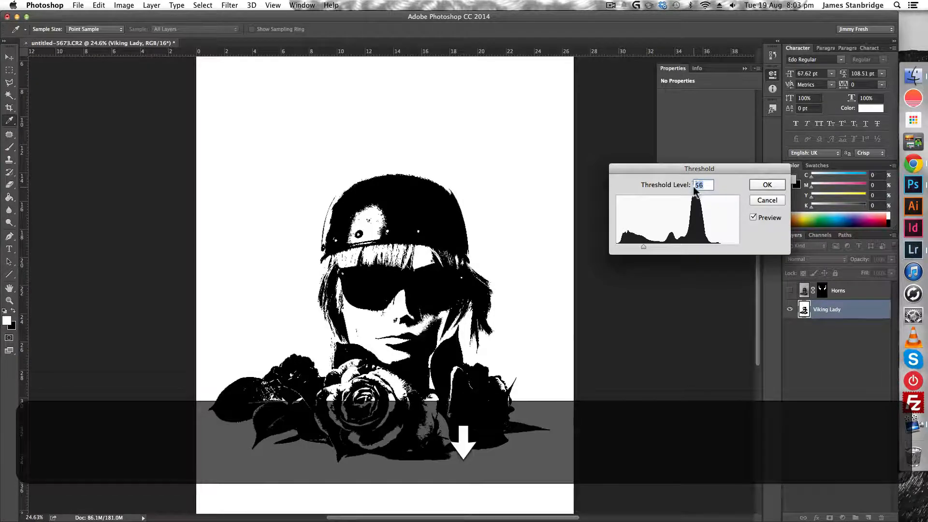
pyautogui.press('Up')
pyautogui.press('Down')
pyautogui.press('Down')
pyautogui.press('Up')
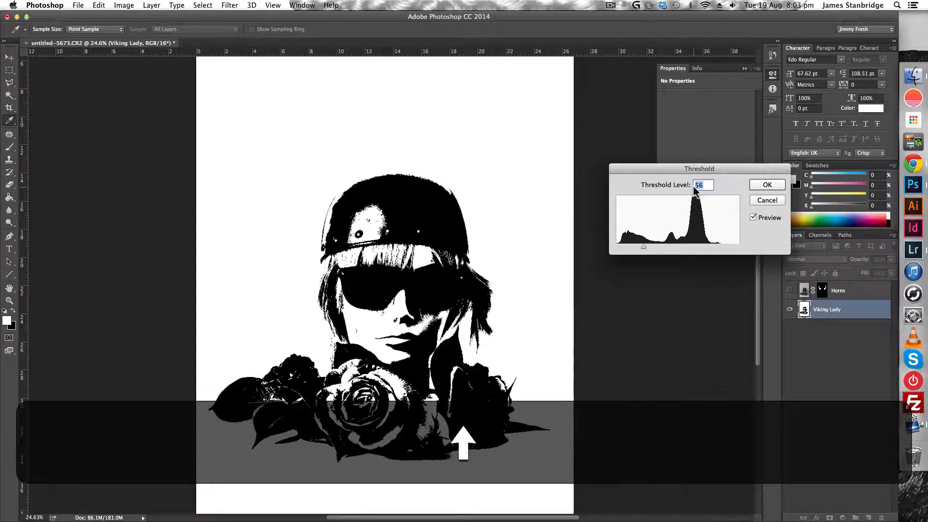
pyautogui.press('Up')
pyautogui.press('Down')
pyautogui.press('Up')
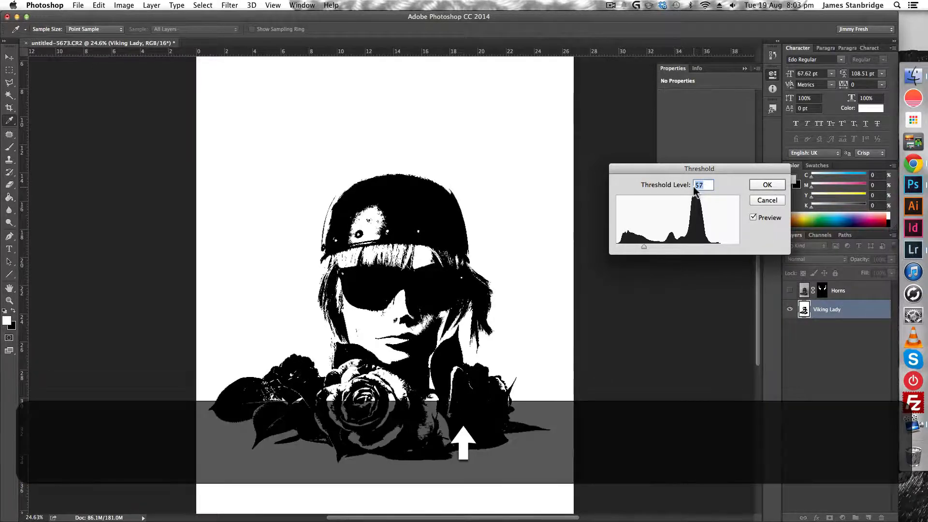
pyautogui.press('Down')
pyautogui.press('Down')
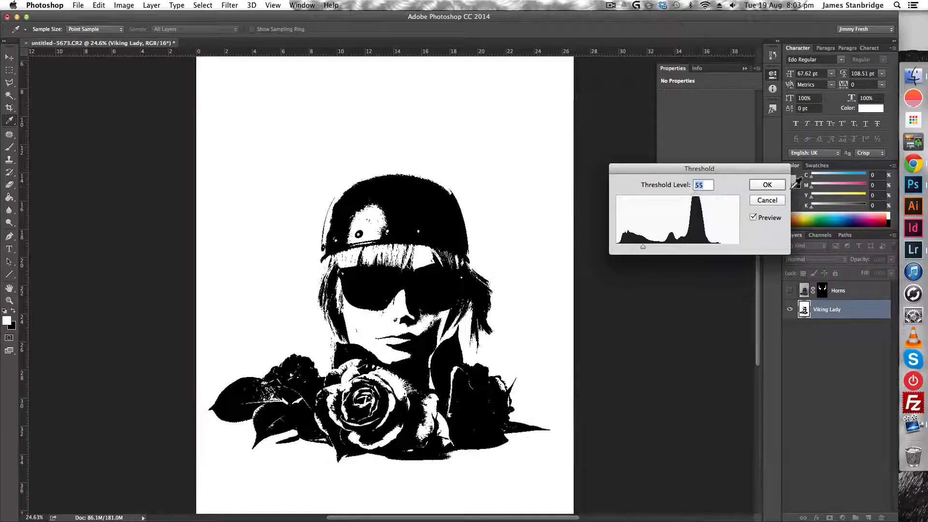
pyautogui.click(768, 185)
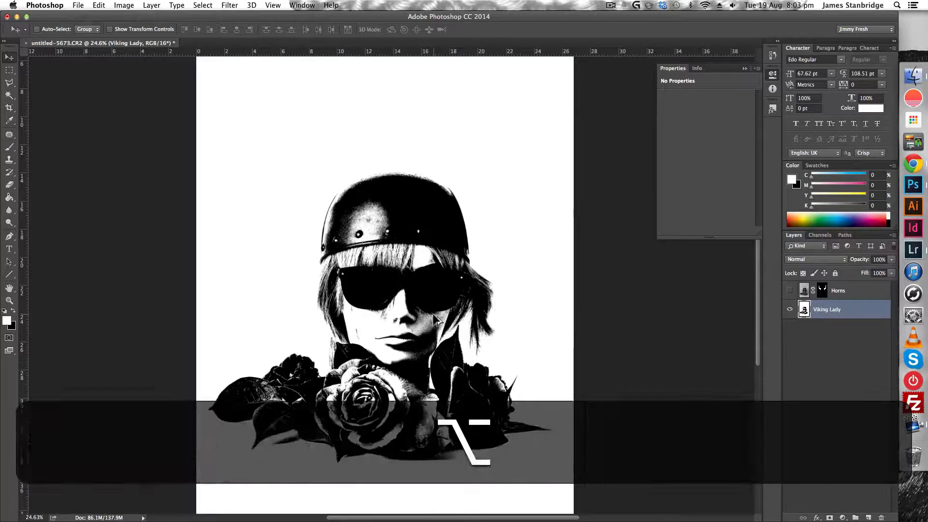
# - Examine the thresholded face and sunglasses up close, as well as the figure as a whole
pyautogui.scroll(10, 436, 322)
pyautogui.scroll(-5, 437, 323)
pyautogui.scroll(5, 347, 350)
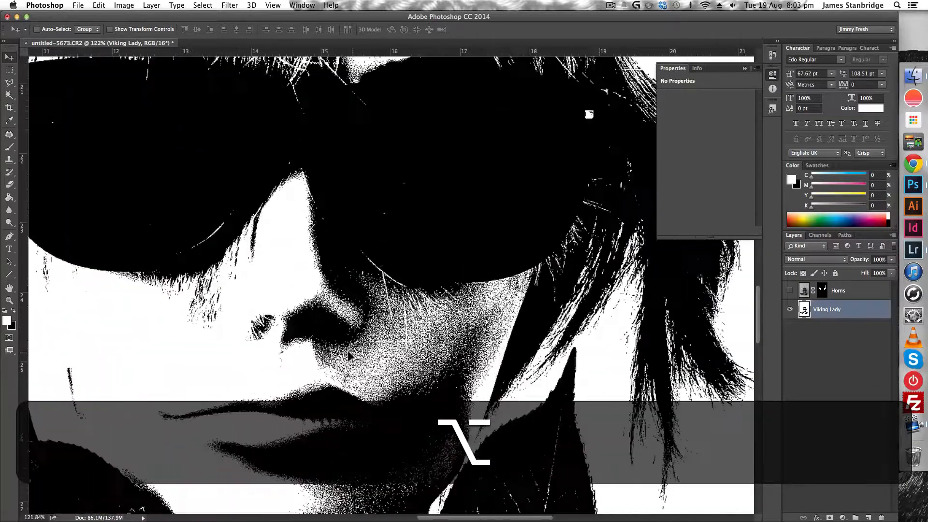
pyautogui.scroll(-4, 312, 344)
pyautogui.scroll(-6, 311, 345)
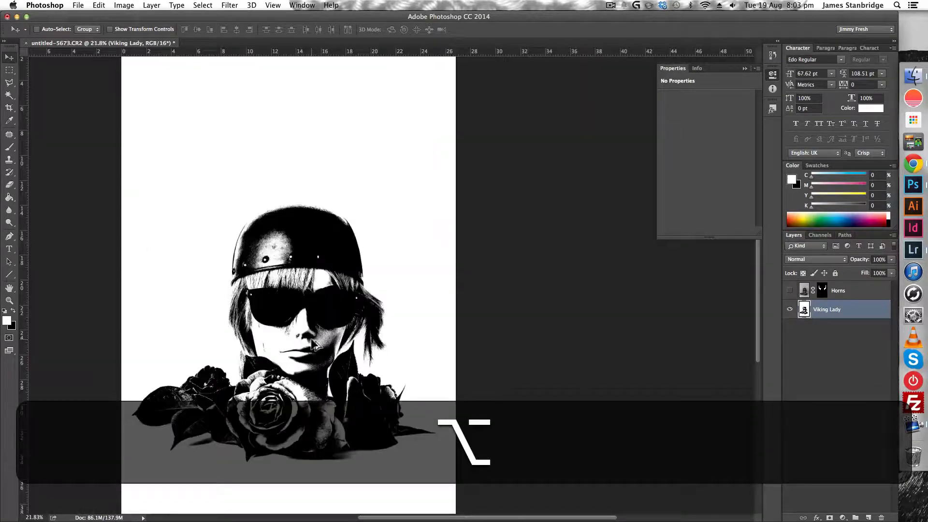
pyautogui.scroll(4, 180, 322)
pyautogui.scroll(-3, 181, 322)
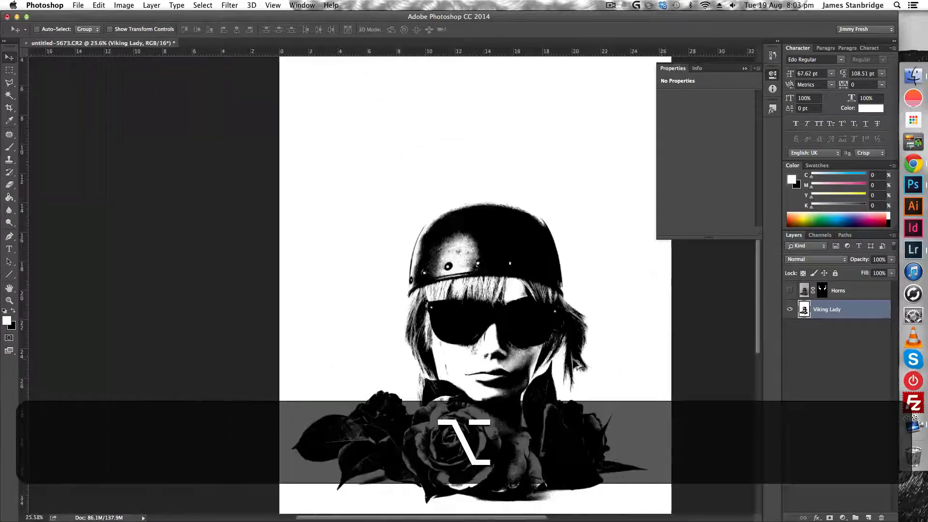
# - Hide the Viking Lady layer, then show and select the Horns layer
pyautogui.click(790, 310)
pyautogui.moveTo(767, 315); pyautogui.dragTo(448, 315)
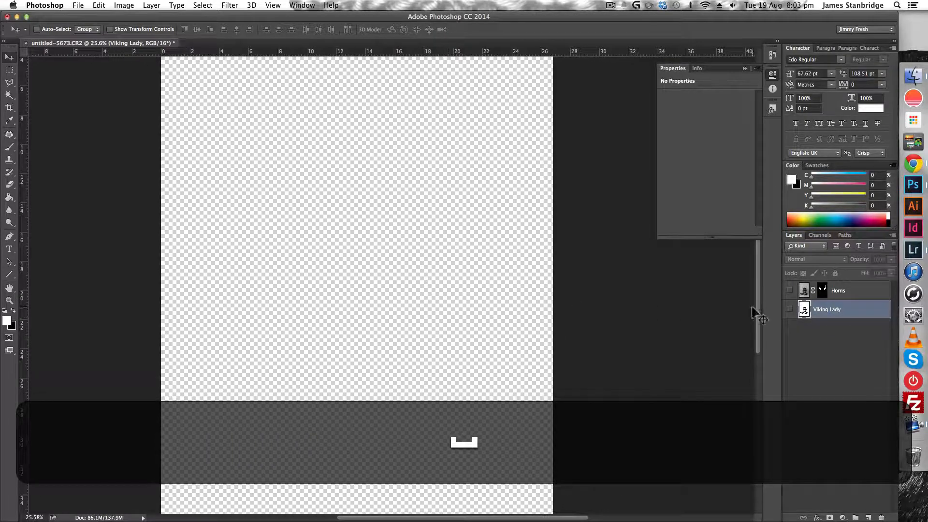
pyautogui.click(790, 290)
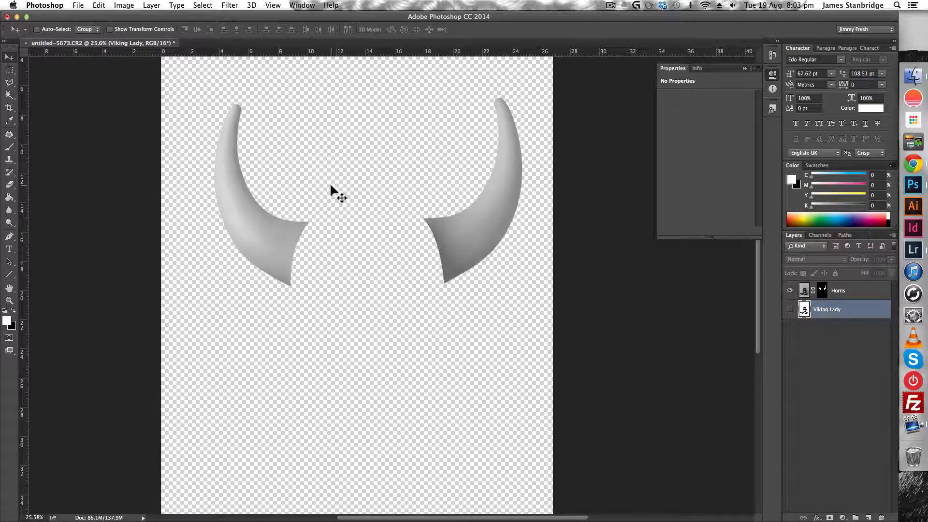
pyautogui.scroll(1, 251, 149)
pyautogui.scroll(3, 386, 212)
pyautogui.hscroll(2, 385, 213)
pyautogui.click(124, 5)
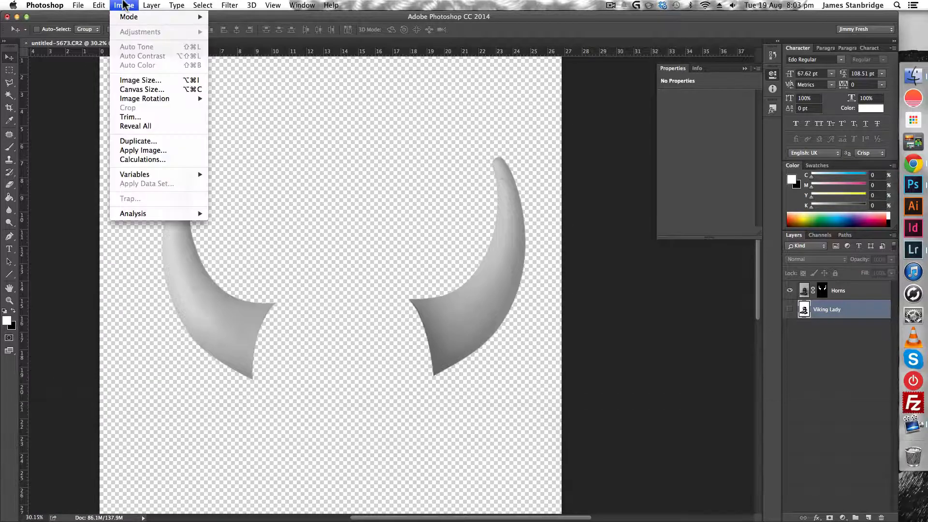
pyautogui.moveTo(116, 5)
pyautogui.click(836, 301)
pyautogui.click(852, 291)
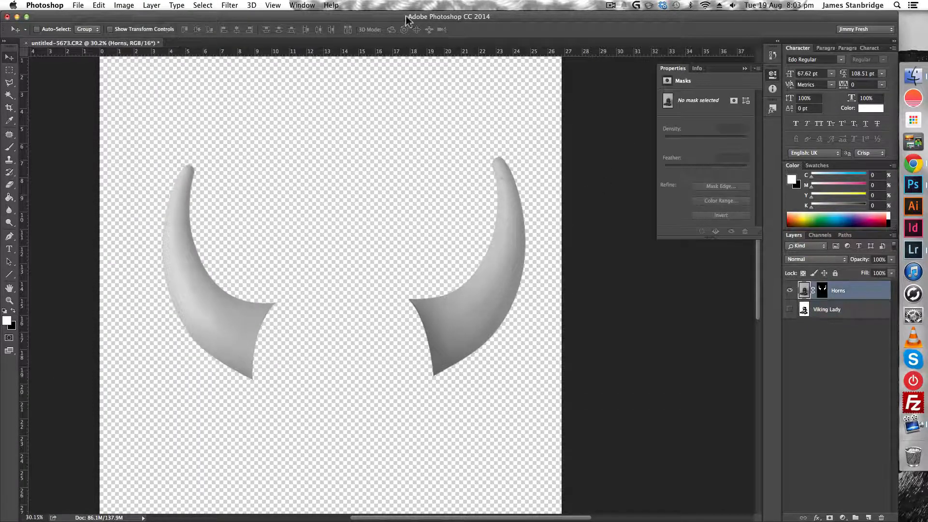
# - Try a Threshold adjustment at level 156 on the Horns layer
pyautogui.click(124, 6)
pyautogui.moveTo(153, 32)
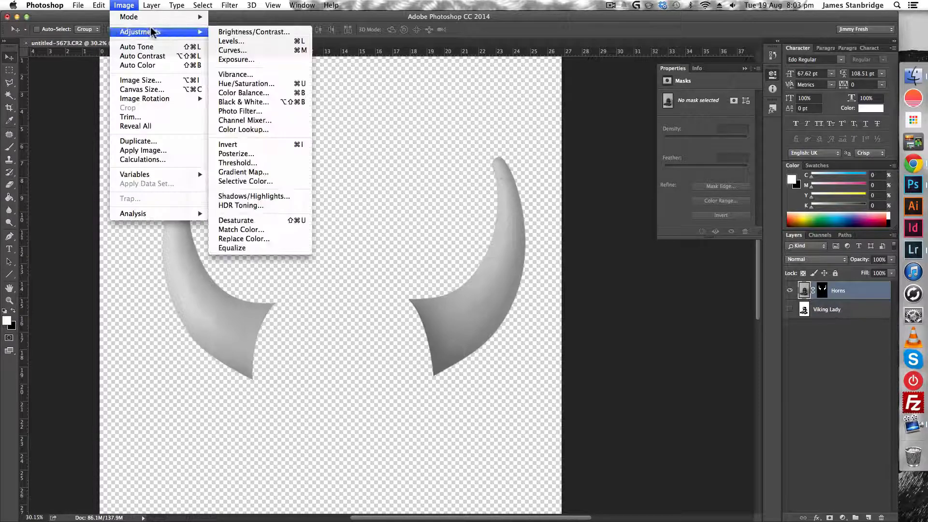
pyautogui.click(266, 161)
pyautogui.moveTo(678, 248)
pyautogui.mouseDown()
pyautogui.moveTo(701, 248)
pyautogui.moveTo(692, 248)
pyautogui.mouseUp()
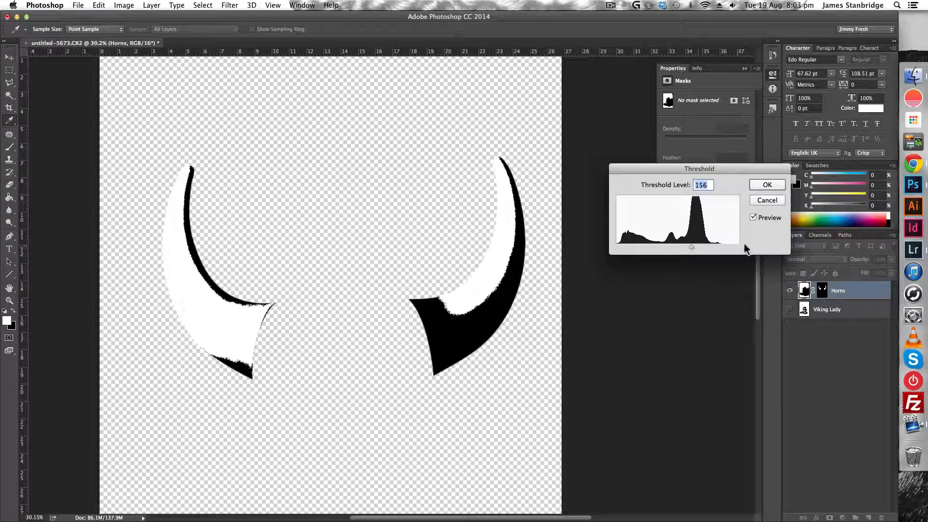
pyautogui.click(765, 200)
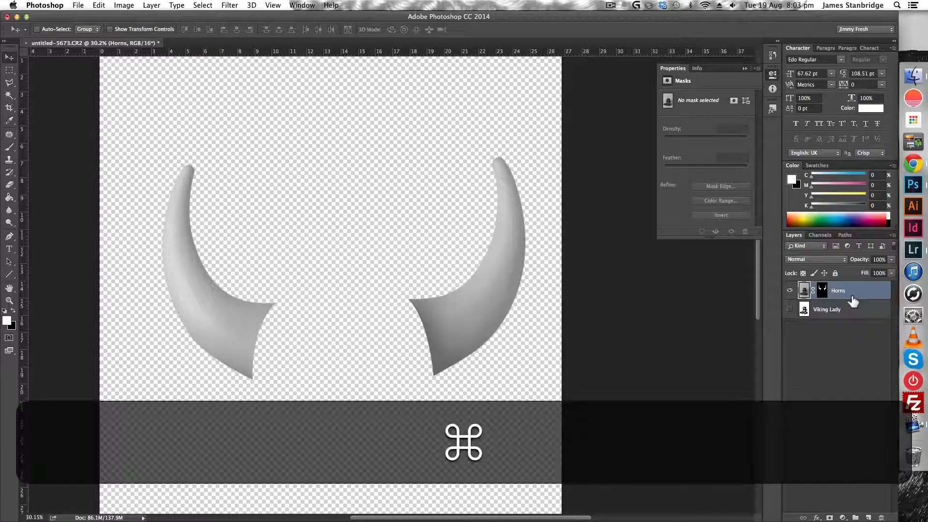
# - Duplicate the Horns layer and rename the copy as Horns Right
pyautogui.press('super+j')
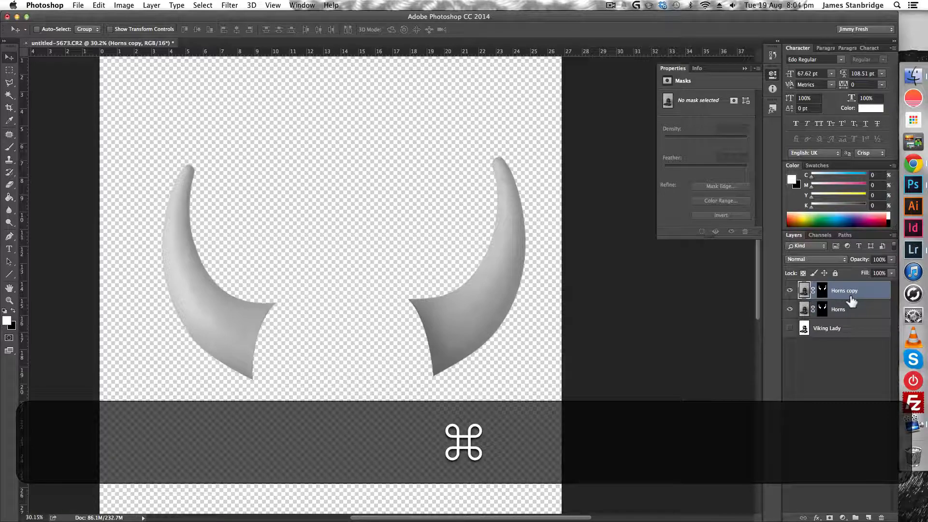
pyautogui.doubleClick(847, 290)
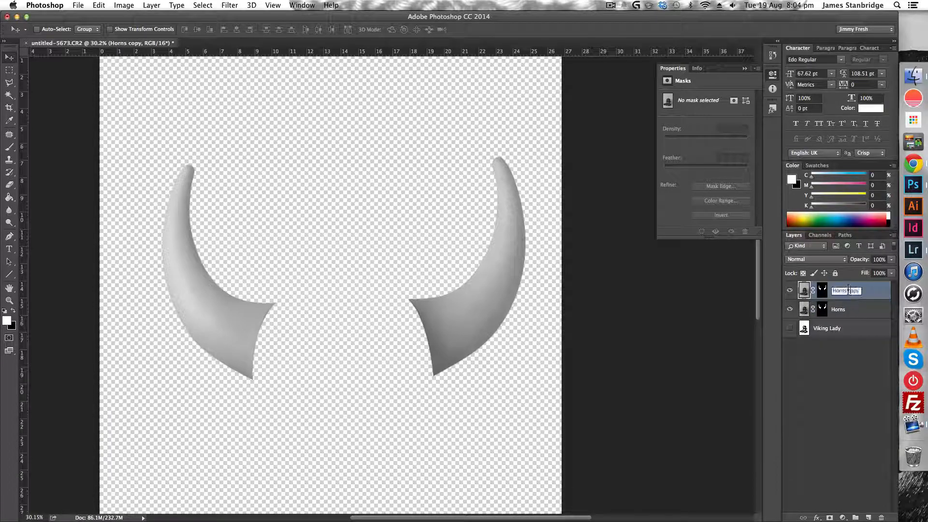
pyautogui.doubleClick(848, 290)
pyautogui.write('Right')
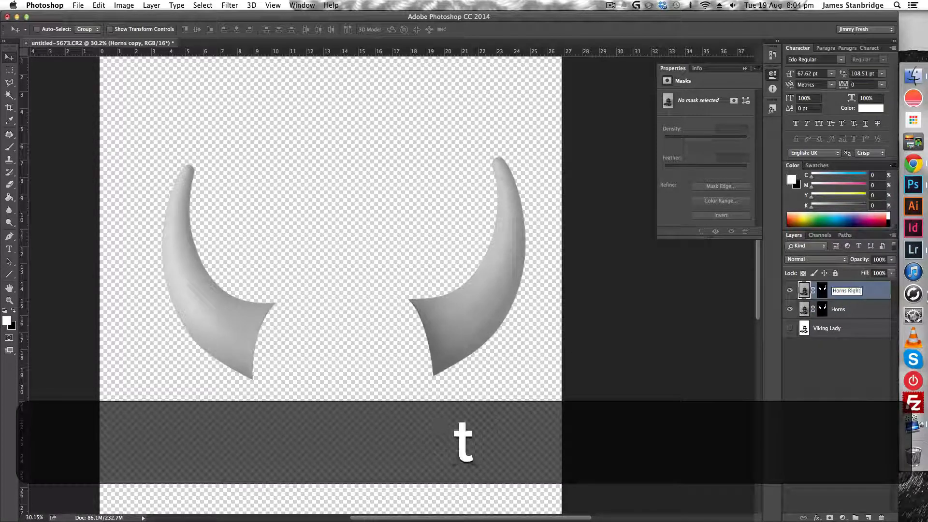
pyautogui.press('Return')
pyautogui.press('Down')
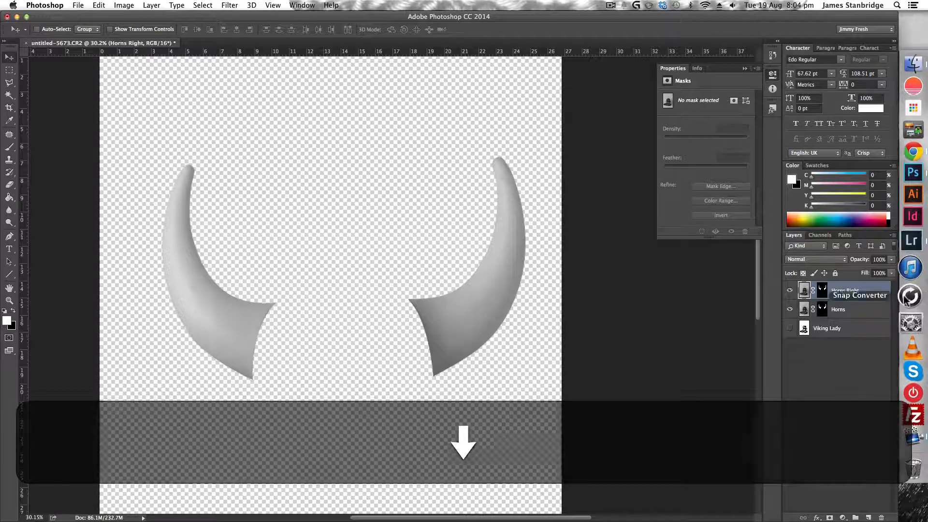
# - Rename the original Horns layer as Horns Left
pyautogui.doubleClick(841, 309)
pyautogui.press('Right')
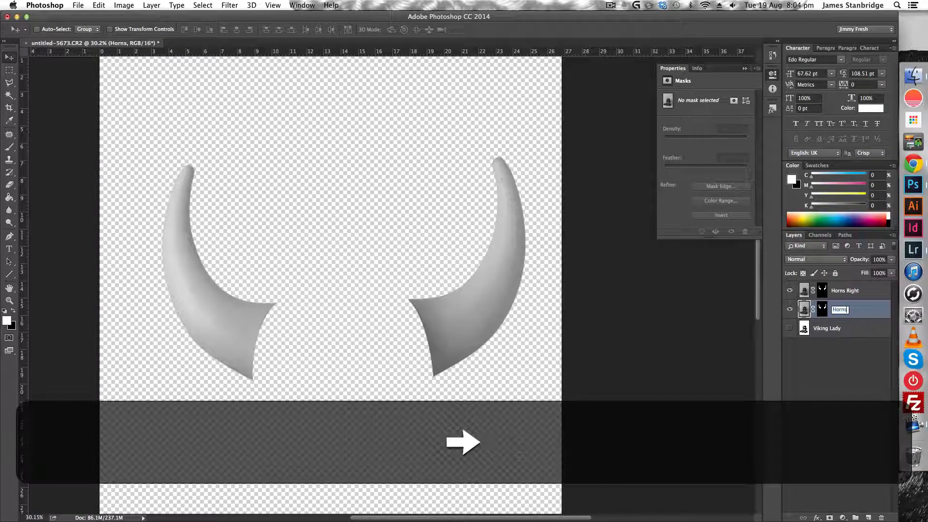
pyautogui.write('Left')
pyautogui.press('Return')
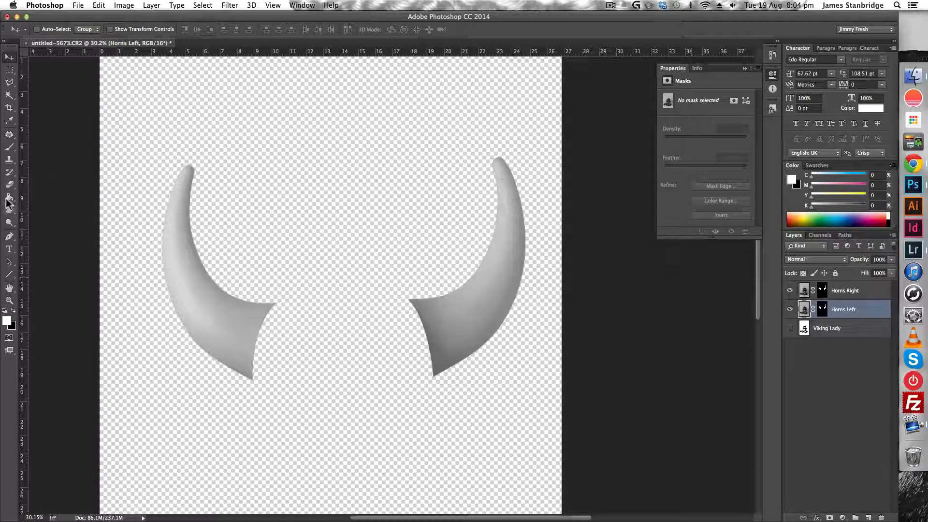
# - Paint out the right horn on the Horns Left layer mask with a soft 500 px black brush and check the result
pyautogui.click(9, 147)
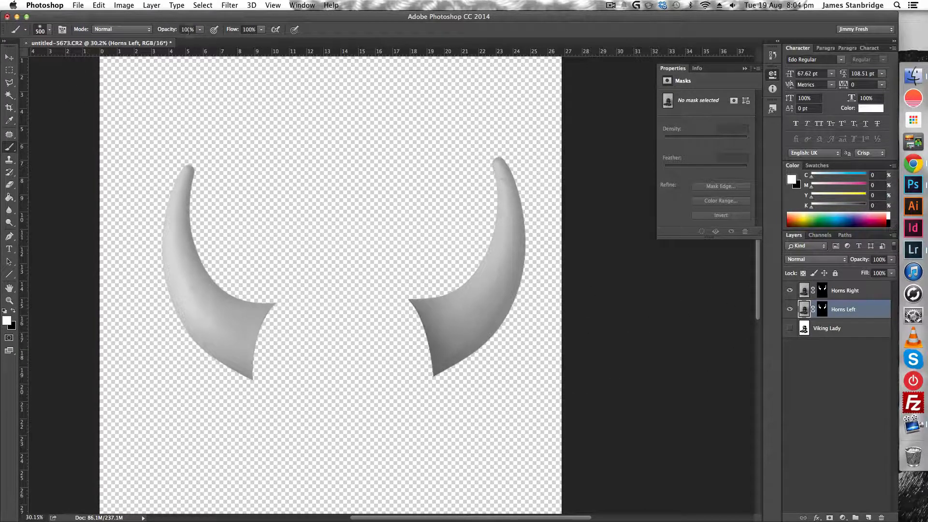
pyautogui.rightClick(305, 137)
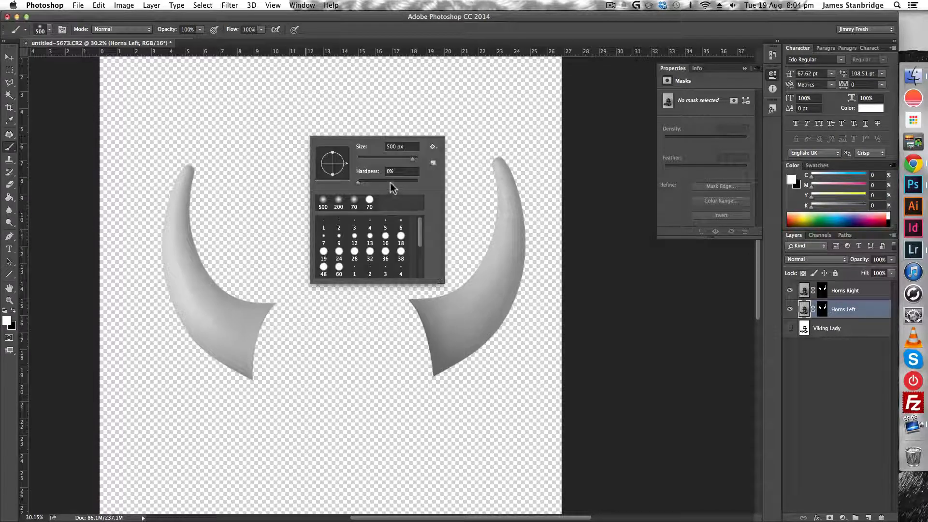
pyautogui.press('Return')
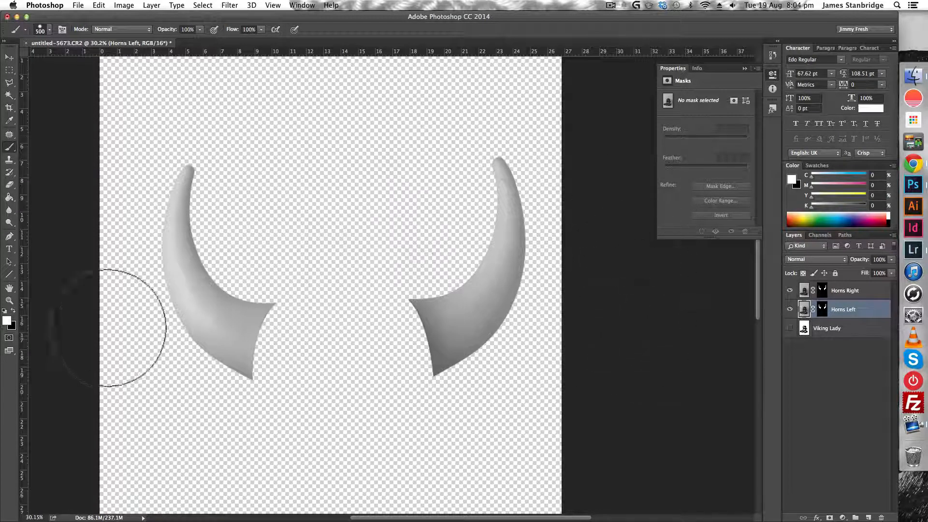
pyautogui.click(13, 310)
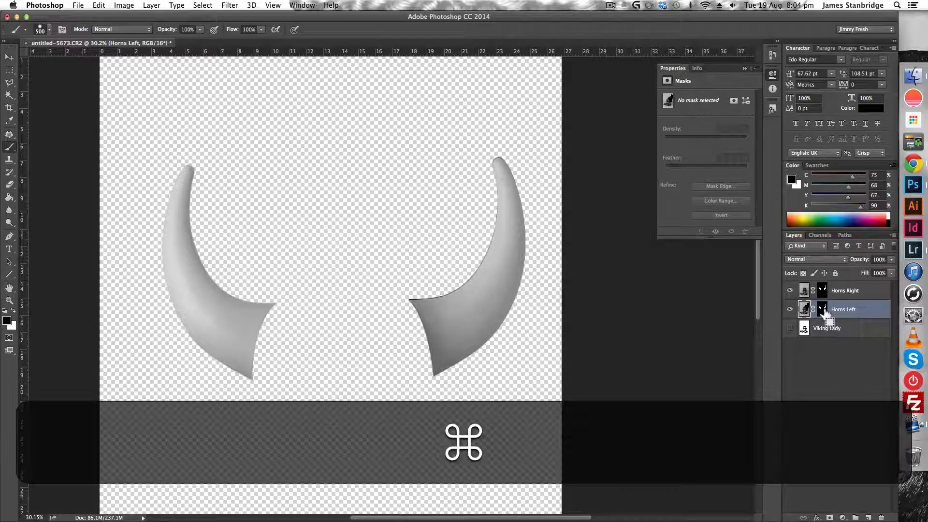
pyautogui.press('alt+super+z')
pyautogui.click(824, 312)
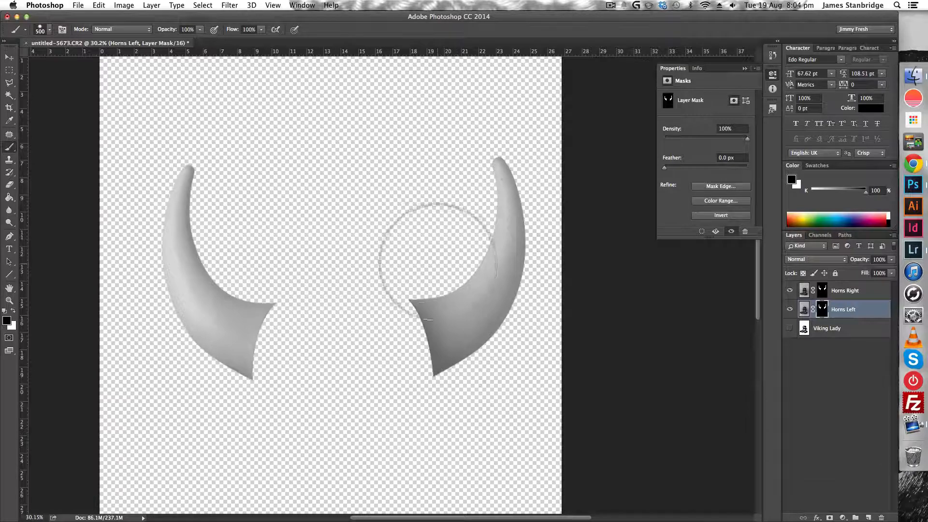
pyautogui.moveTo(508, 212); pyautogui.dragTo(500, 350)
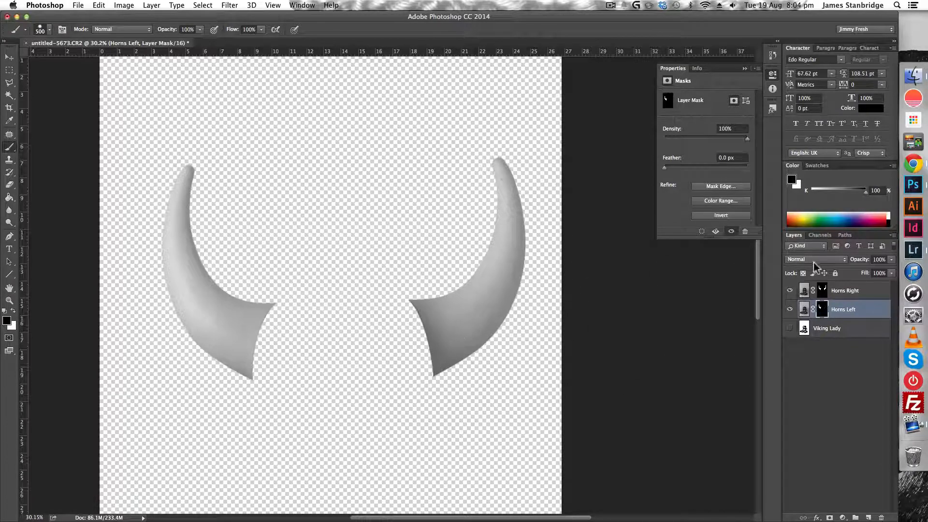
pyautogui.click(790, 291)
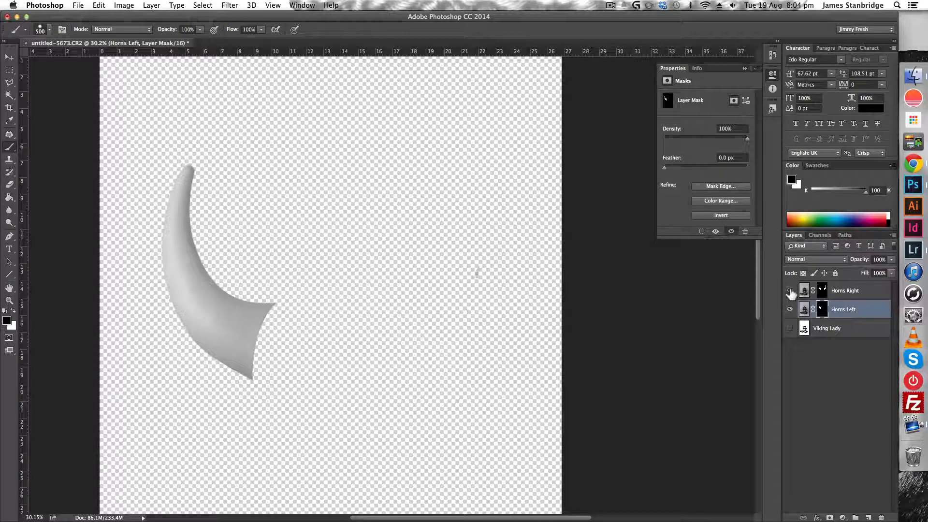
pyautogui.click(790, 291)
# - Paint out the left horn on the Horns Right layer mask in black and check the layer's content
pyautogui.click(821, 292)
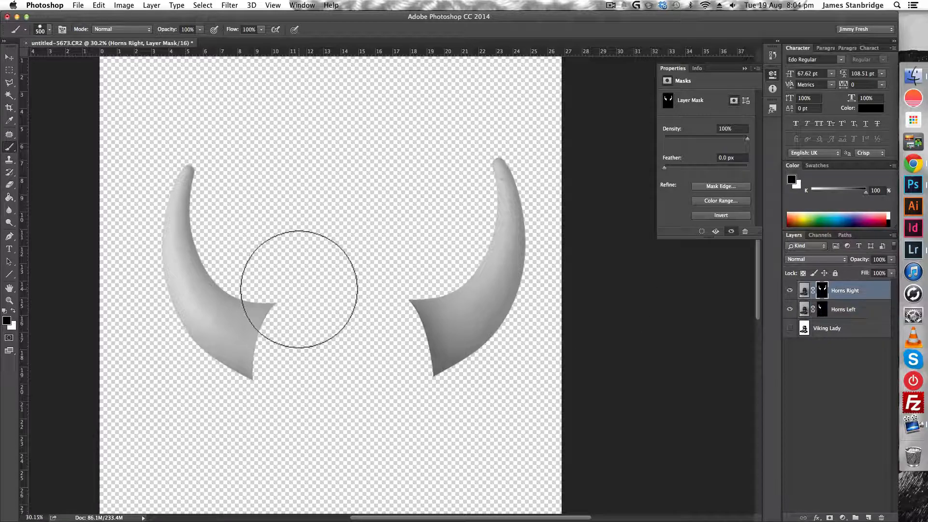
pyautogui.moveTo(249, 378)
pyautogui.mouseDown()
pyautogui.moveTo(166, 204)
pyautogui.moveTo(174, 162)
pyautogui.moveTo(243, 346)
pyautogui.moveTo(274, 354)
pyautogui.mouseUp()
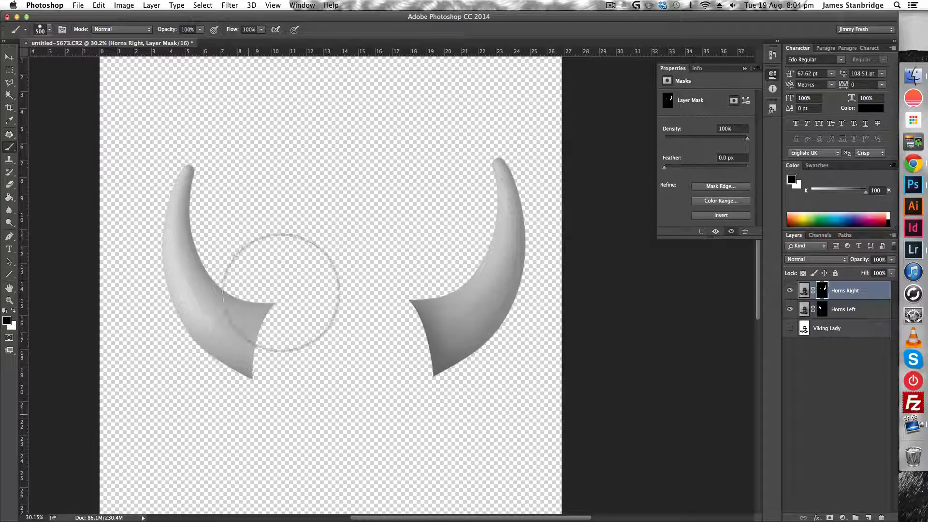
pyautogui.click(789, 290)
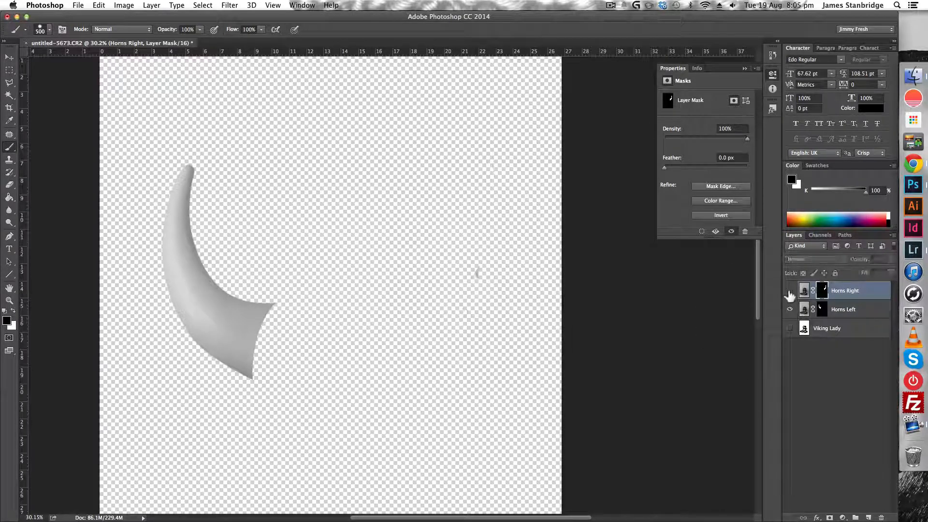
pyautogui.click(790, 290)
# - Apply a Threshold adjustment at level 167 to the Horns Left layer's image
pyautogui.click(857, 312)
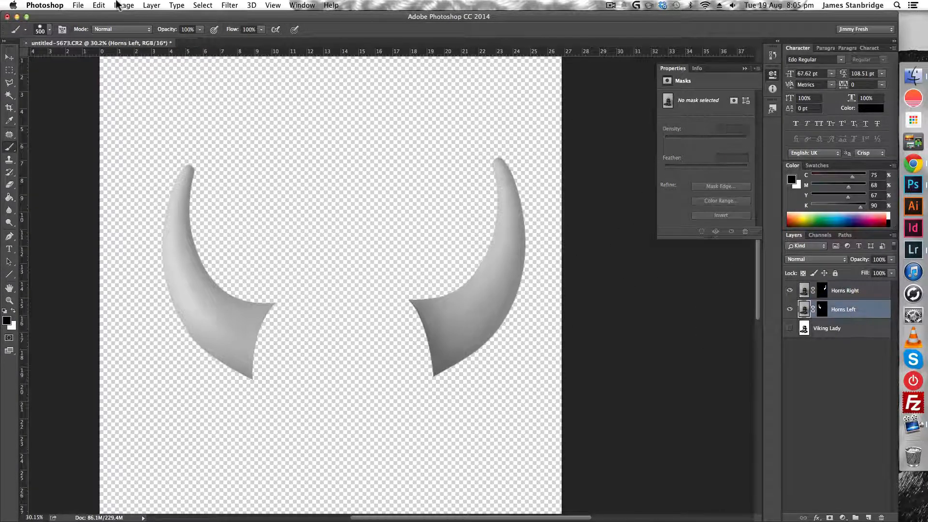
pyautogui.click(821, 309)
pyautogui.click(807, 309)
pyautogui.click(116, 5)
pyautogui.moveTo(165, 32)
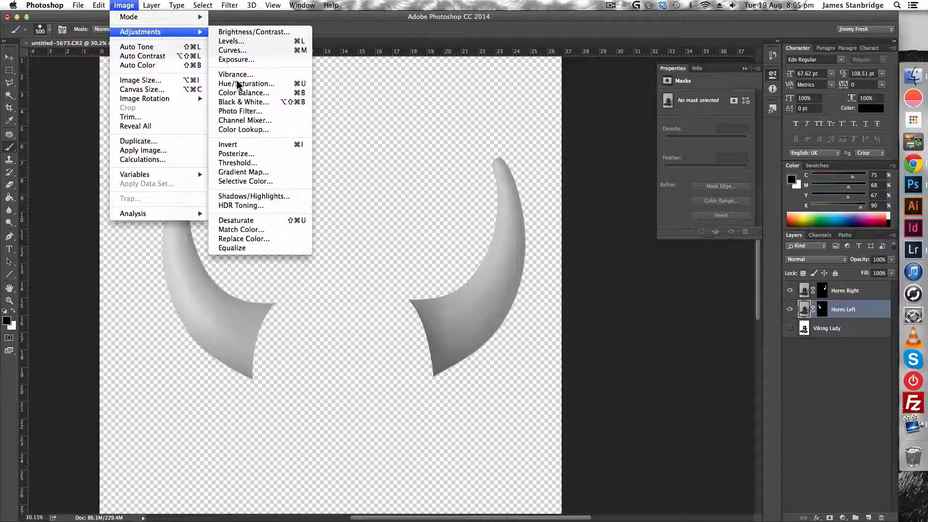
pyautogui.click(254, 163)
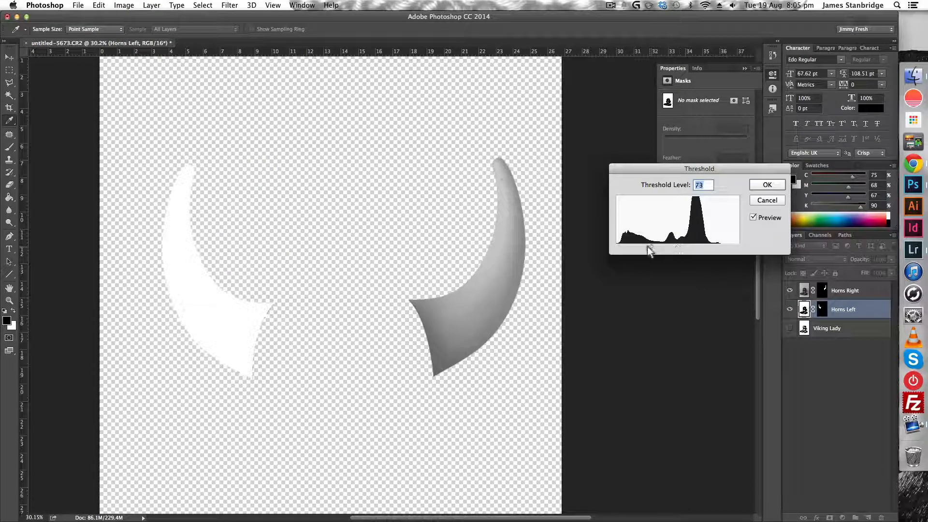
pyautogui.moveTo(648, 245); pyautogui.dragTo(697, 247)
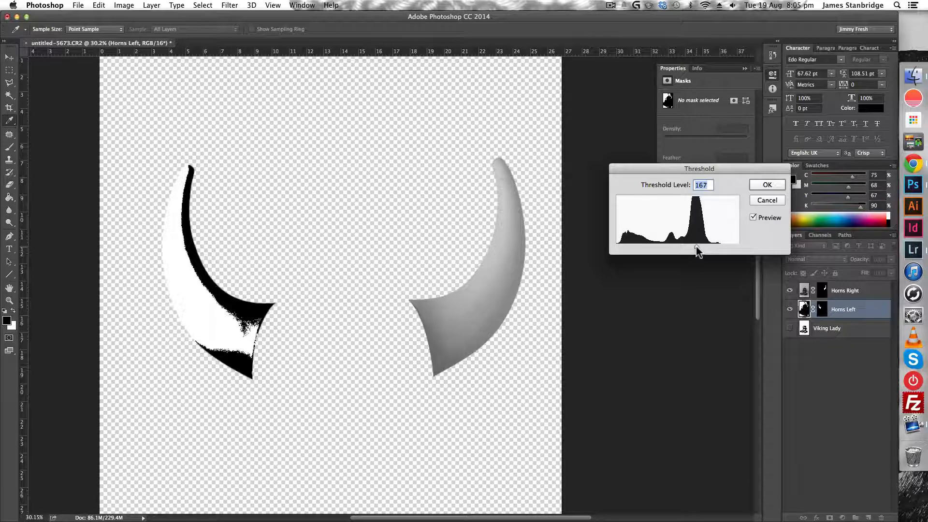
pyautogui.click(770, 186)
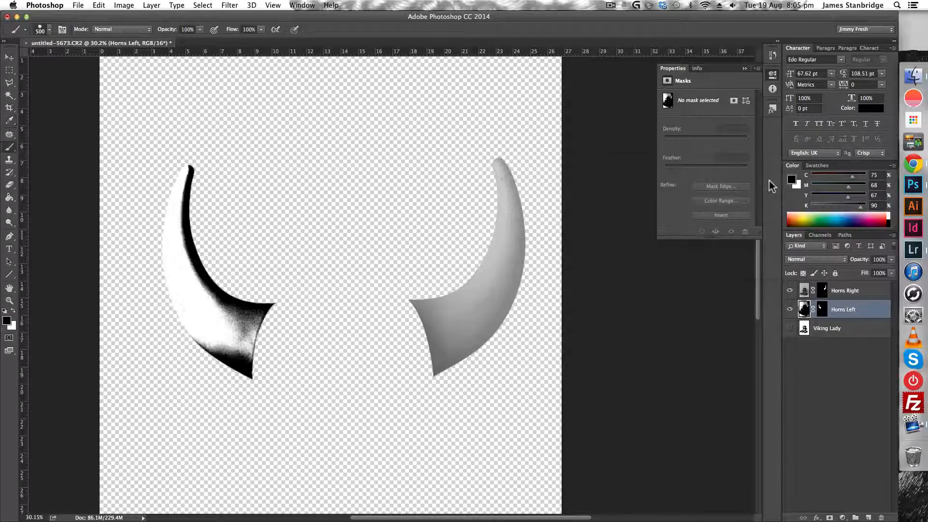
# - Apply a Threshold adjustment at level 146 to the Horns Right layer's image
pyautogui.click(840, 292)
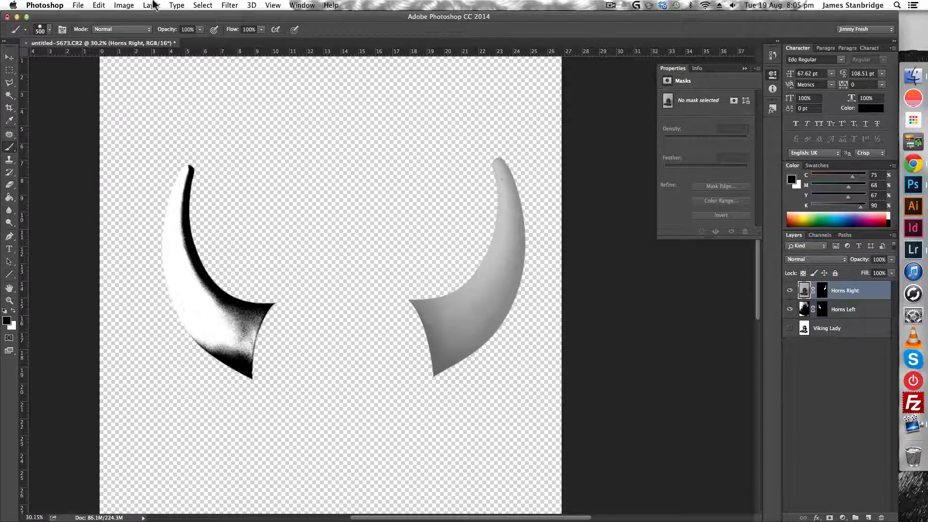
pyautogui.click(124, 5)
pyautogui.moveTo(150, 32)
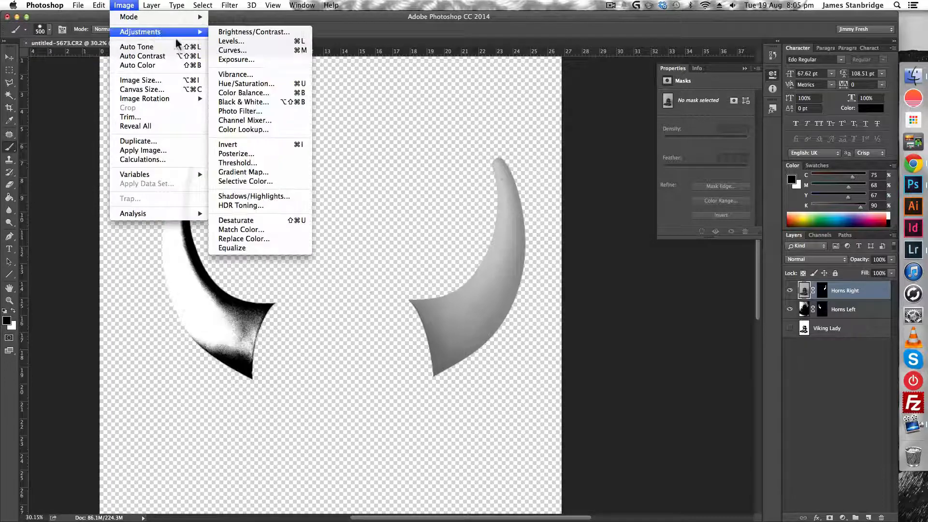
pyautogui.click(237, 163)
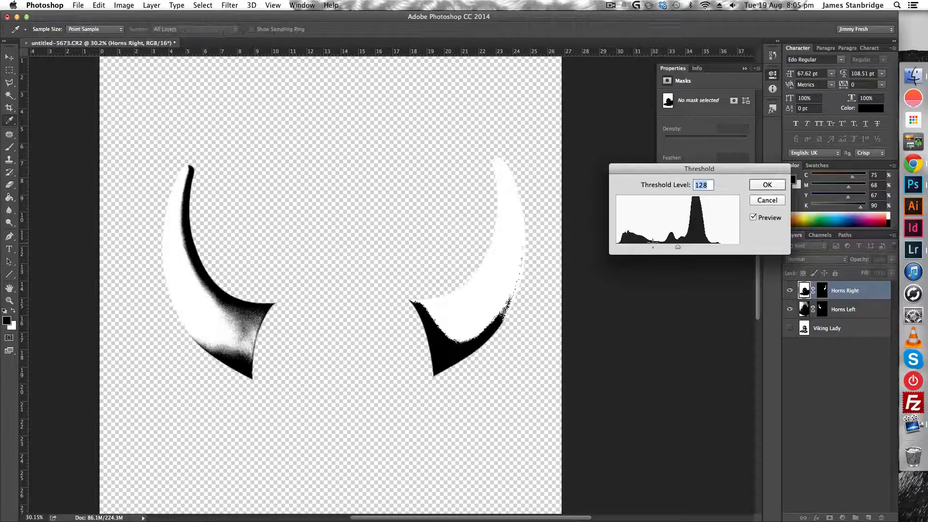
pyautogui.moveTo(679, 245); pyautogui.dragTo(686, 245)
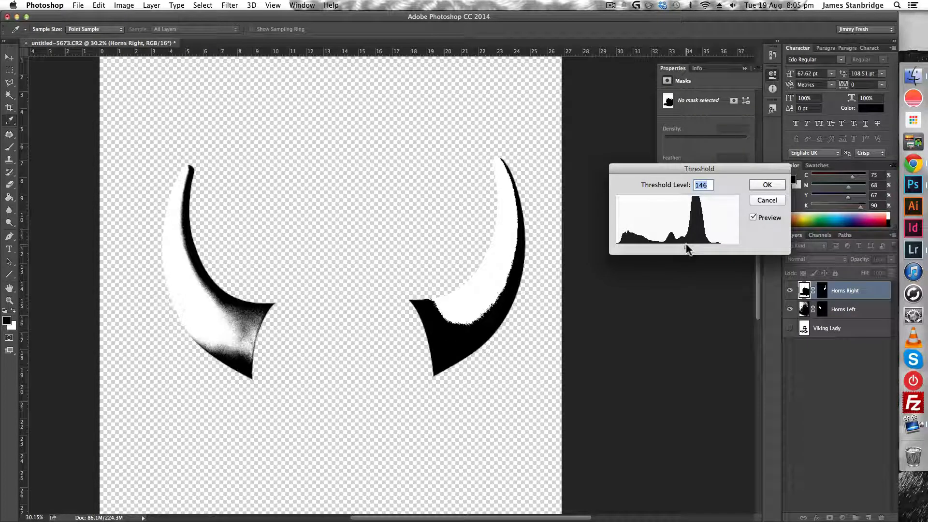
pyautogui.click(765, 186)
pyautogui.press('b')
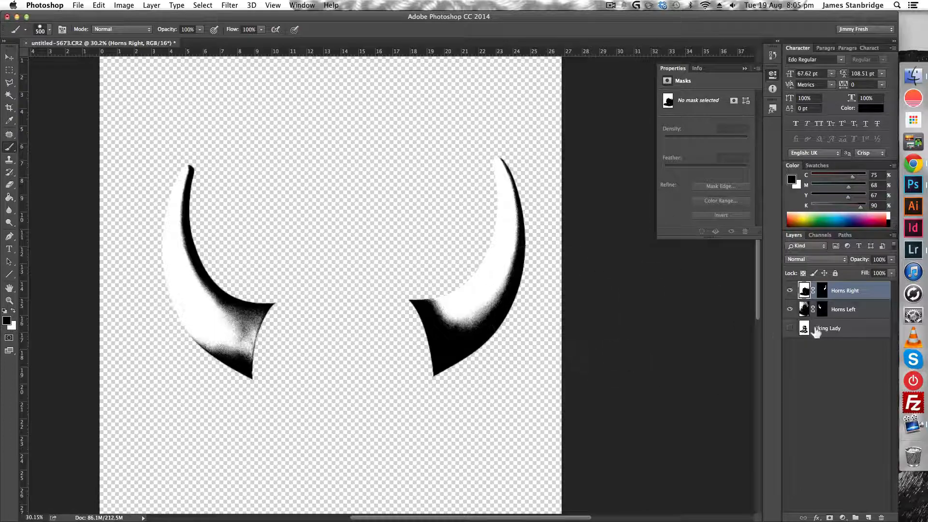
# - Show the Viking Lady layer beneath the two horn layers and review the combined artwork
pyautogui.click(790, 328)
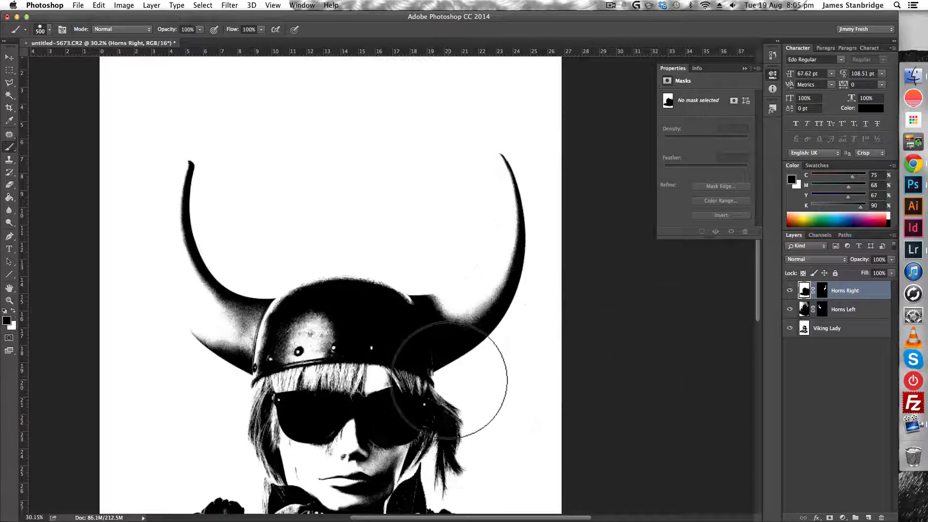
pyautogui.scroll(-1, 435, 384)
pyautogui.scroll(-2, 454, 374)
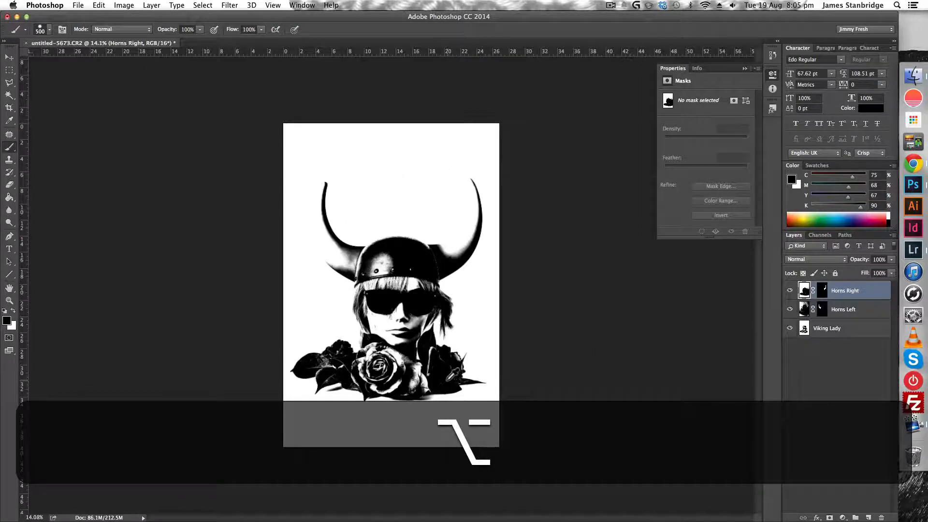
pyautogui.scroll(3, 453, 375)
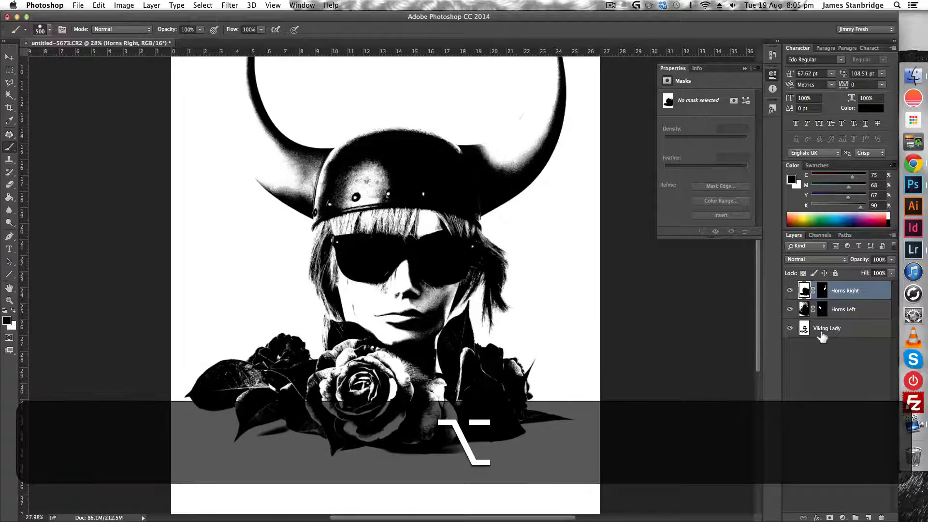
pyautogui.scroll(-2, 408, 307)
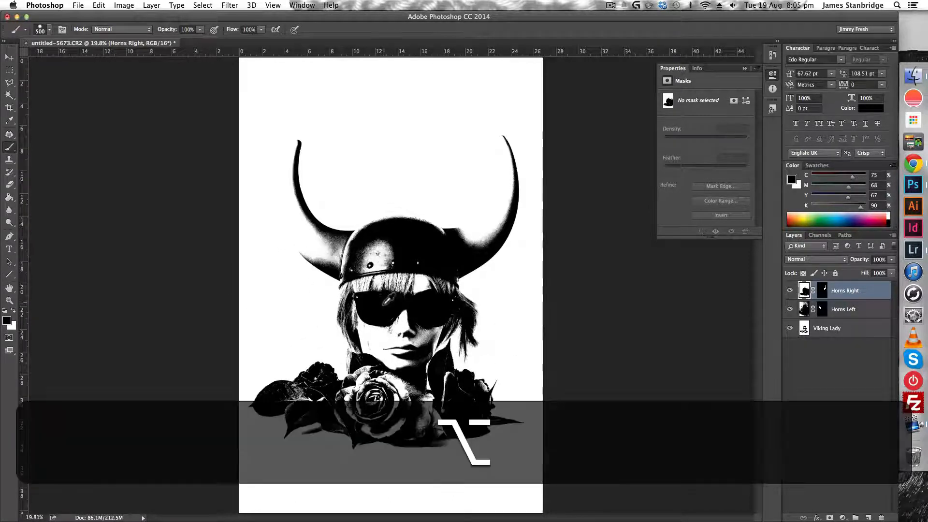
# - Examine the threshold grain up close across the hair, chin, rose petals, lips and nose
pyautogui.scroll(10, 447, 345)
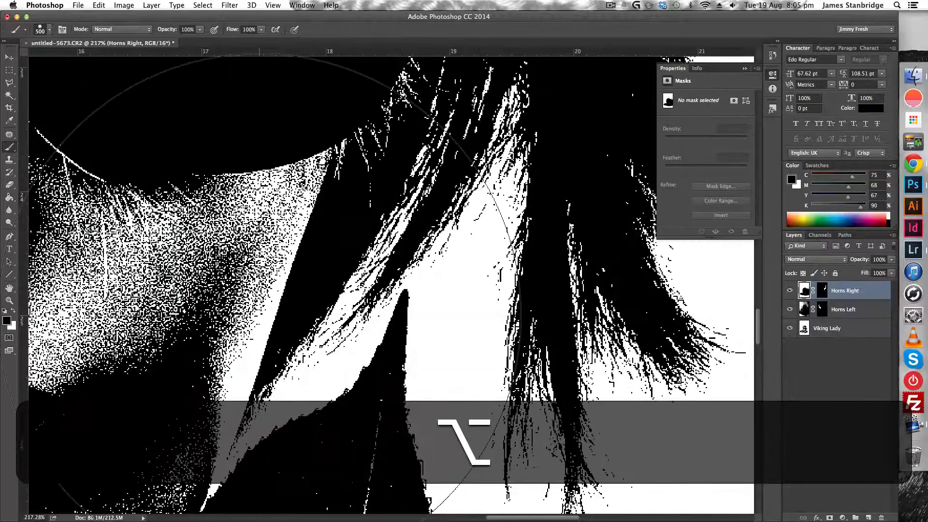
pyautogui.moveTo(259, 315); pyautogui.dragTo(489, 218)
pyautogui.scroll(-10, 329, 296)
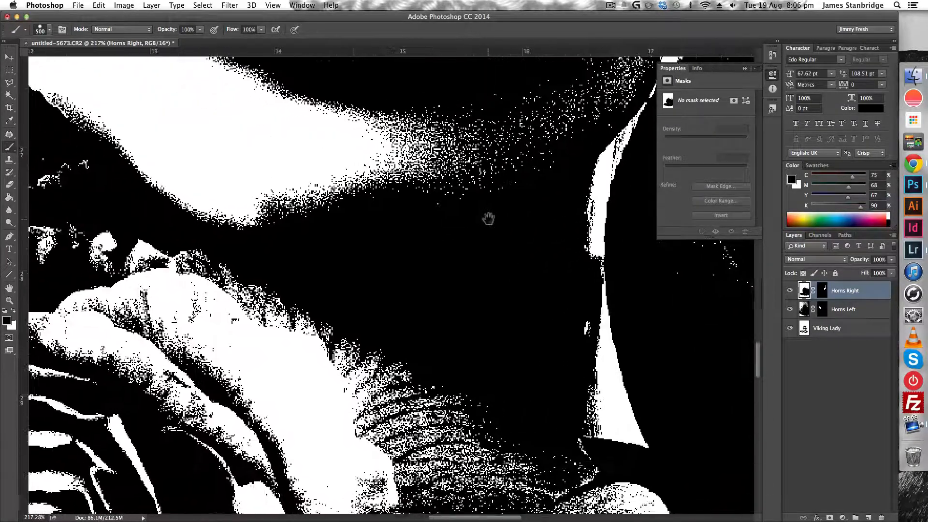
pyautogui.moveTo(291, 142); pyautogui.dragTo(335, 166)
pyautogui.scroll(8, 400, 187)
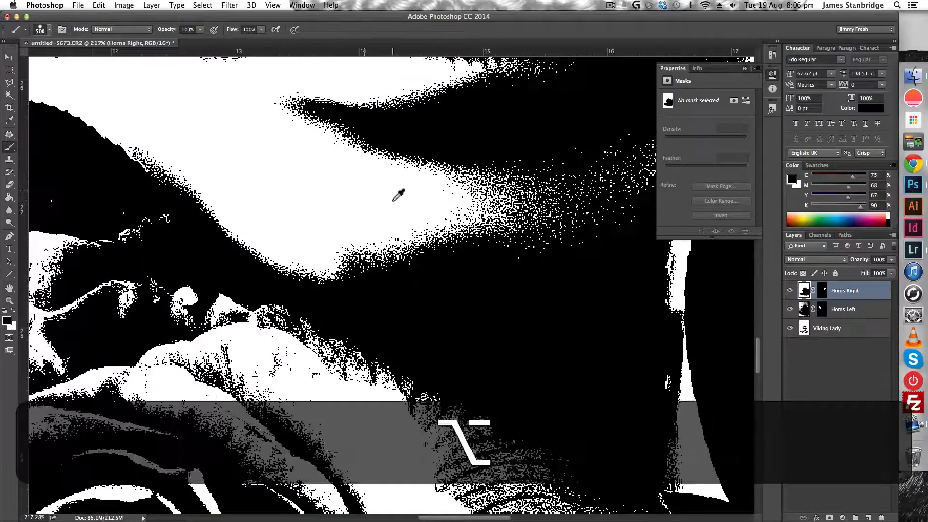
pyautogui.scroll(4, 441, 389)
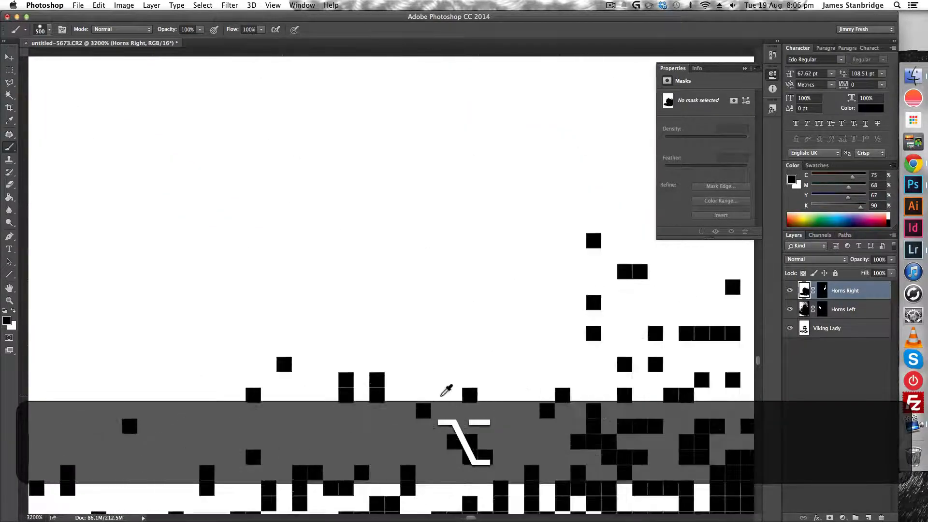
pyautogui.scroll(-12, 375, 382)
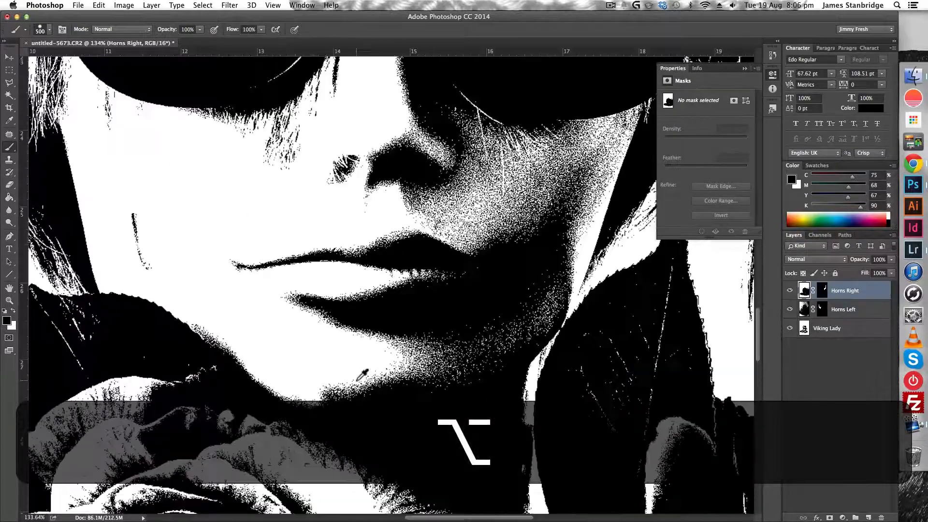
pyautogui.scroll(10, 399, 332)
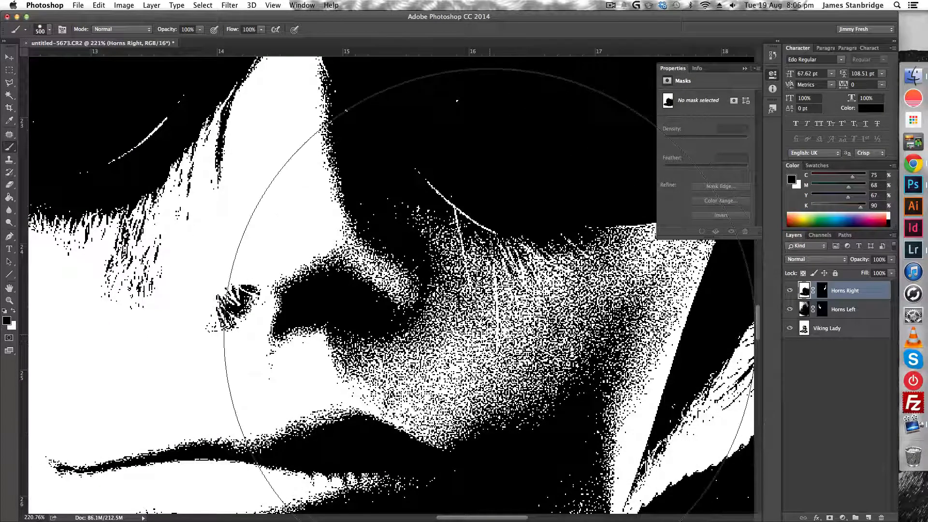
# - Reduce the brush size to 70 px, then switch to the Move tool
pyautogui.press('[')
pyautogui.press('[')
pyautogui.press('[')
pyautogui.press('[')
pyautogui.press('[')
pyautogui.press('[')
pyautogui.press('[')
pyautogui.press('[')
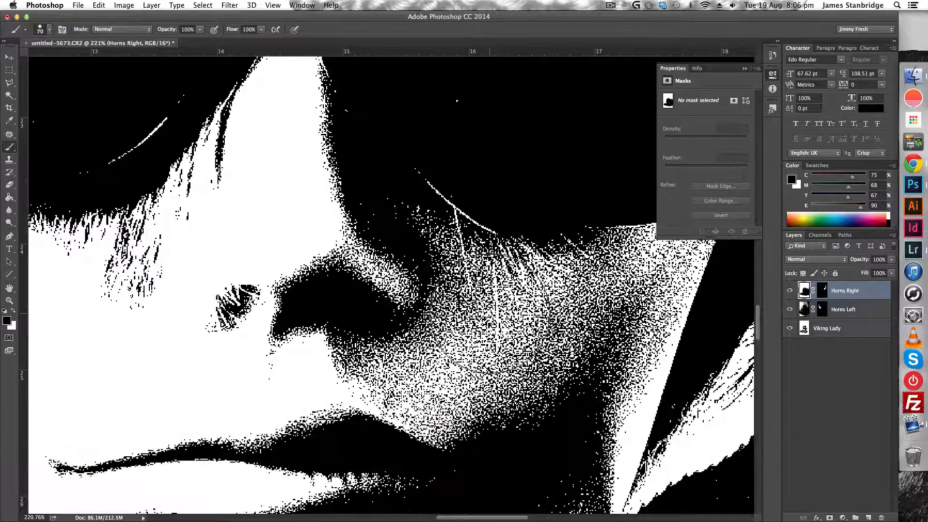
pyautogui.press('v')
# - Convert the image to Grayscale mode without merging the layers, discarding the colour information
pyautogui.scroll(-12, 471, 314)
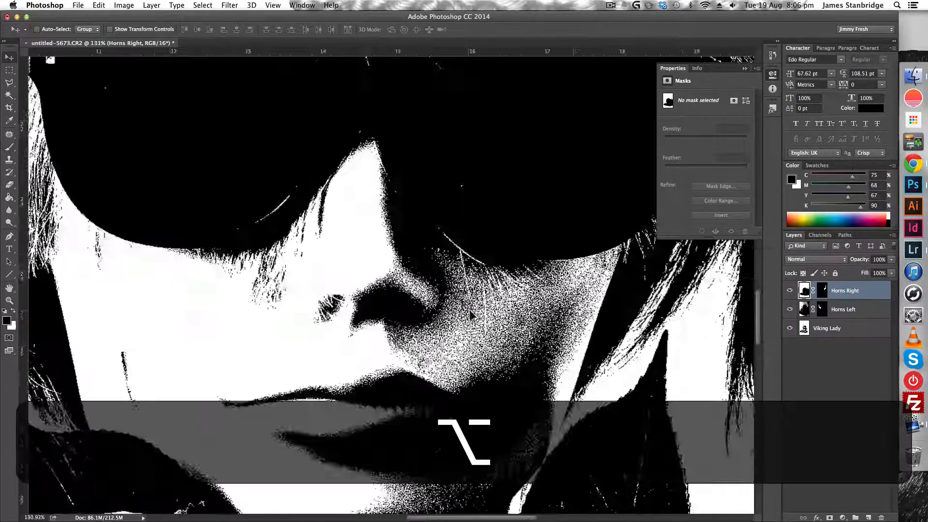
pyautogui.scroll(8, 473, 315)
pyautogui.scroll(-4, 473, 316)
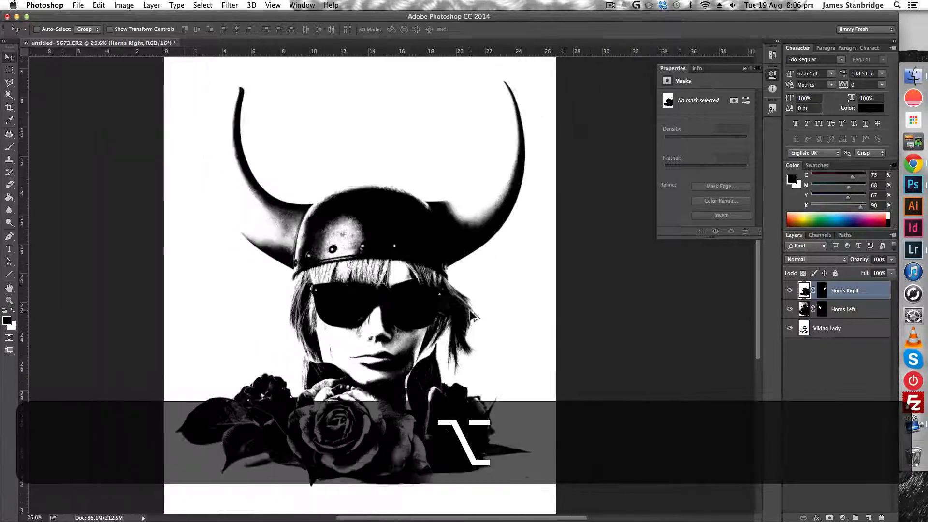
pyautogui.click(124, 5)
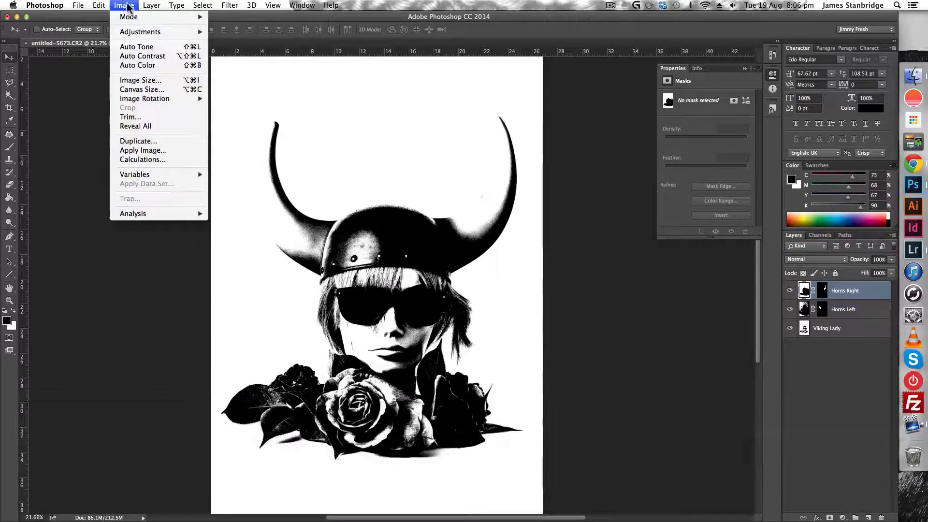
pyautogui.moveTo(133, 17)
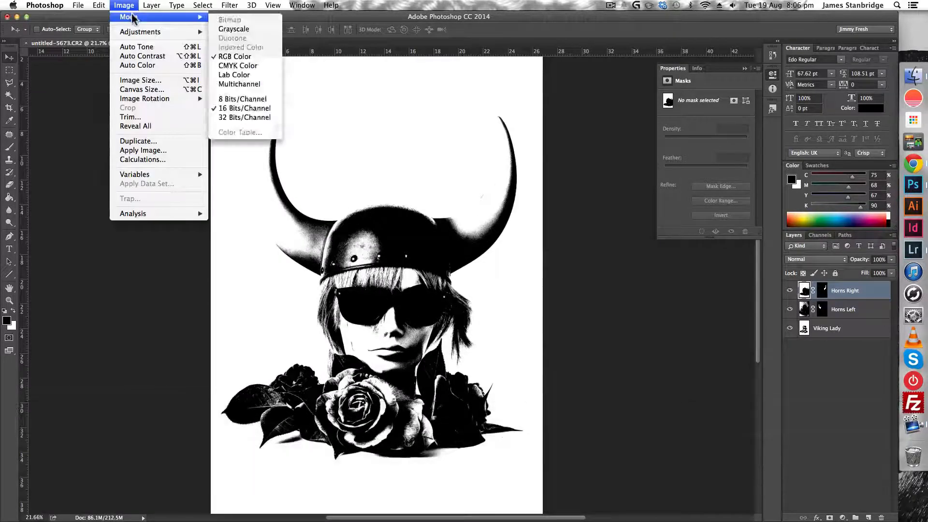
pyautogui.click(230, 31)
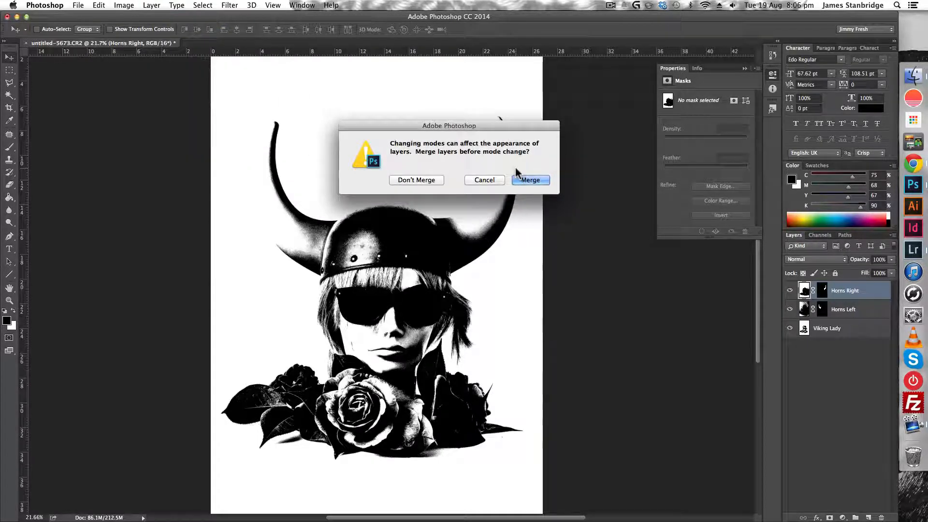
pyautogui.click(419, 180)
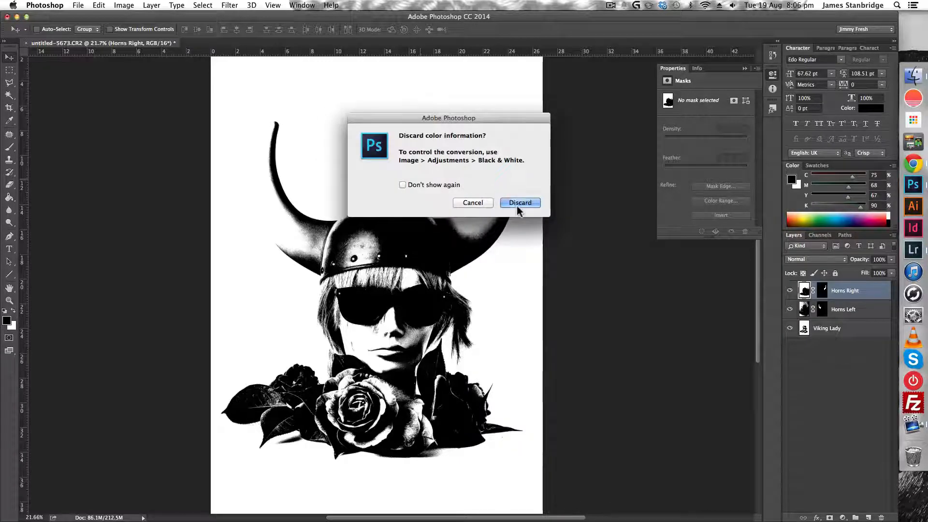
pyautogui.click(402, 185)
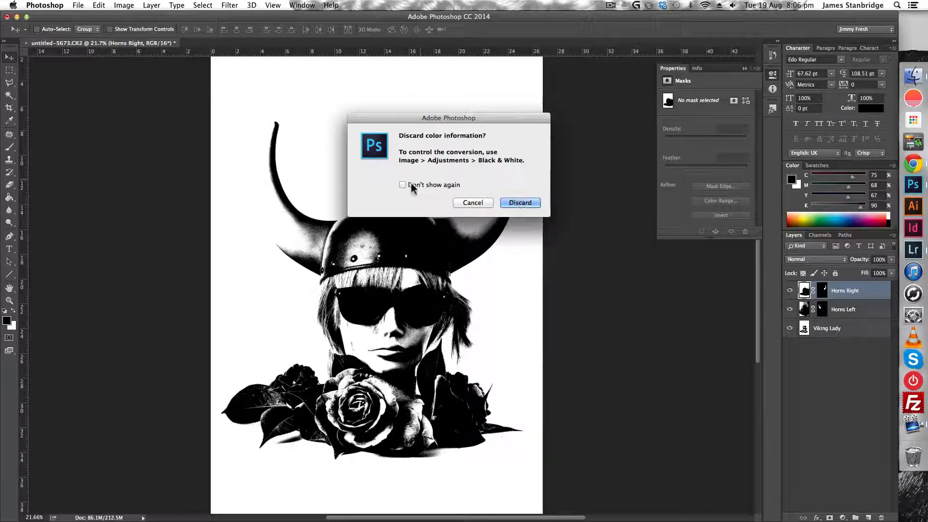
pyautogui.click(520, 203)
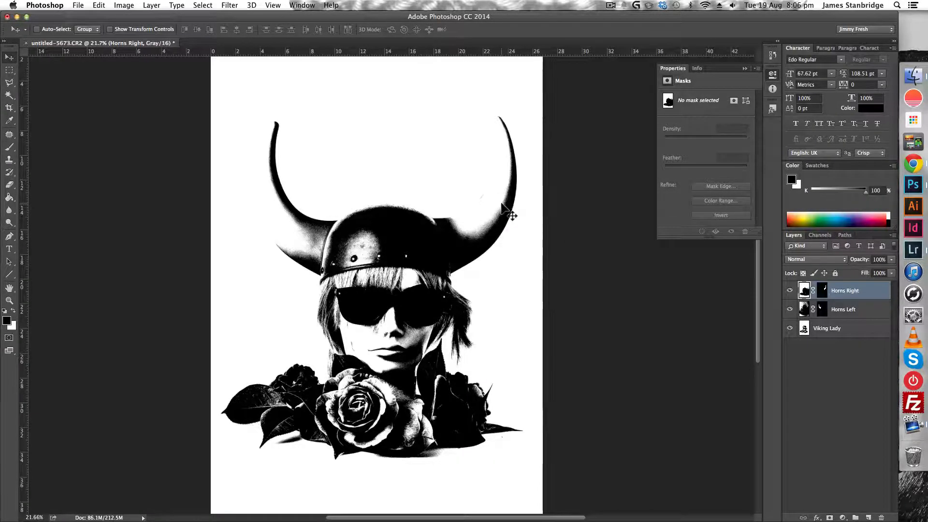
# - Reduce the grayscale image's bit depth to 8 Bits/Channel
pyautogui.click(117, 5)
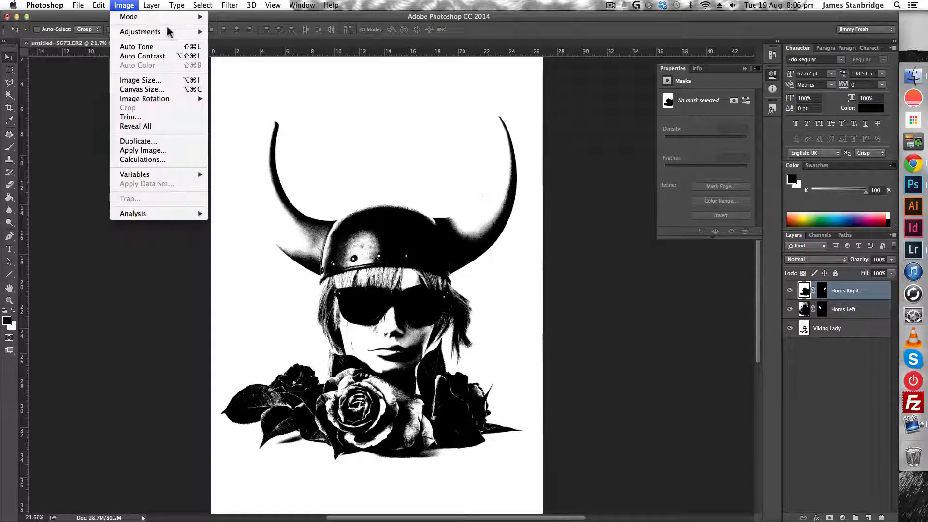
pyautogui.moveTo(183, 18)
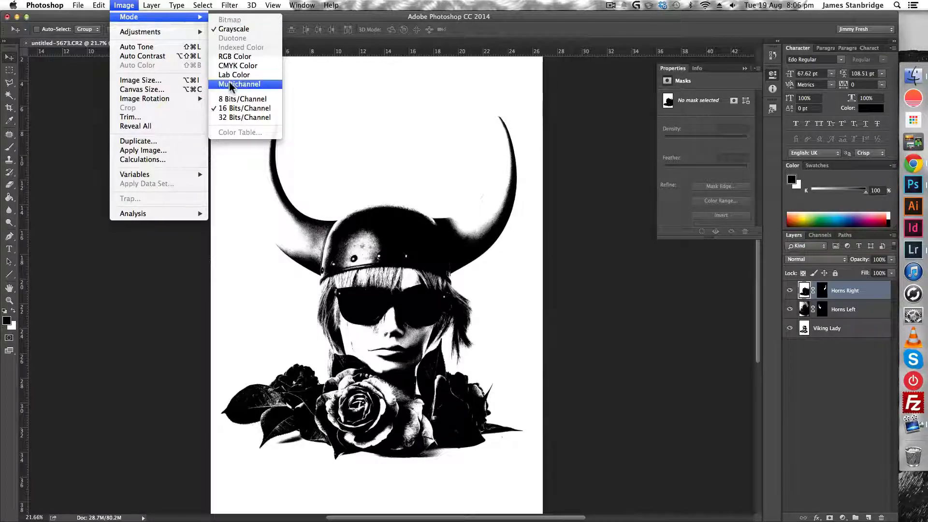
pyautogui.click(239, 100)
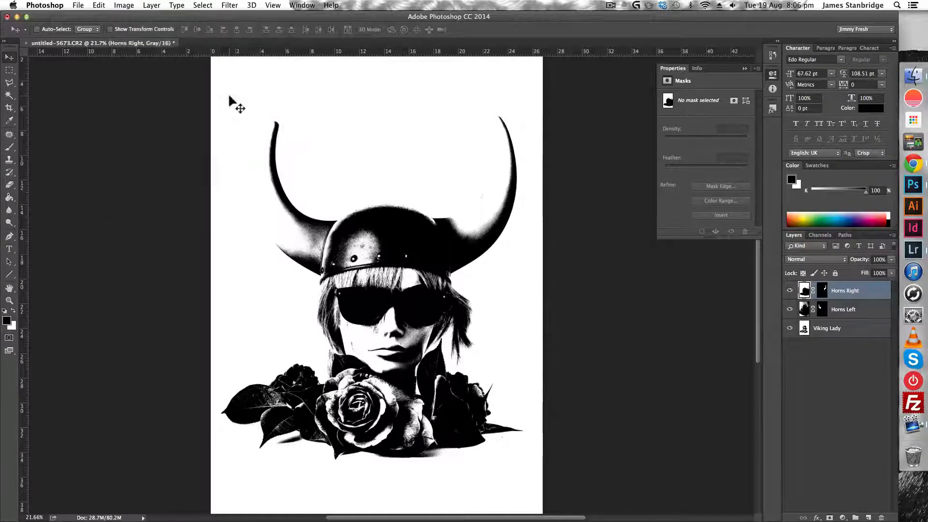
# - Start converting the image to Bitmap mode, flattening the layers and using the Halftone Screen method at 300 pixels/inch output
pyautogui.click(120, 5)
pyautogui.moveTo(145, 17)
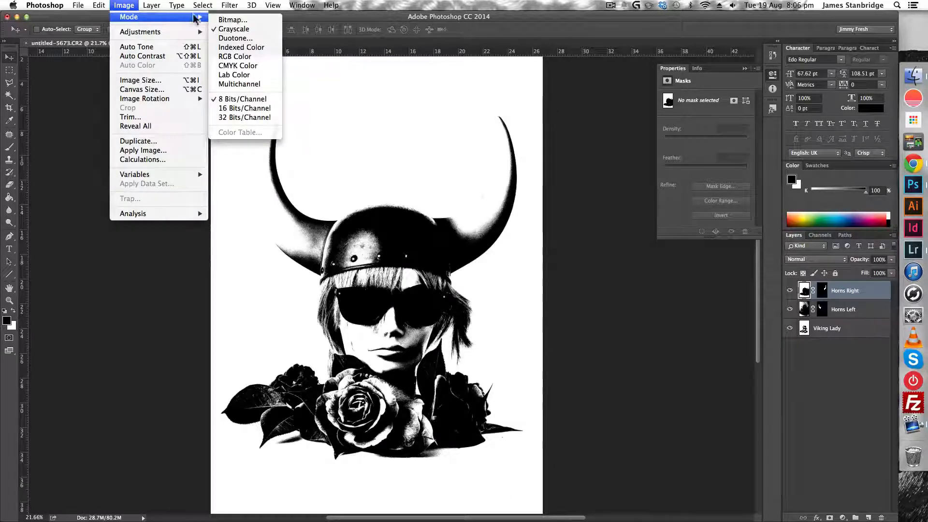
pyautogui.click(258, 20)
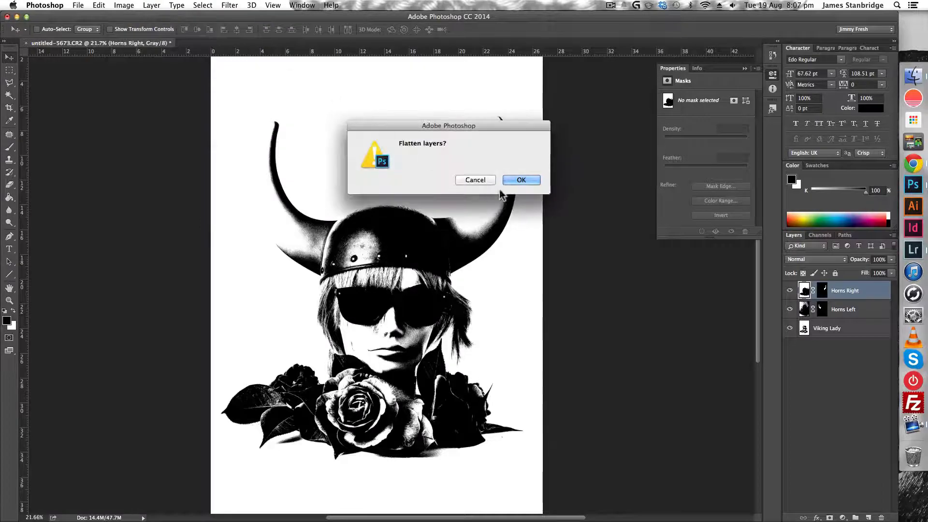
pyautogui.click(520, 180)
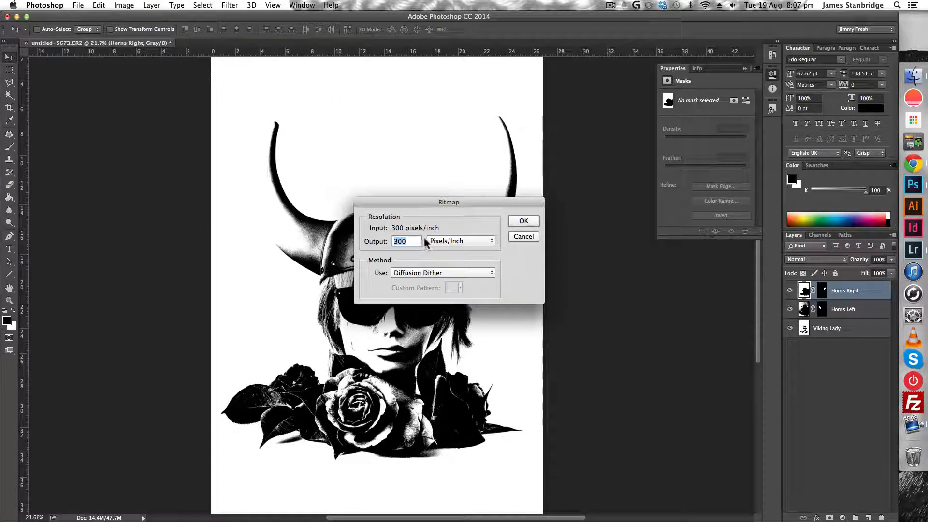
pyautogui.click(423, 274)
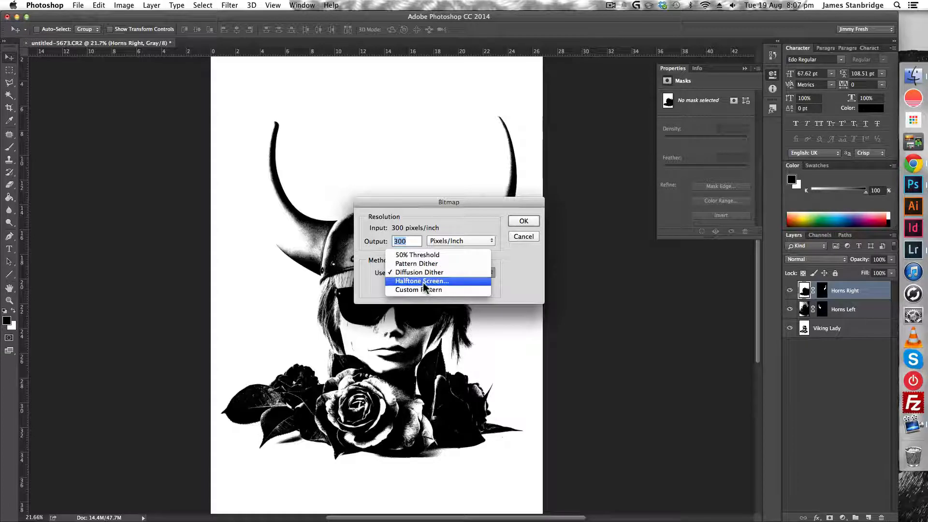
pyautogui.click(456, 282)
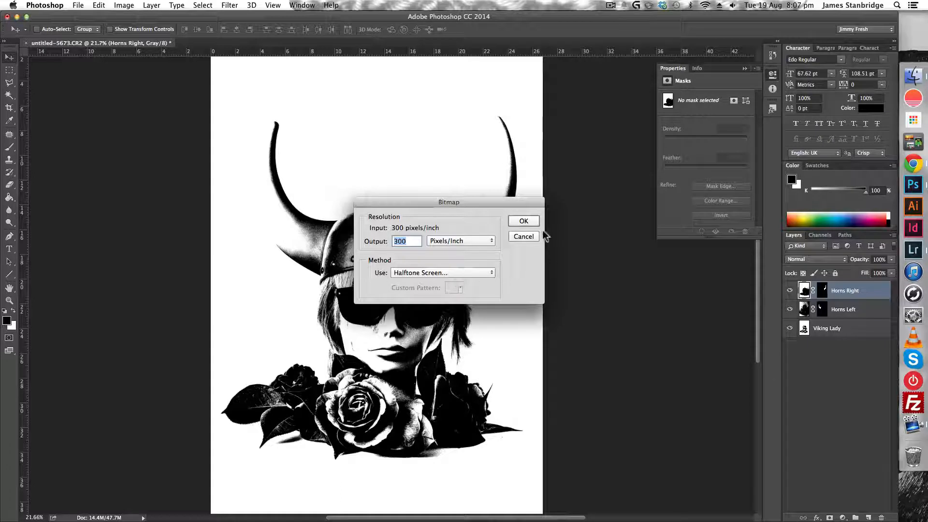
pyautogui.click(516, 221)
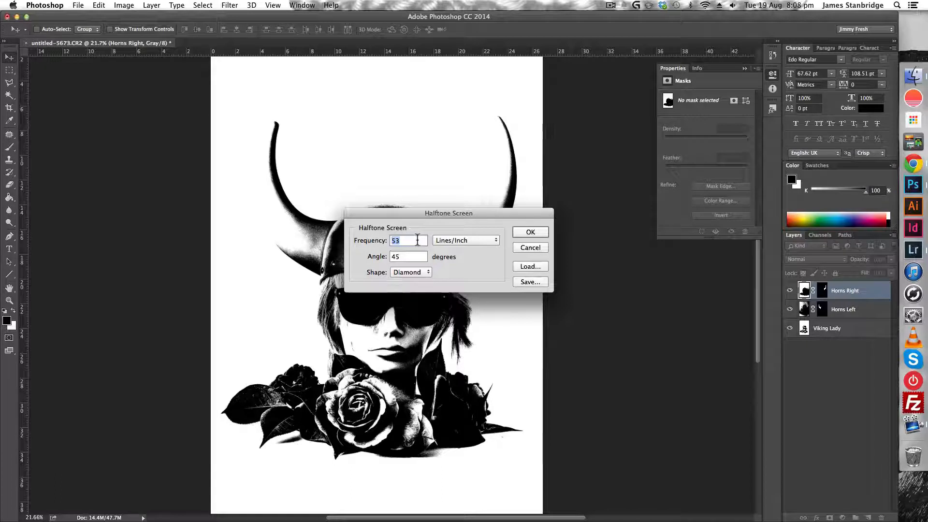
# - Set the halftone screen frequency to 20 lines/inch, pick a different dot shape from Diamond, and apply the conversion
pyautogui.write('20')
pyautogui.click(412, 272)
pyautogui.click(410, 264)
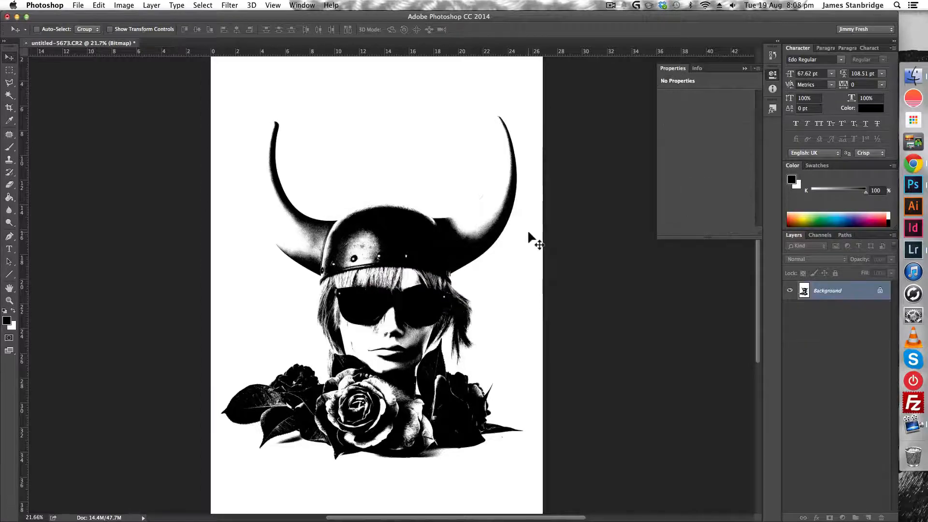
# - Examine the bitmap's pixel texture up close on the face and rose petals, and review the whole artwork
pyautogui.keyDown('alt'); pyautogui.scroll(5, 420, 341); pyautogui.keyUp('alt')
pyautogui.keyDown('alt'); pyautogui.scroll(5, 420, 341); pyautogui.keyUp('alt')
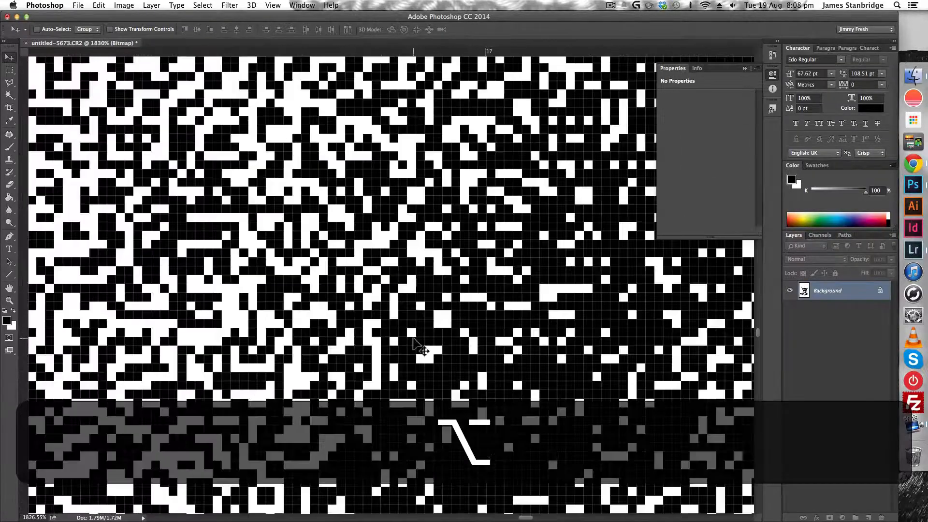
pyautogui.keyDown('alt'); pyautogui.scroll(-10, 415, 342); pyautogui.keyUp('alt')
pyautogui.keyDown('alt'); pyautogui.scroll(10, 414, 340); pyautogui.keyUp('alt')
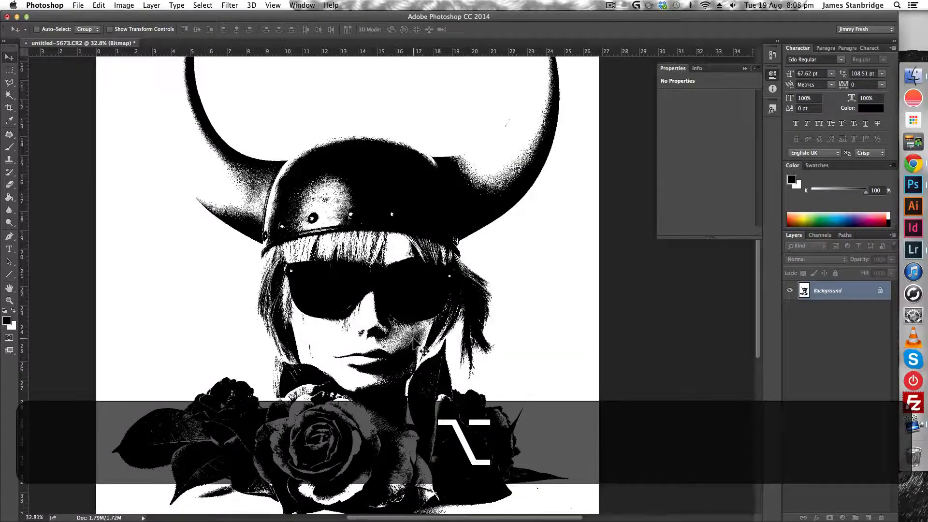
pyautogui.keyDown('alt'); pyautogui.scroll(-4, 306, 468); pyautogui.keyUp('alt')
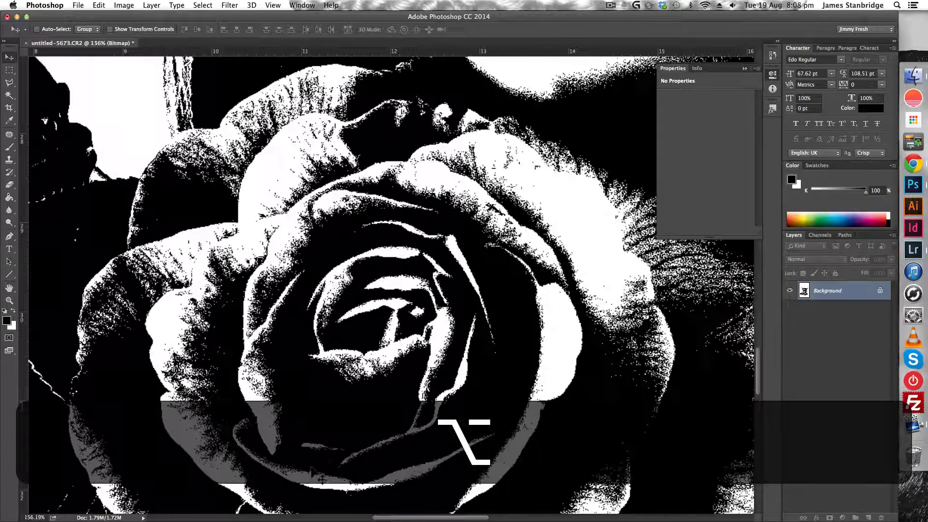
pyautogui.keyDown('alt'); pyautogui.scroll(-6, 330, 463); pyautogui.keyUp('alt')
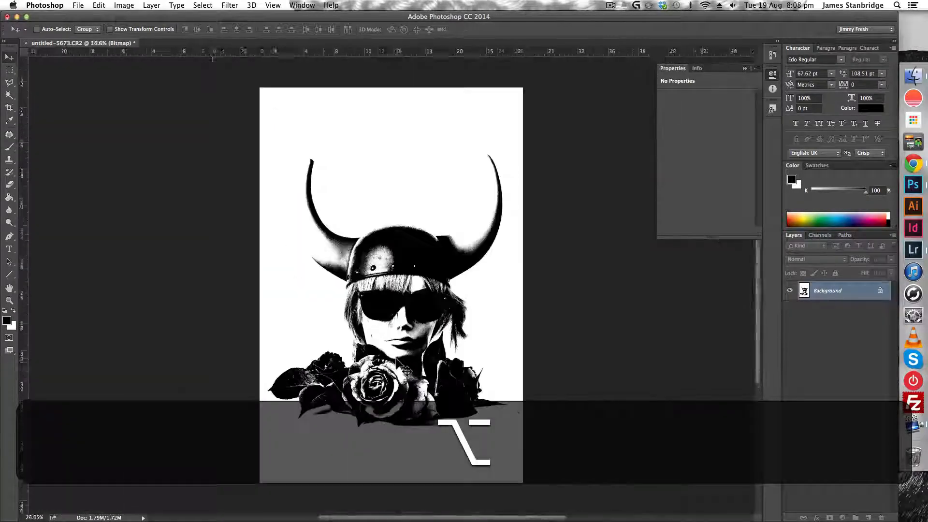
pyautogui.scroll(2, 404, 370)
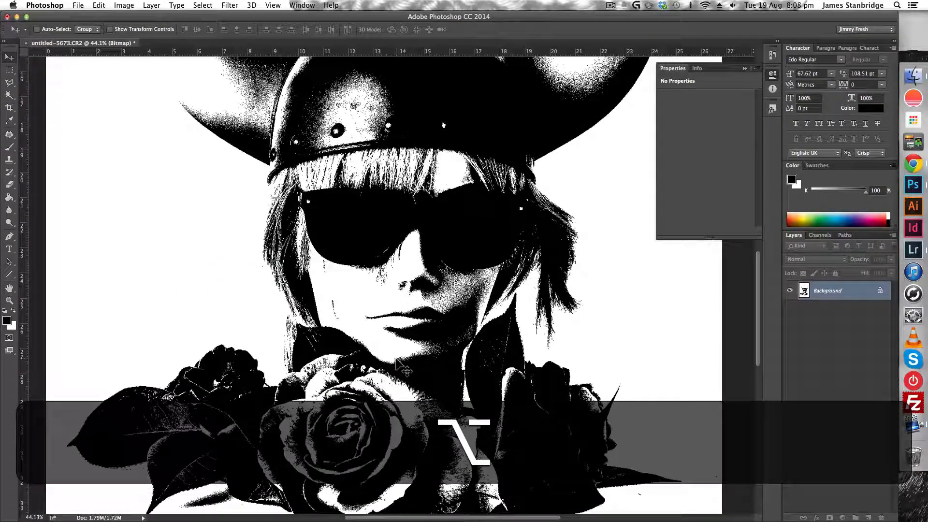
pyautogui.keyDown('alt'); pyautogui.scroll(-4, 397, 360); pyautogui.keyUp('alt')
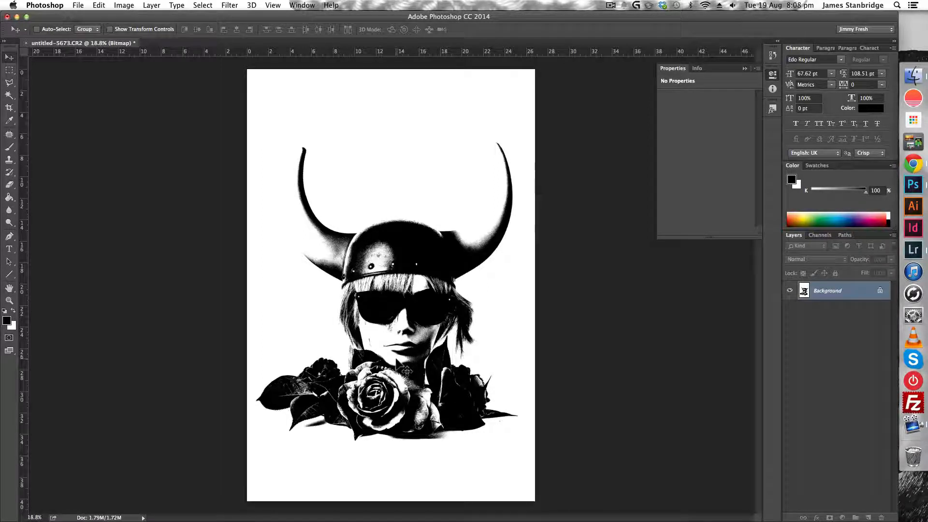
# - Save the bitmap artwork, check untitled-5673-Edit.tif in Lightroom, and return to Photoshop
pyautogui.press('super')
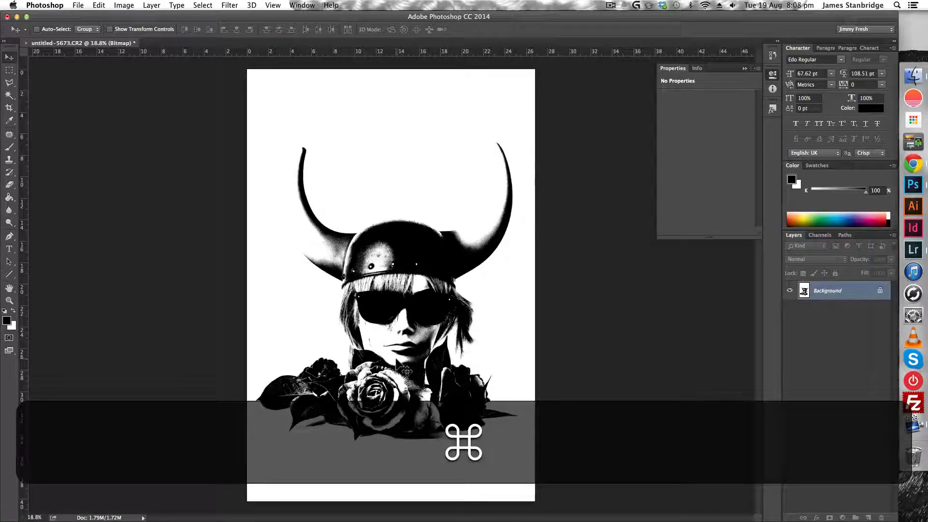
pyautogui.press('super+s')
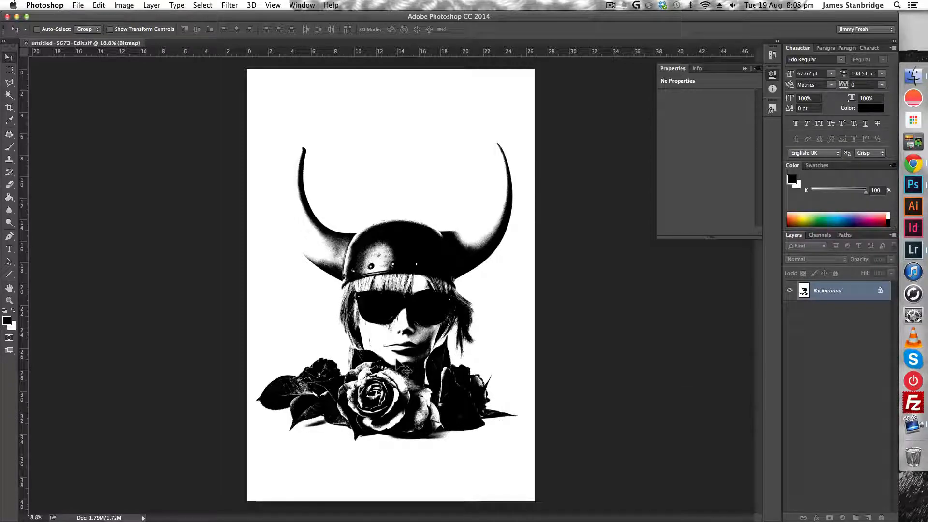
pyautogui.click(914, 248)
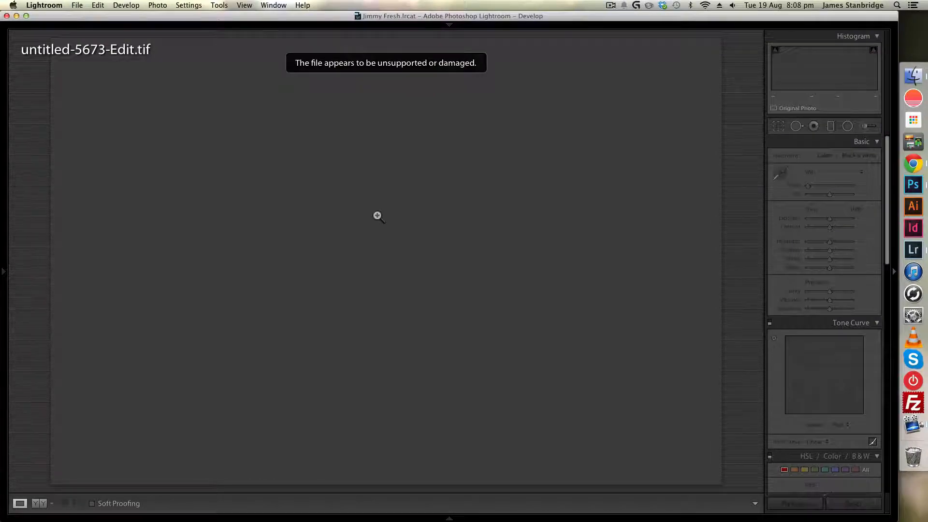
pyautogui.hotkey('ctrl', 'Right')
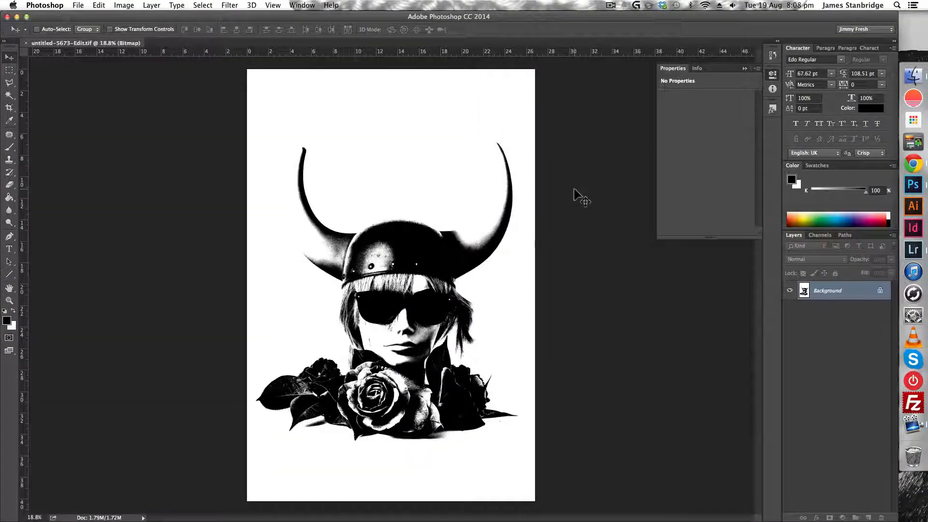
# - Convert the bitmap image back to Grayscale mode with a size ratio of 1
pyautogui.click(99, 5)
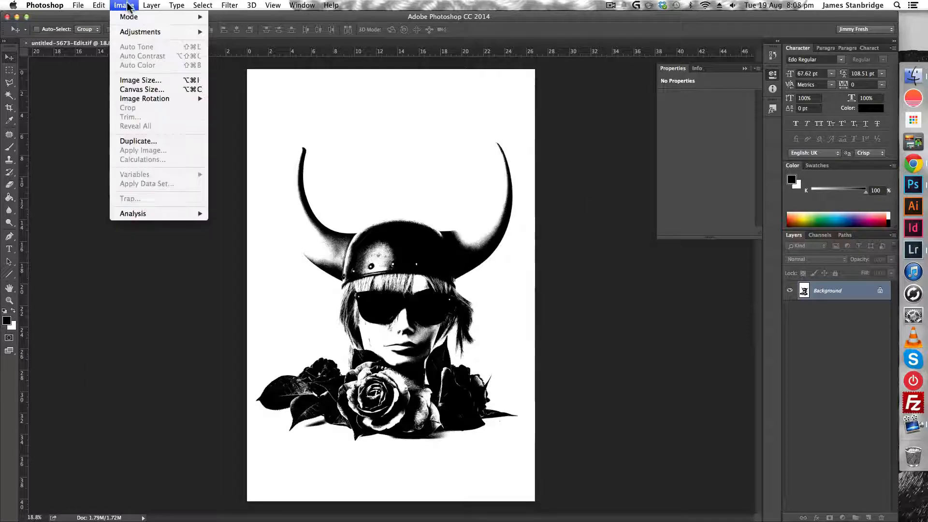
pyautogui.moveTo(144, 36)
pyautogui.moveTo(140, 17)
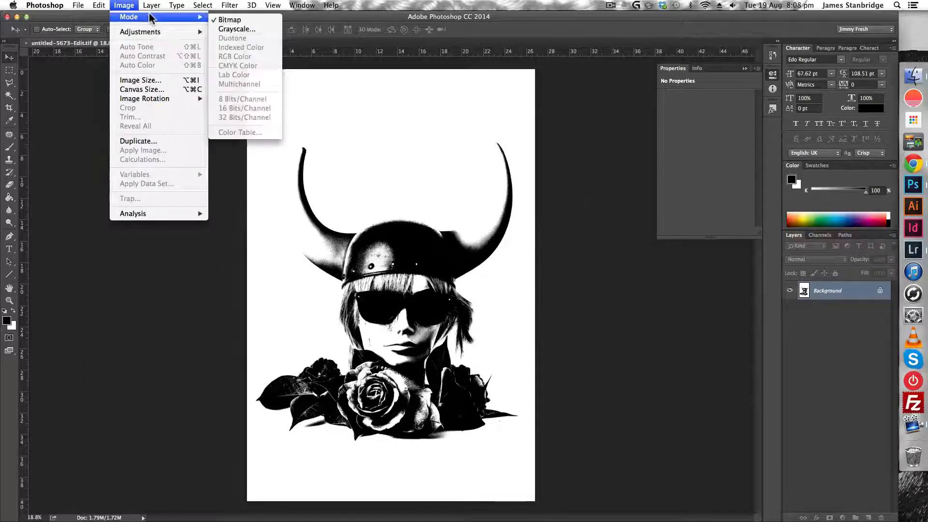
pyautogui.click(261, 30)
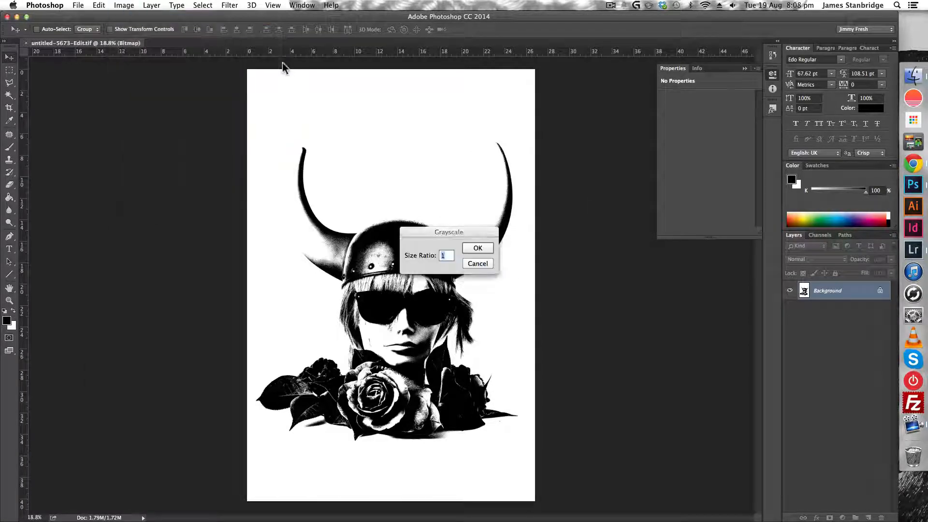
pyautogui.click(477, 248)
# - Convert the grayscale image to RGB Color mode and save the file
pyautogui.click(124, 5)
pyautogui.moveTo(129, 16)
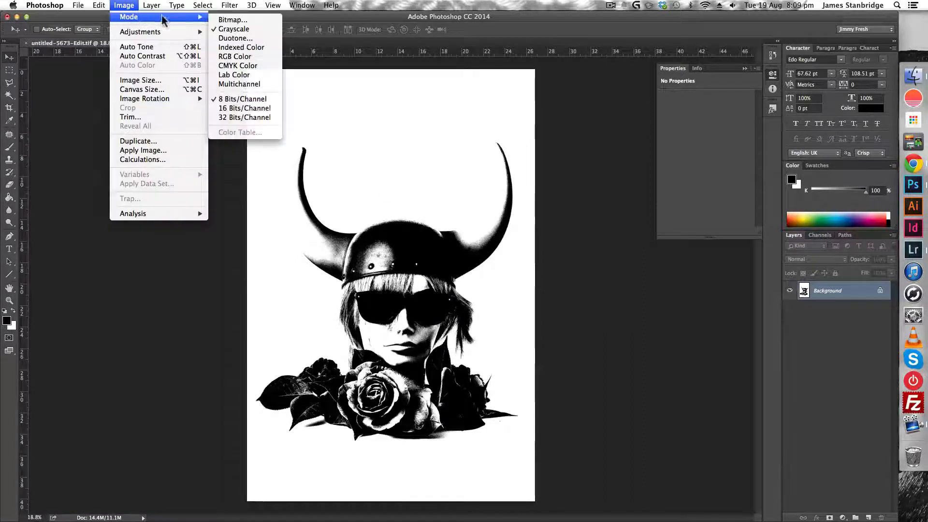
pyautogui.click(245, 57)
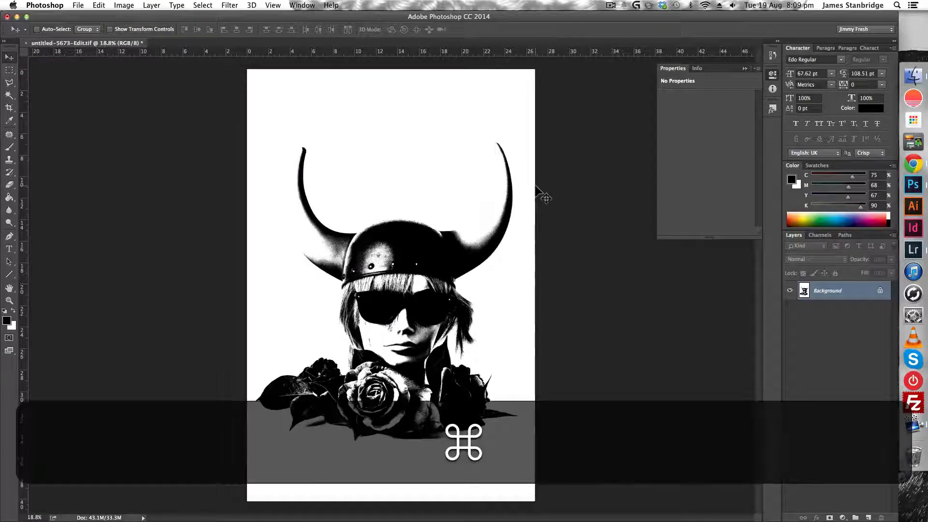
pyautogui.press('super+s')
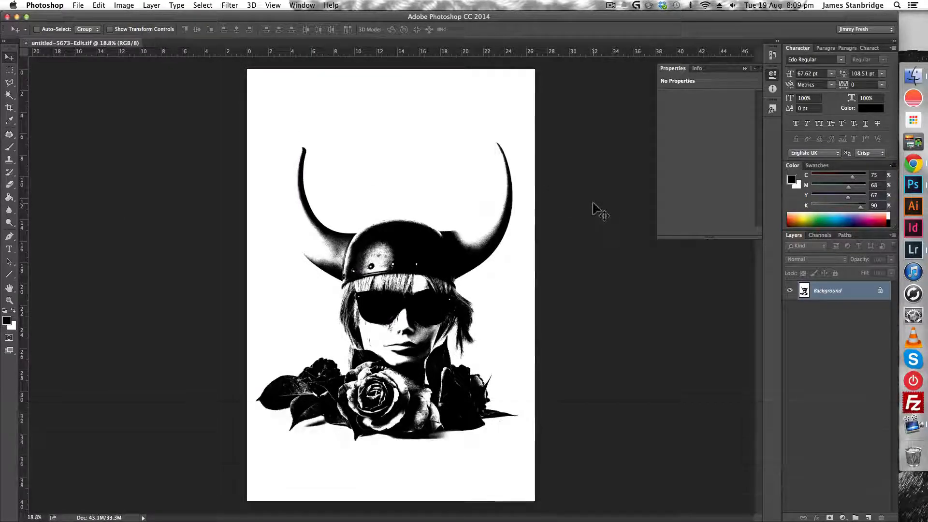
# - Switch to Lightroom and inspect the face in untitled-5673-Edit.tif up close, returning to the full image
pyautogui.hotkey('ctrl', 'Left')
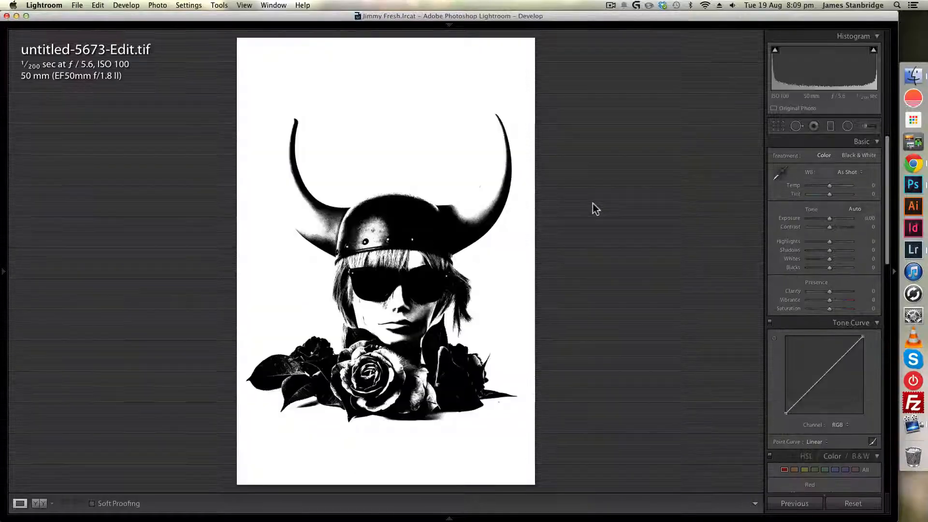
pyautogui.click(408, 308)
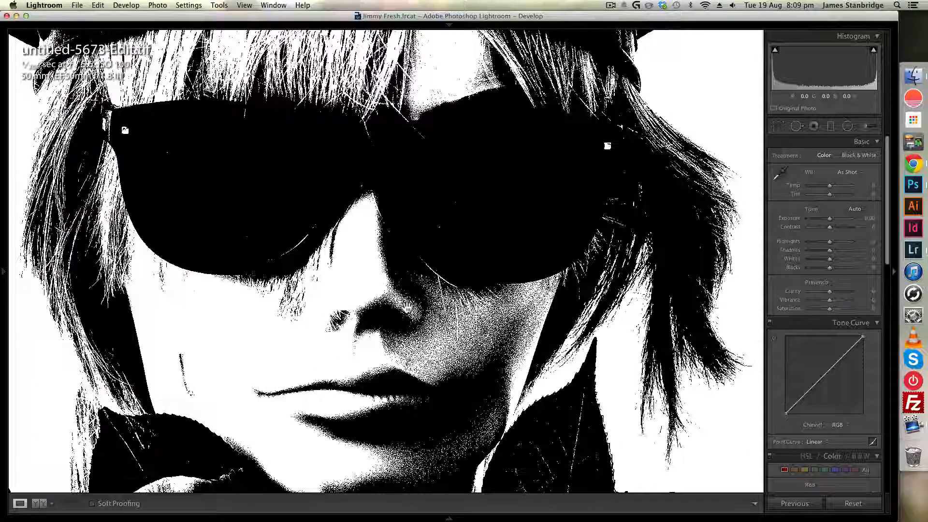
pyautogui.click(407, 307)
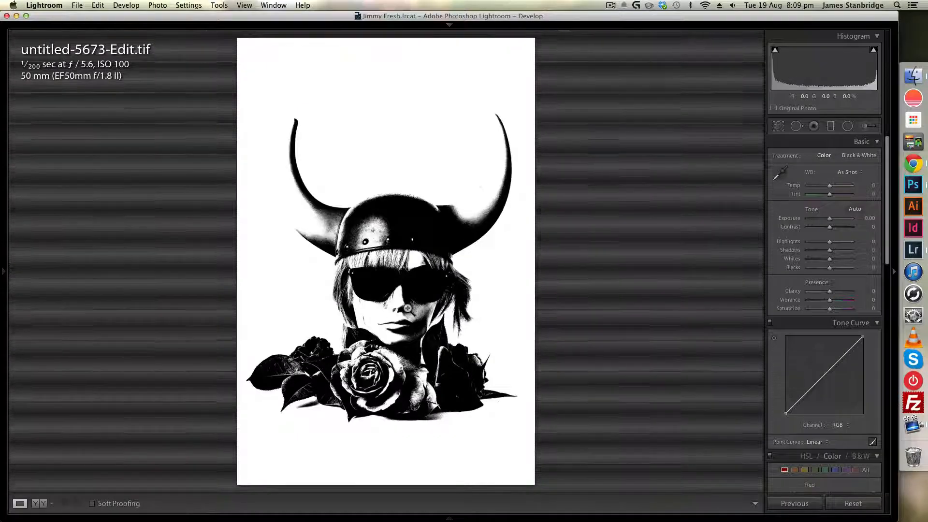